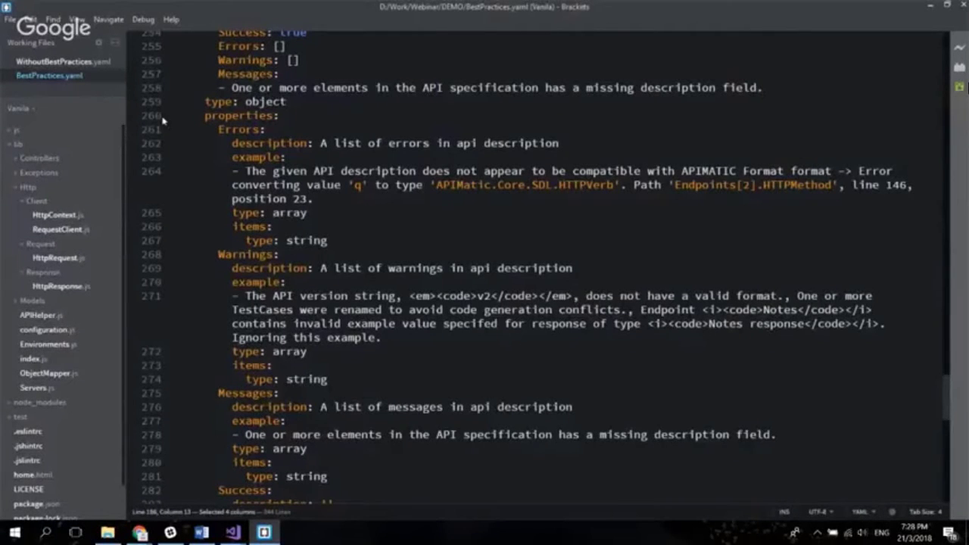
Hide the file sidebar and highlight the API's info description on line 5 of BestPractices.yaml
{"action": "scroll", "coordinate": [165, 121], "scroll_direction": "up", "scroll_amount": 15}
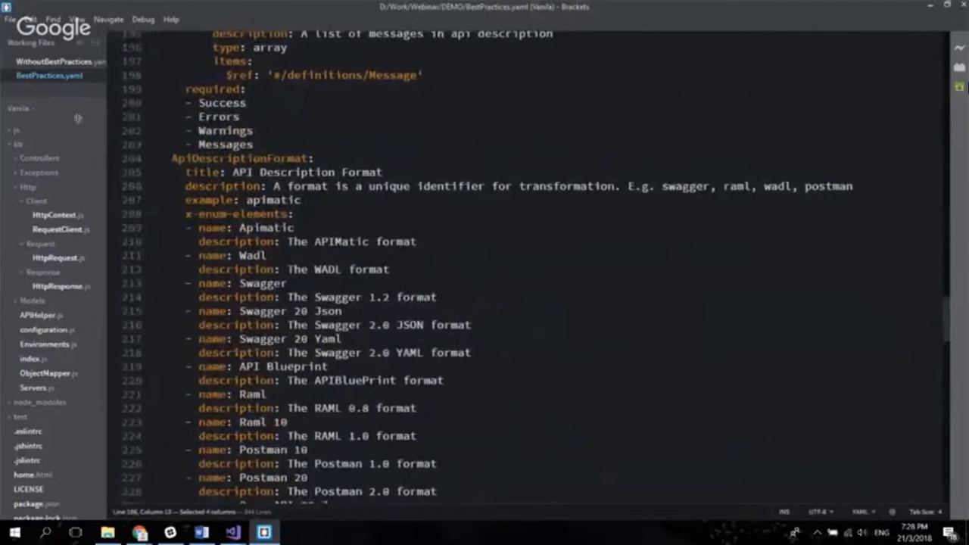
{"action": "double_click", "coordinate": [127, 120]}
{"action": "scroll", "coordinate": [951, 300], "scroll_direction": "up", "scroll_amount": 12}
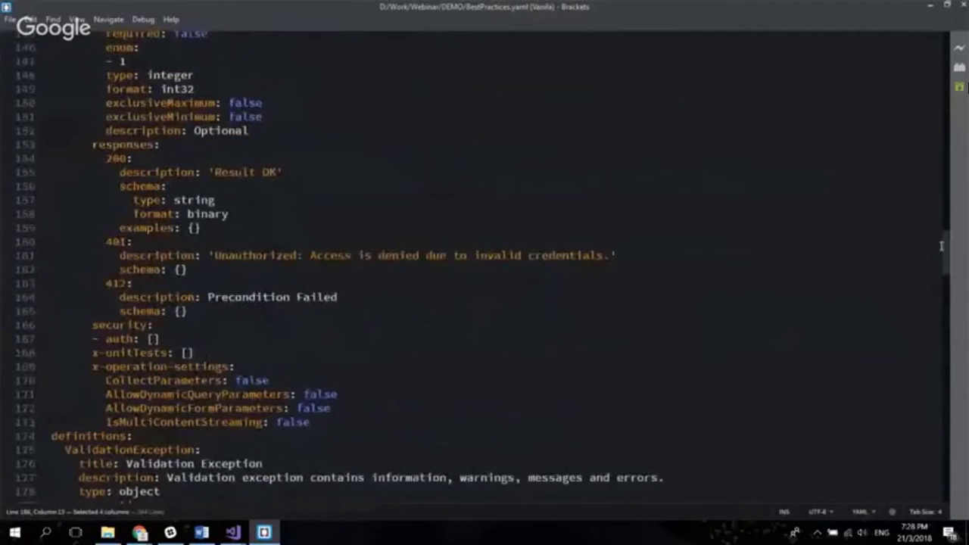
{"action": "left_click_drag", "start_coordinate": [945, 250], "coordinate": [942, 46]}
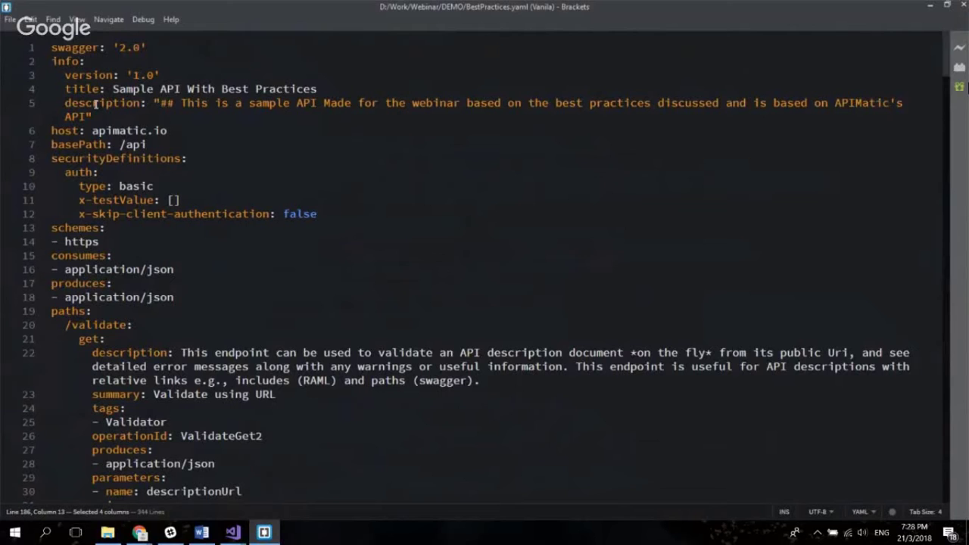
{"action": "left_click_drag", "start_coordinate": [60, 103], "coordinate": [913, 101]}
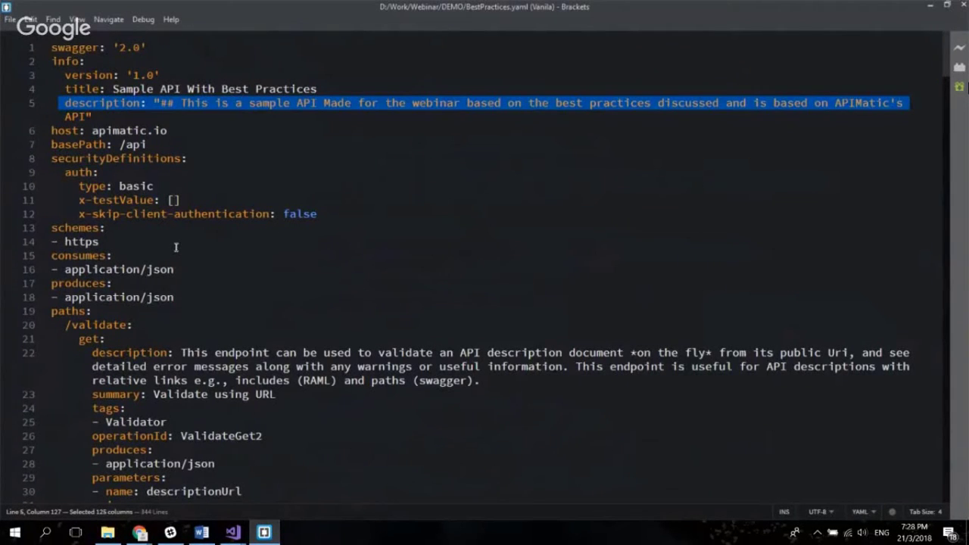
Examine the /validate GET endpoint's description and summary, and highlight the description of its descriptionUrl parameter
{"action": "scroll", "coordinate": [151, 257], "scroll_direction": "down", "scroll_amount": 2}
{"action": "double_click", "coordinate": [89, 276]}
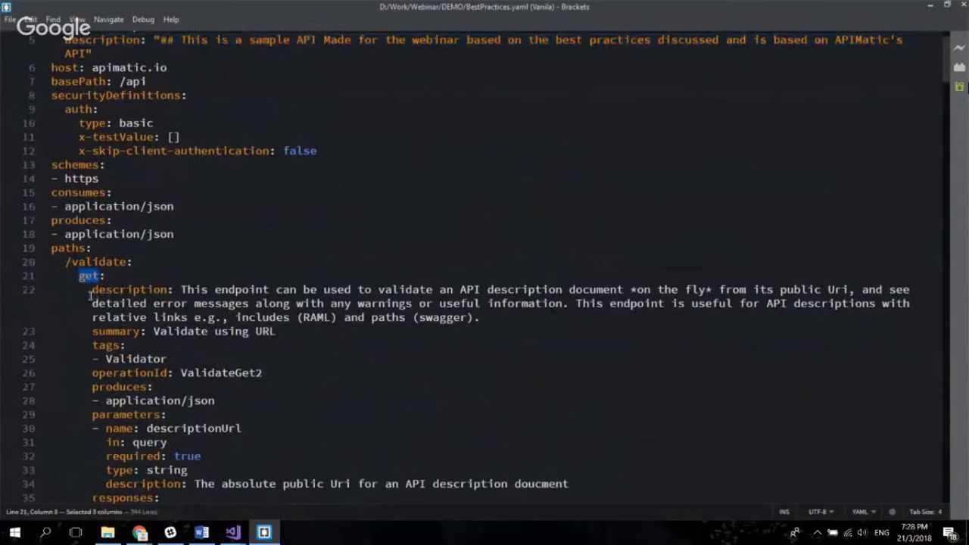
{"action": "left_click_drag", "start_coordinate": [90, 294], "coordinate": [494, 319]}
{"action": "left_click", "coordinate": [155, 333]}
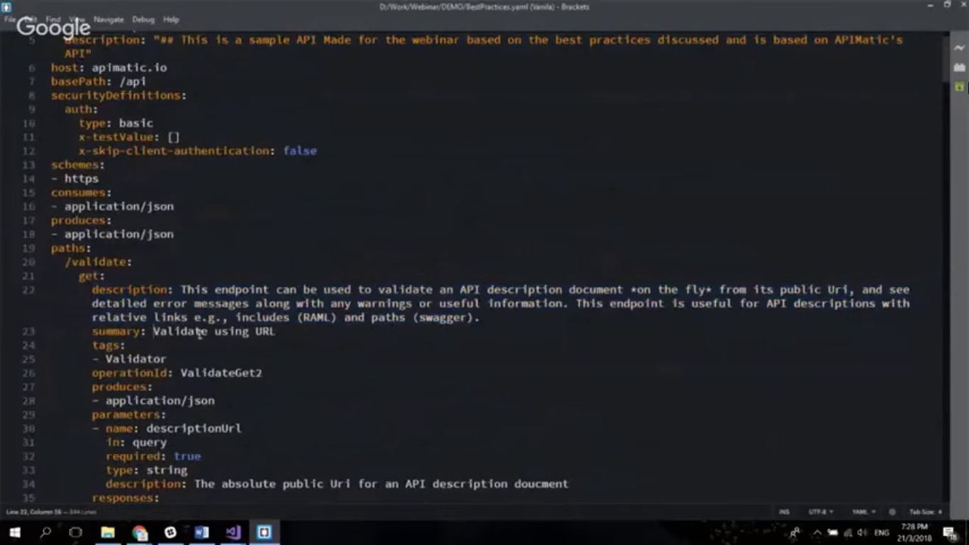
{"action": "scroll", "coordinate": [198, 334], "scroll_direction": "down", "scroll_amount": 4}
{"action": "scroll", "coordinate": [198, 335], "scroll_direction": "down", "scroll_amount": 1}
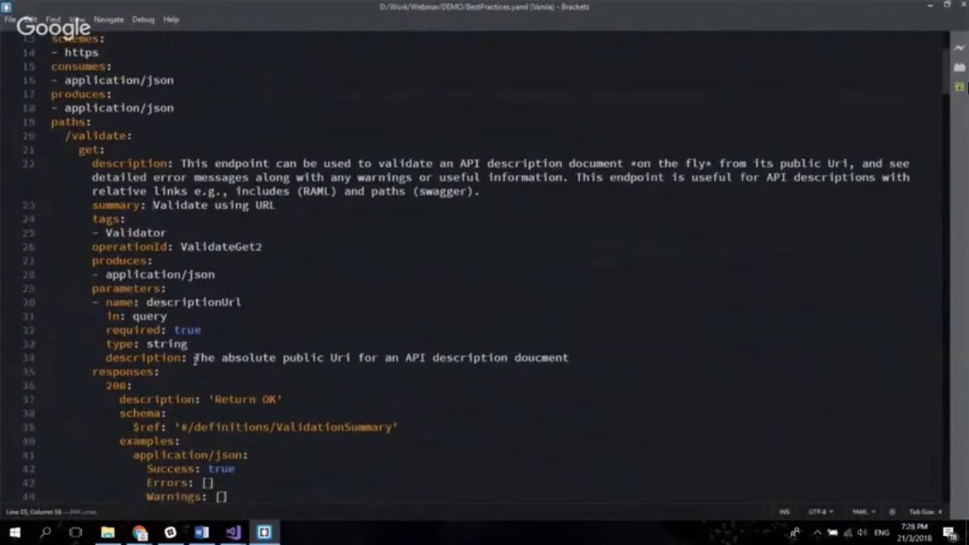
{"action": "left_click_drag", "start_coordinate": [194, 358], "coordinate": [573, 352]}
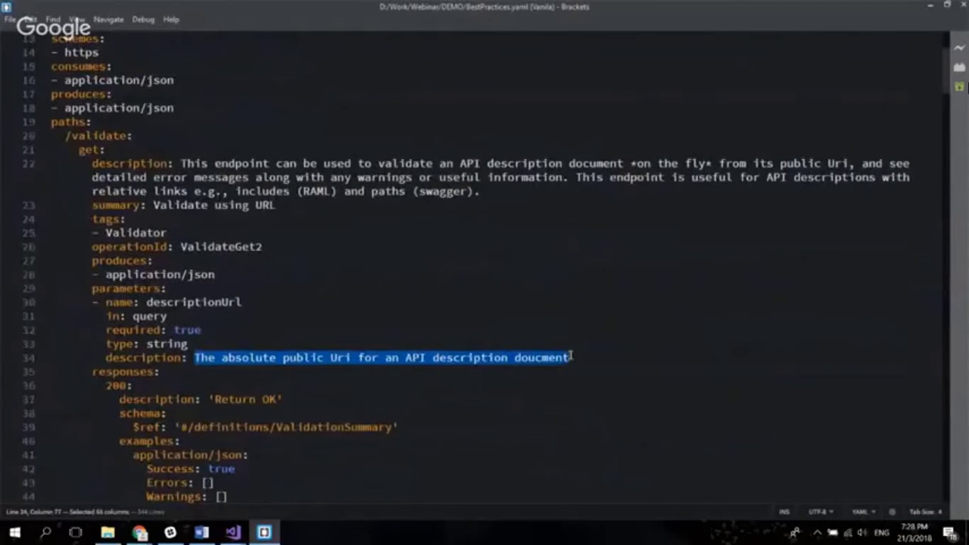
Highlight the 200 response's description and its application/json example under the /validate endpoint
{"action": "scroll", "coordinate": [247, 341], "scroll_direction": "down", "scroll_amount": 3}
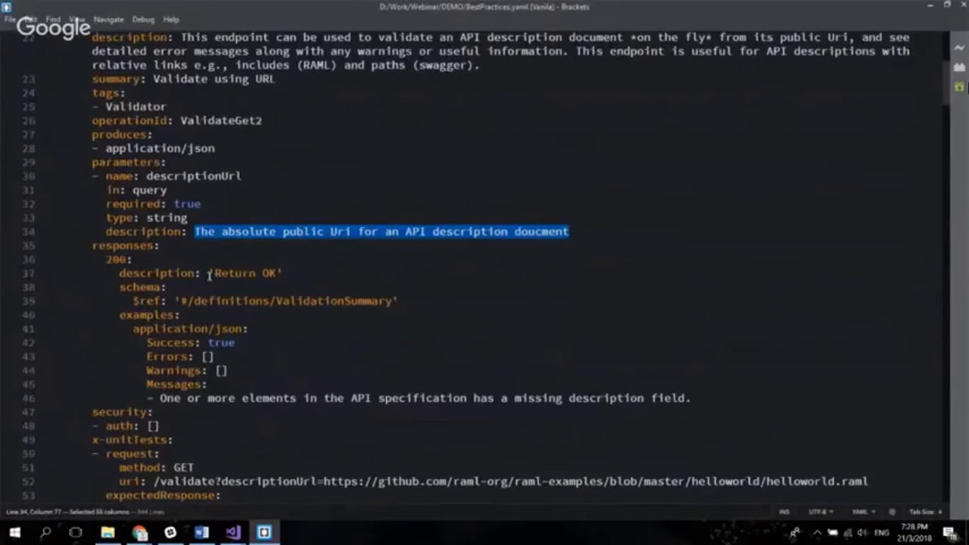
{"action": "left_click_drag", "start_coordinate": [209, 276], "coordinate": [283, 278]}
{"action": "left_click_drag", "start_coordinate": [126, 333], "coordinate": [689, 395]}
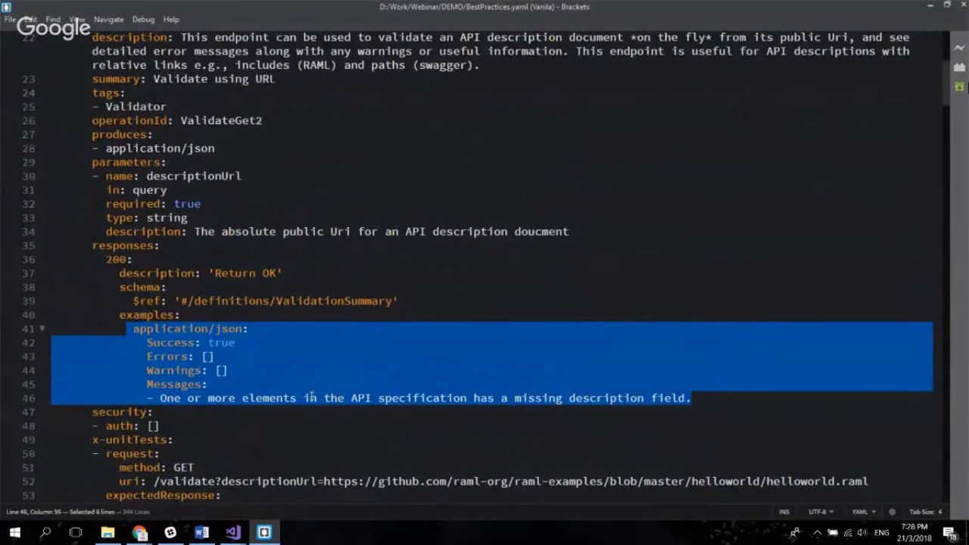
Examine the x-enum-elements of ApiDescriptionFormat, highlighting the name and description of the Apimatic element
{"action": "scroll", "coordinate": [311, 395], "scroll_direction": "down", "scroll_amount": 20}
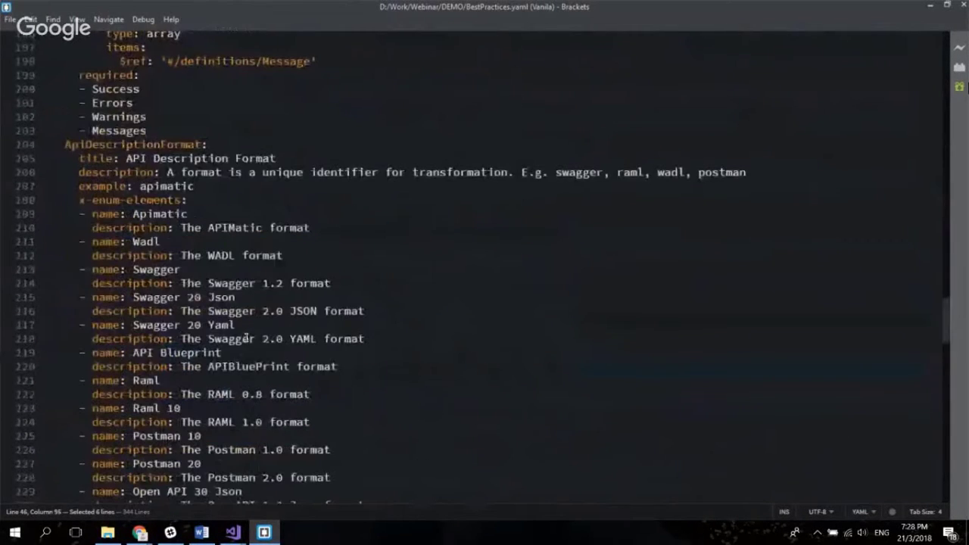
{"action": "scroll", "coordinate": [148, 215], "scroll_direction": "down", "scroll_amount": 1}
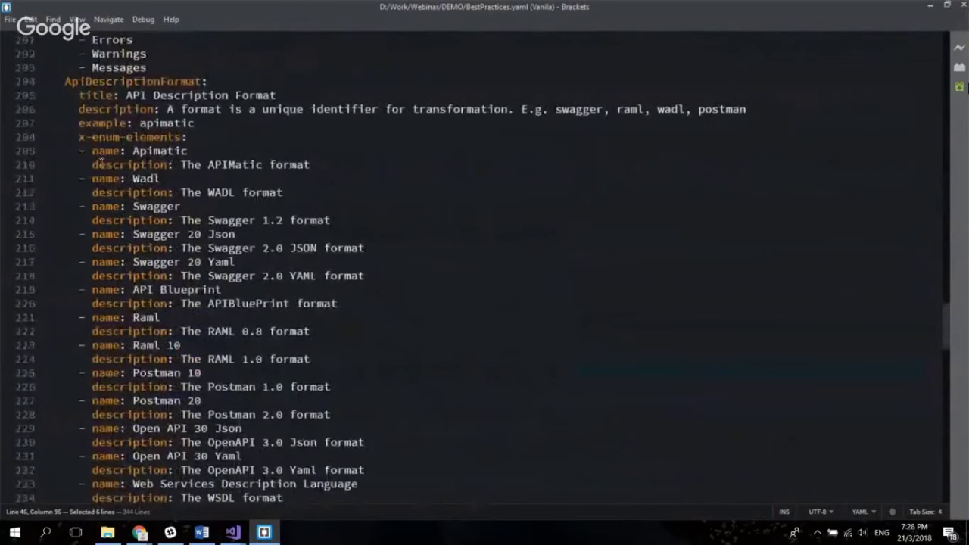
{"action": "double_click", "coordinate": [106, 151]}
{"action": "double_click", "coordinate": [151, 152]}
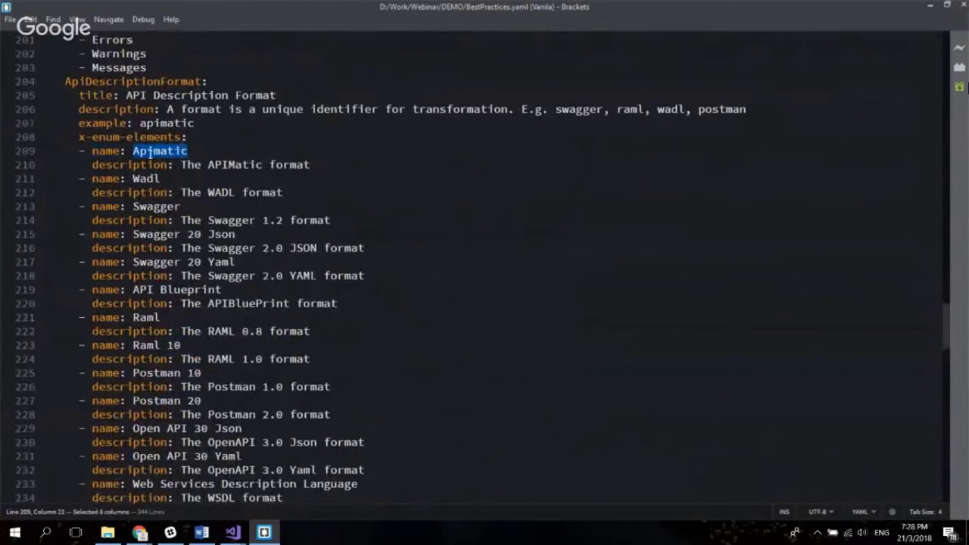
{"action": "double_click", "coordinate": [118, 165]}
{"action": "double_click", "coordinate": [214, 164]}
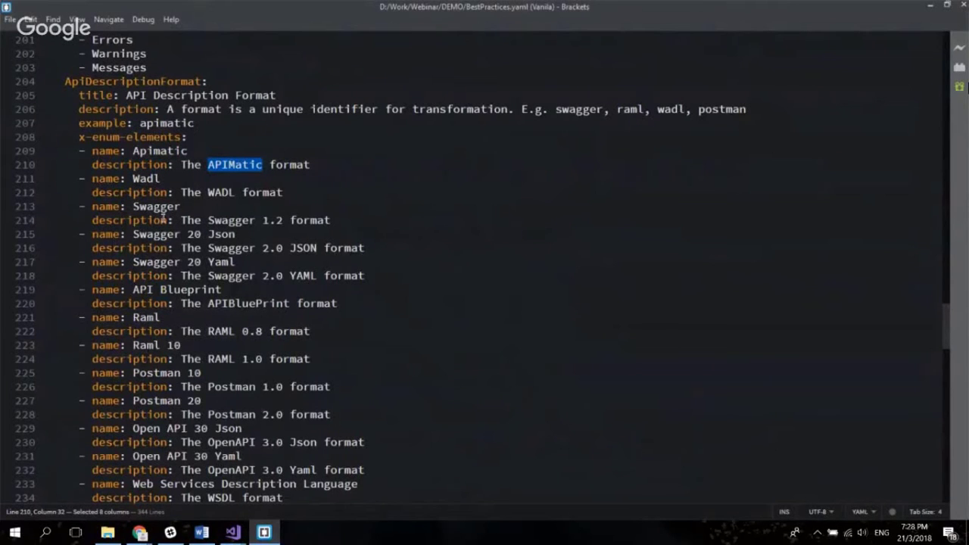
Examine the ValidationSummary definition, highlighting its title, its description and the example from Success through Messages
{"action": "scroll", "coordinate": [181, 276], "scroll_direction": "down", "scroll_amount": 15}
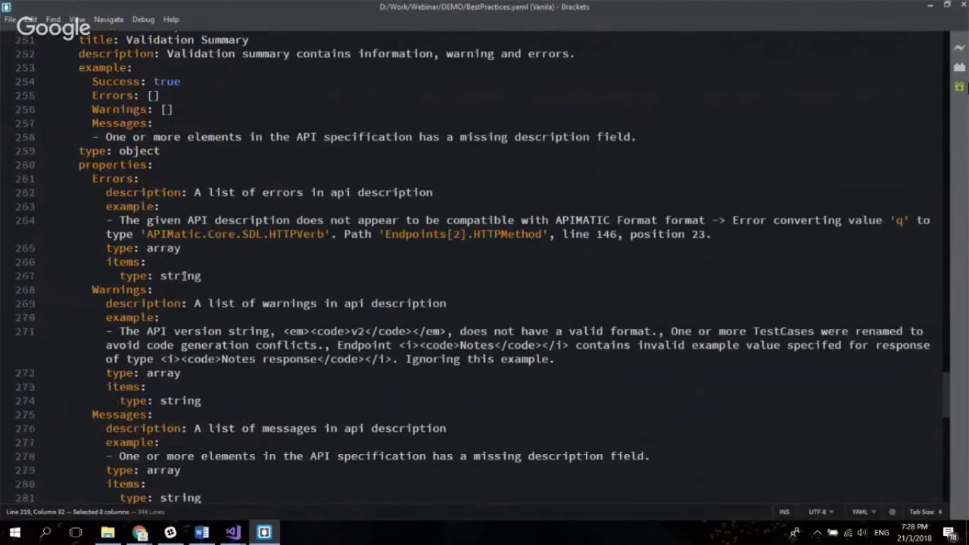
{"action": "scroll", "coordinate": [182, 275], "scroll_direction": "up", "scroll_amount": 1}
{"action": "scroll", "coordinate": [182, 276], "scroll_direction": "down", "scroll_amount": 8}
{"action": "scroll", "coordinate": [181, 275], "scroll_direction": "up", "scroll_amount": 10}
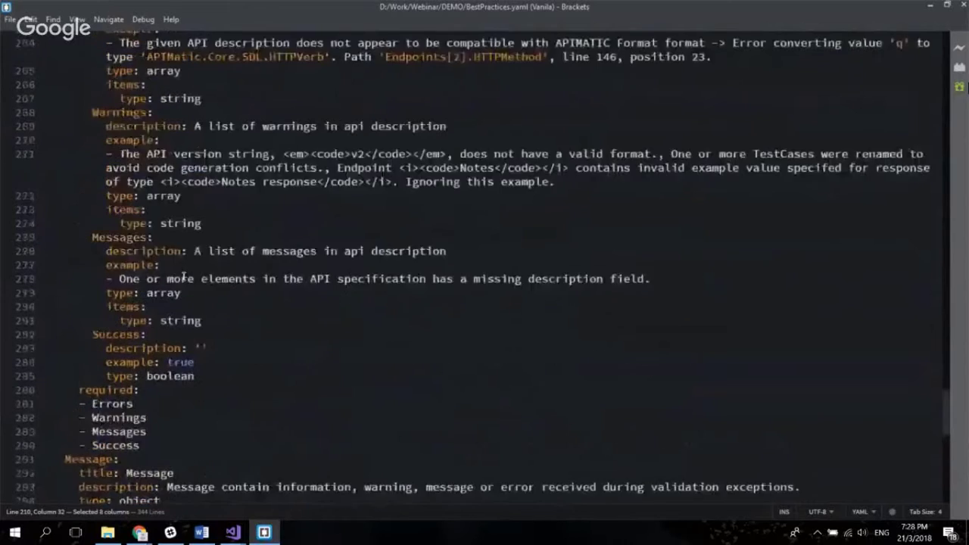
{"action": "scroll", "coordinate": [181, 276], "scroll_direction": "down", "scroll_amount": 2}
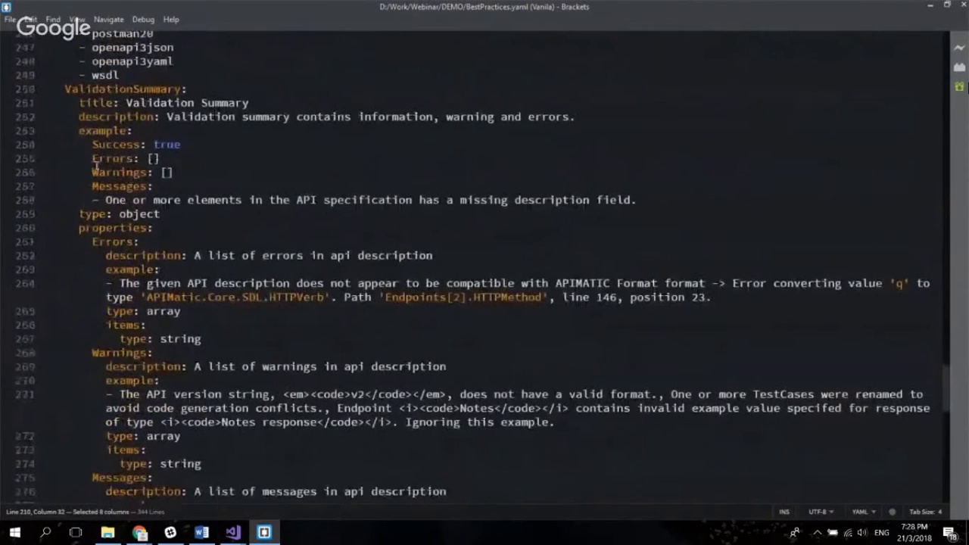
{"action": "double_click", "coordinate": [114, 89]}
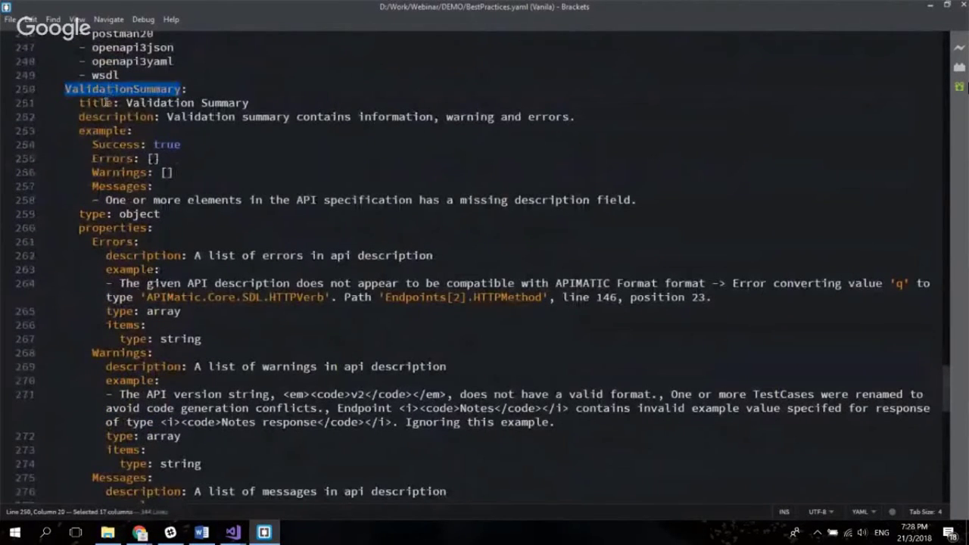
{"action": "left_click", "coordinate": [104, 102]}
{"action": "double_click", "coordinate": [104, 102]}
{"action": "left_click_drag", "start_coordinate": [78, 117], "coordinate": [639, 116]}
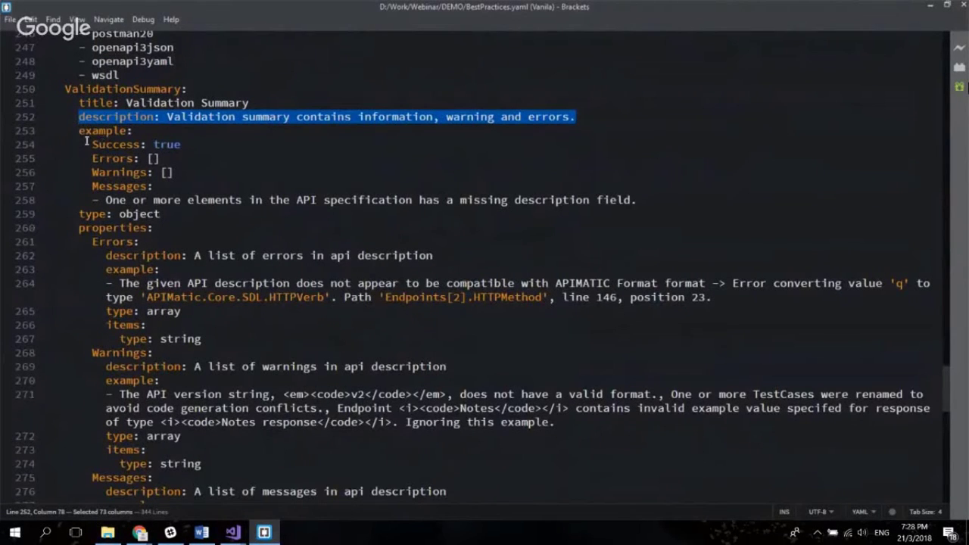
{"action": "left_click_drag", "start_coordinate": [85, 144], "coordinate": [100, 143]}
{"action": "left_click_drag", "start_coordinate": [193, 152], "coordinate": [665, 204]}
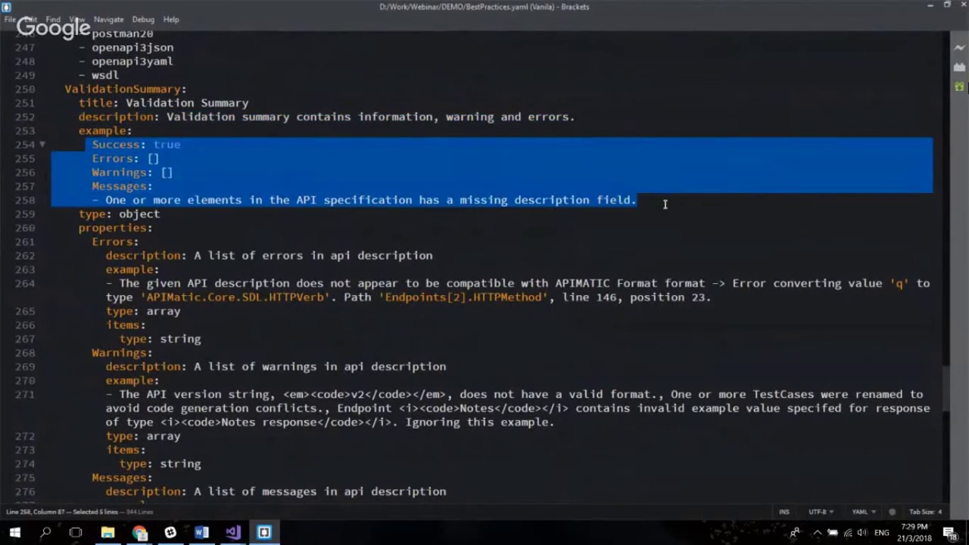
Highlight the description and example of the Errors property in the ValidationSummary definition
{"action": "double_click", "coordinate": [115, 243]}
{"action": "double_click", "coordinate": [129, 258]}
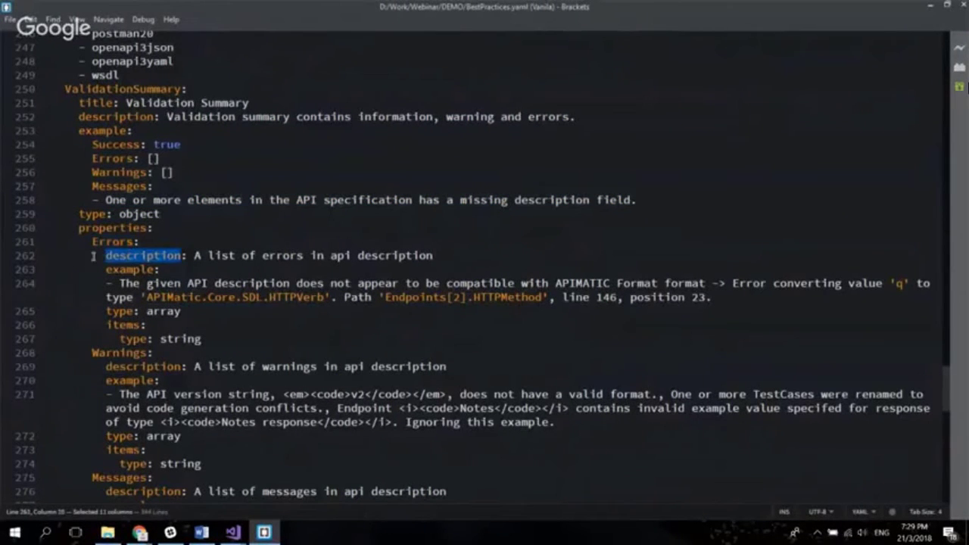
{"action": "left_click", "coordinate": [94, 256]}
{"action": "left_click_drag", "start_coordinate": [106, 283], "coordinate": [108, 312]}
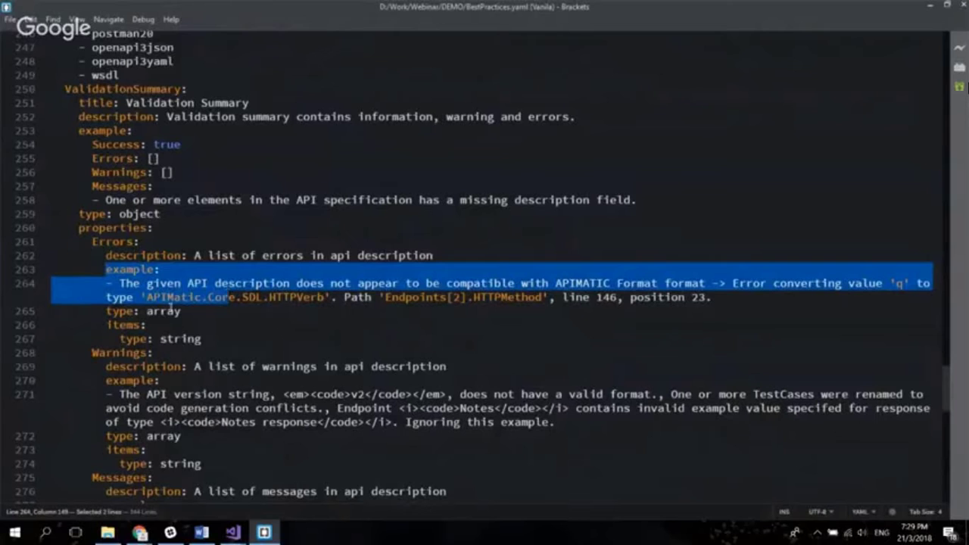
{"action": "left_click", "coordinate": [143, 311]}
Highlight the Warnings property's description and example, and look through the remaining definitions to the end of the file
{"action": "scroll", "coordinate": [127, 311], "scroll_direction": "down", "scroll_amount": 2}
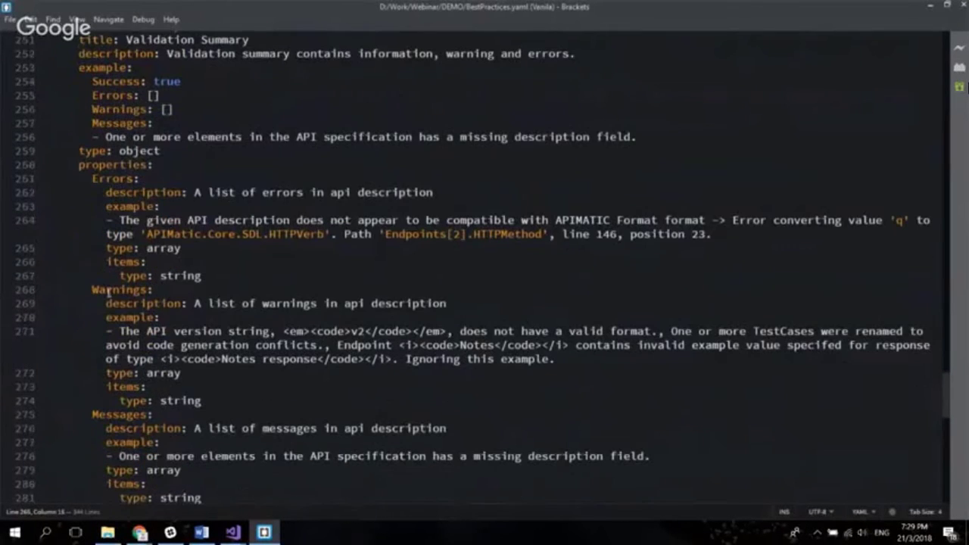
{"action": "double_click", "coordinate": [150, 304]}
{"action": "double_click", "coordinate": [137, 317]}
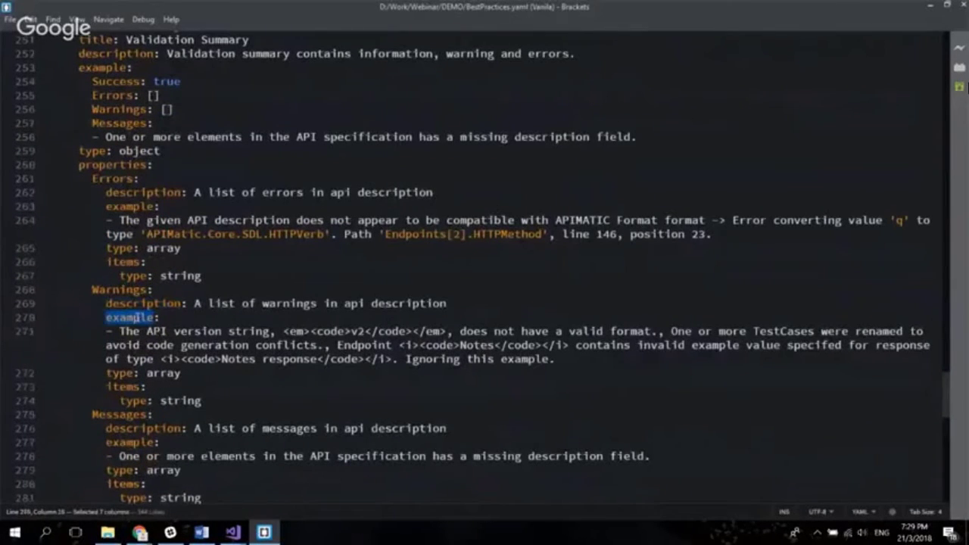
{"action": "scroll", "coordinate": [241, 327], "scroll_direction": "down", "scroll_amount": 6}
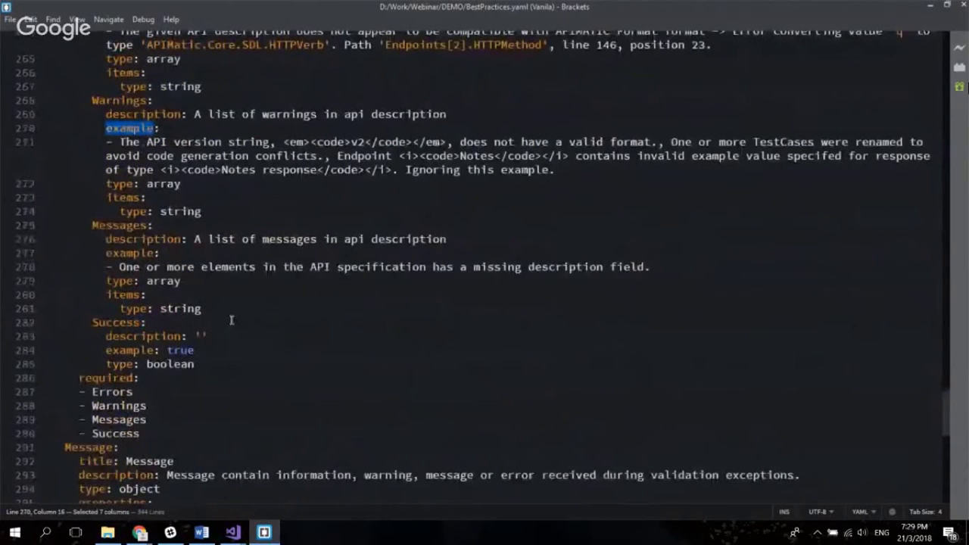
{"action": "scroll", "coordinate": [176, 313], "scroll_direction": "up", "scroll_amount": 4}
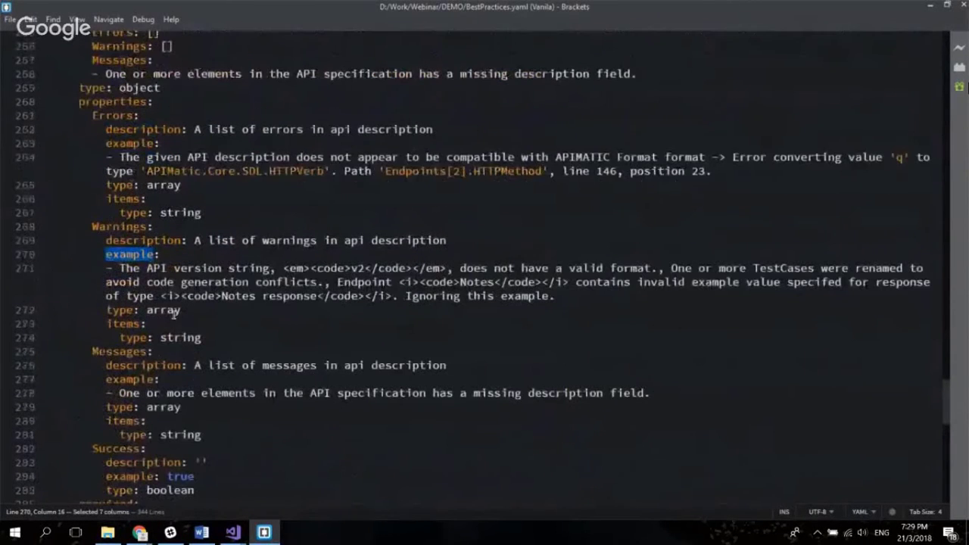
{"action": "scroll", "coordinate": [295, 326], "scroll_direction": "down", "scroll_amount": 14}
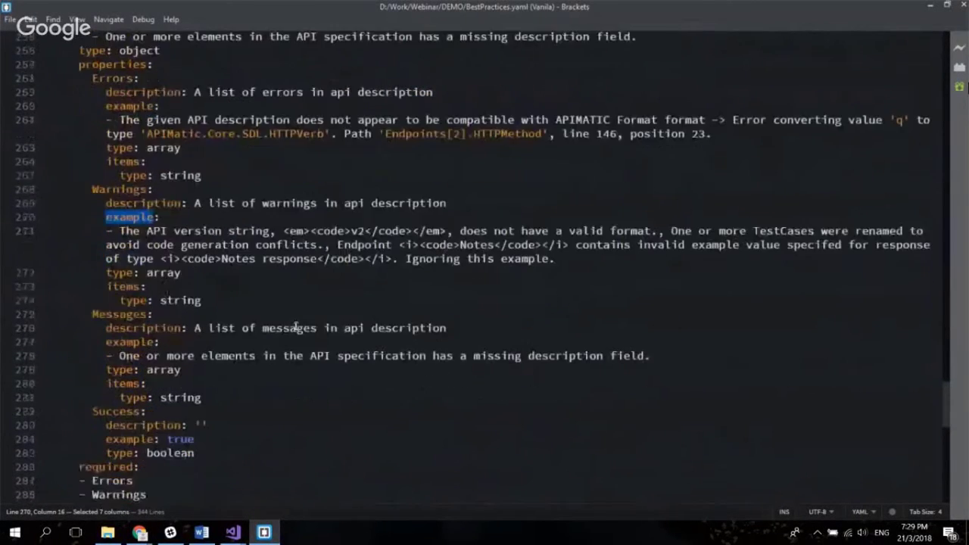
{"action": "scroll", "coordinate": [295, 326], "scroll_direction": "down", "scroll_amount": 12}
{"action": "scroll", "coordinate": [294, 328], "scroll_direction": "up", "scroll_amount": 15}
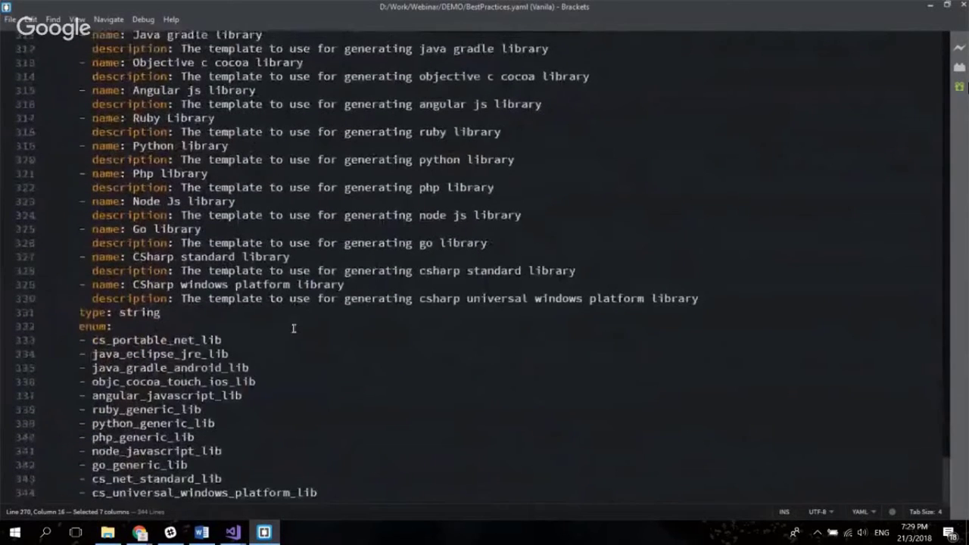
{"action": "scroll", "coordinate": [293, 328], "scroll_direction": "up", "scroll_amount": 5}
Open WithoutBestPractices.yaml from the DEMO folder in File Explorer and highlight its API title line
{"action": "left_click", "coordinate": [929, 6]}
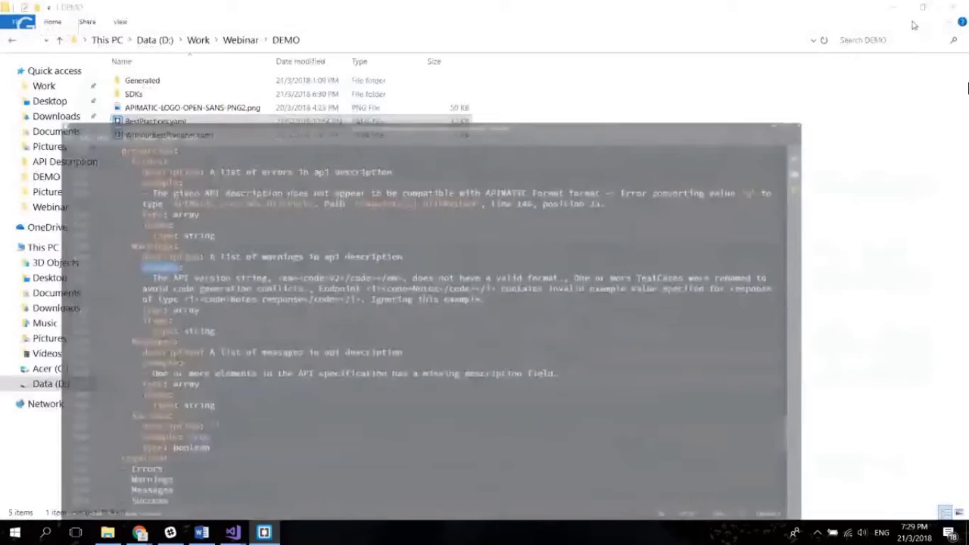
{"action": "double_click", "coordinate": [179, 134]}
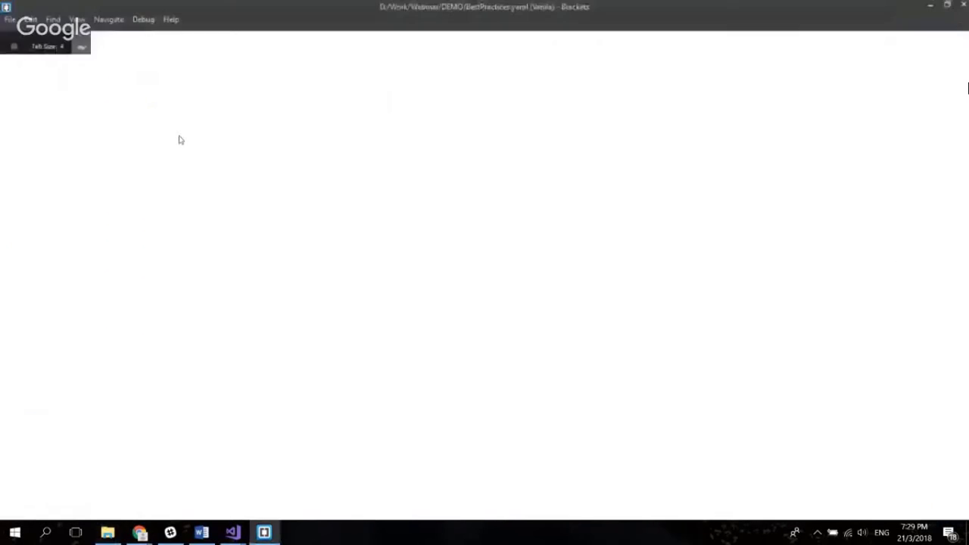
{"action": "scroll", "coordinate": [340, 227], "scroll_direction": "up", "scroll_amount": 20}
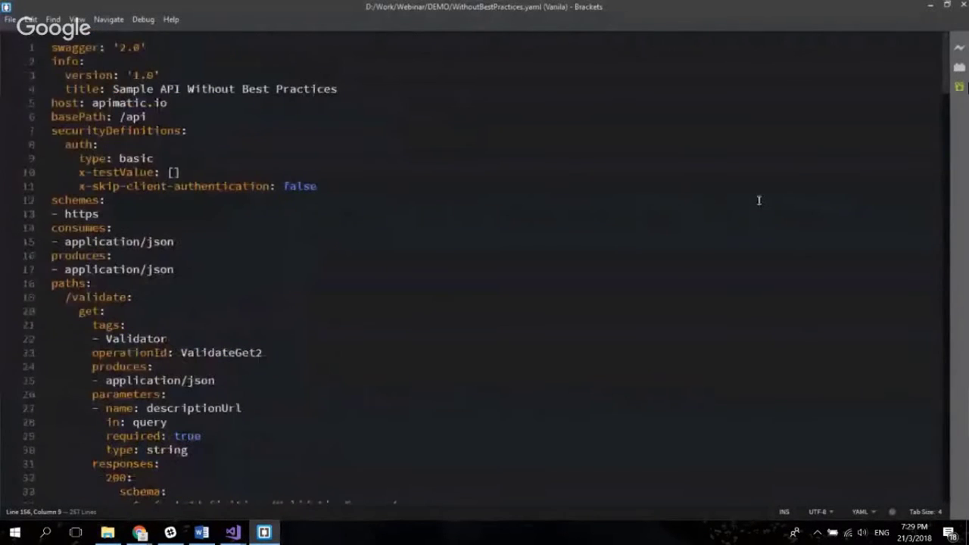
{"action": "left_click_drag", "start_coordinate": [52, 85], "coordinate": [536, 86]}
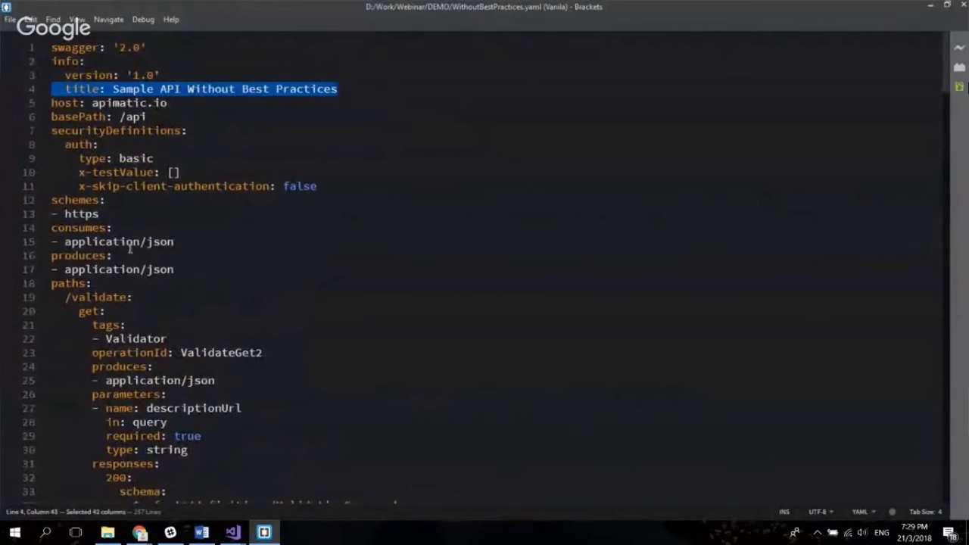
Examine the /validate GET endpoint's parameters and responses and the /codegen endpoint in WithoutBestPractices.yaml
{"action": "scroll", "coordinate": [124, 248], "scroll_direction": "down", "scroll_amount": 2}
{"action": "left_click", "coordinate": [124, 249]}
{"action": "scroll", "coordinate": [189, 258], "scroll_direction": "down", "scroll_amount": 9}
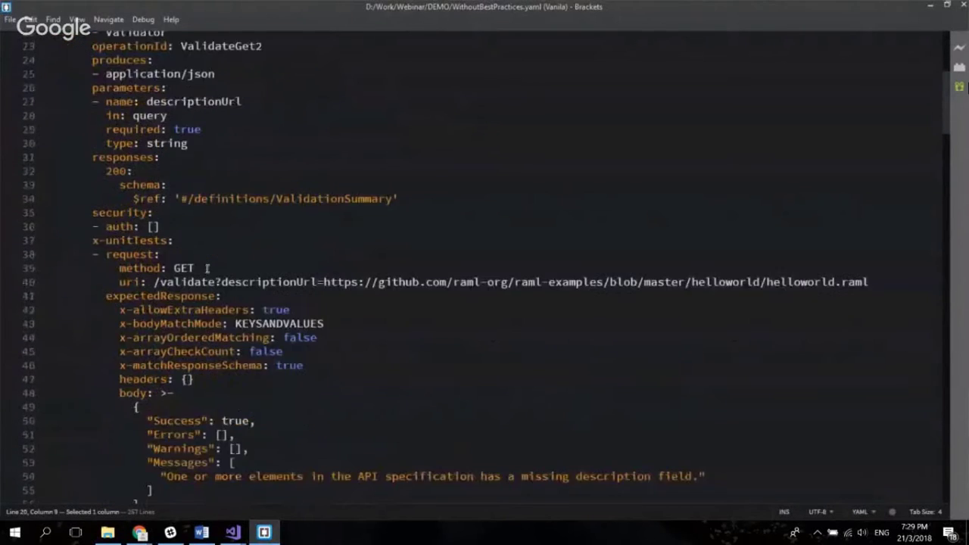
{"action": "scroll", "coordinate": [206, 269], "scroll_direction": "down", "scroll_amount": 6}
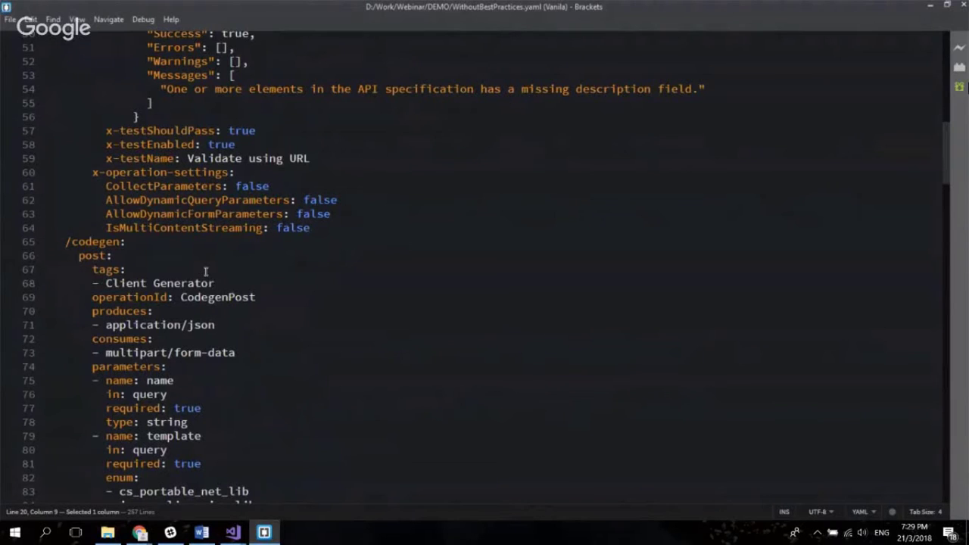
Switch to the Chrome window with the webinar slides and bring up the API list on the APIMATIC dashboard
{"action": "mouse_move", "coordinate": [140, 532]}
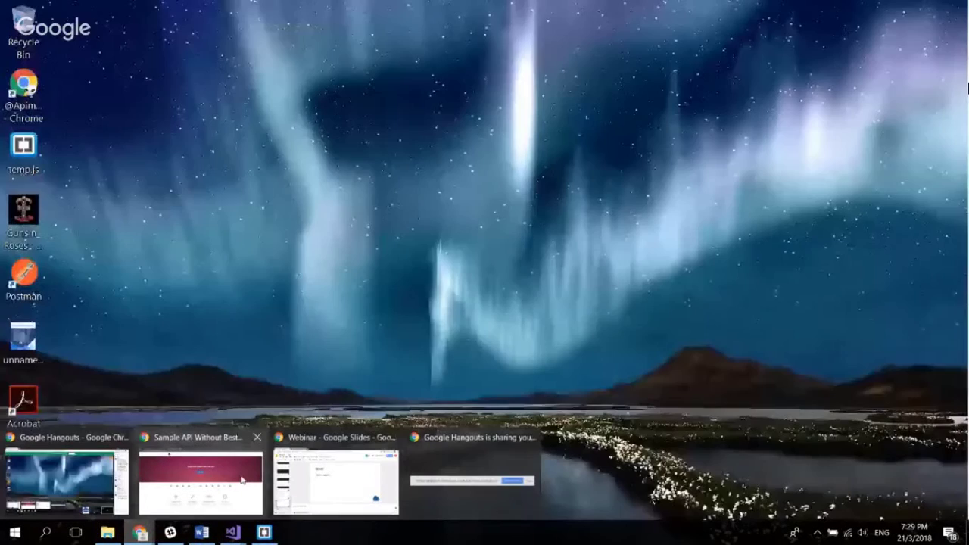
{"action": "left_click", "coordinate": [243, 479]}
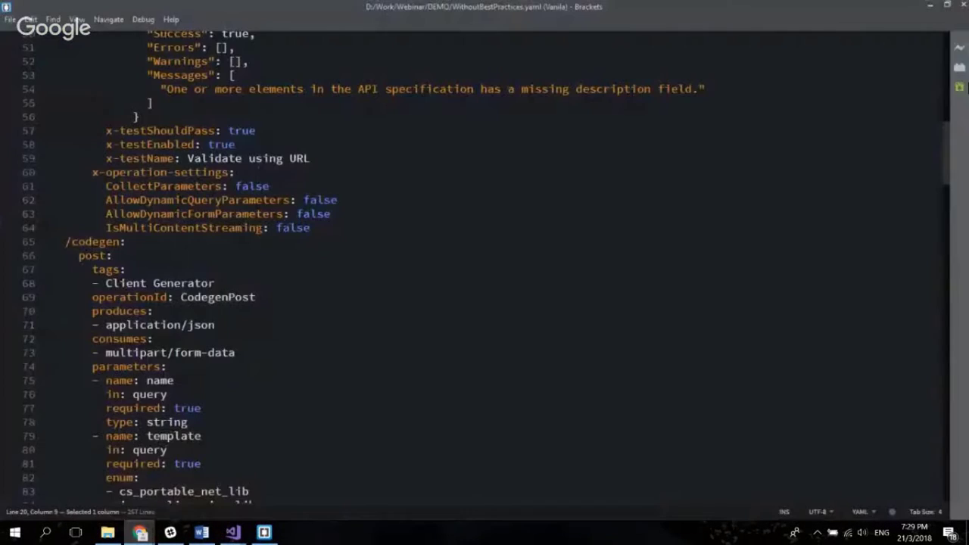
{"action": "mouse_move", "coordinate": [139, 532]}
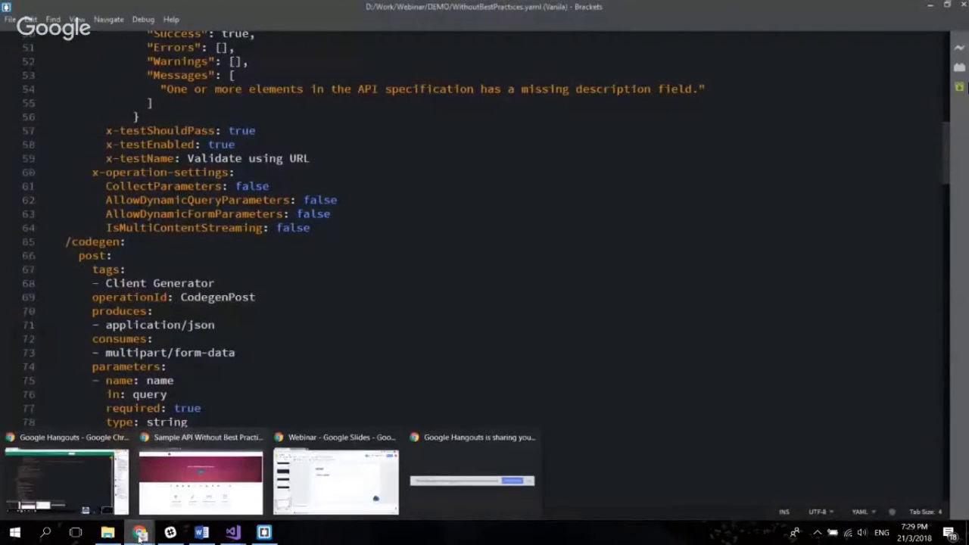
{"action": "left_click", "coordinate": [65, 475]}
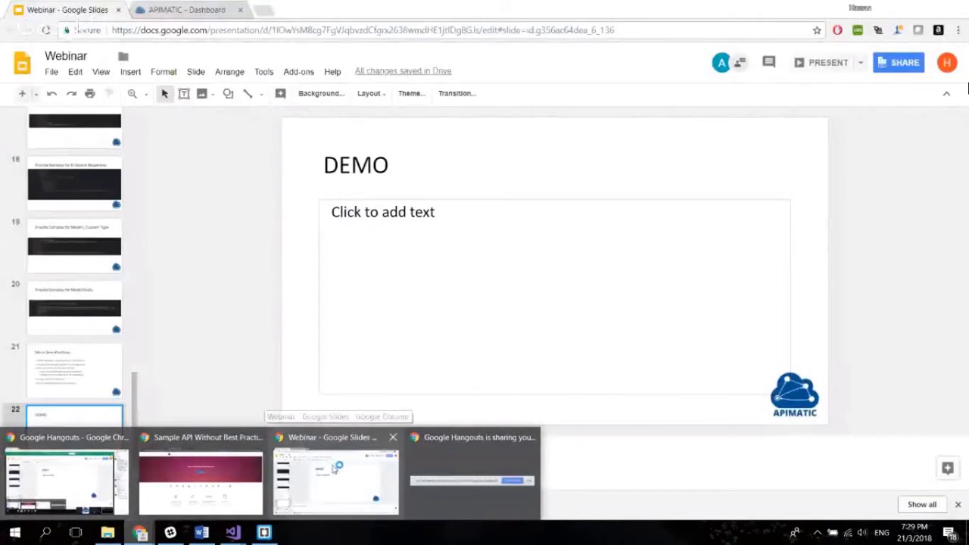
{"action": "left_click", "coordinate": [339, 464]}
{"action": "left_click", "coordinate": [174, 11]}
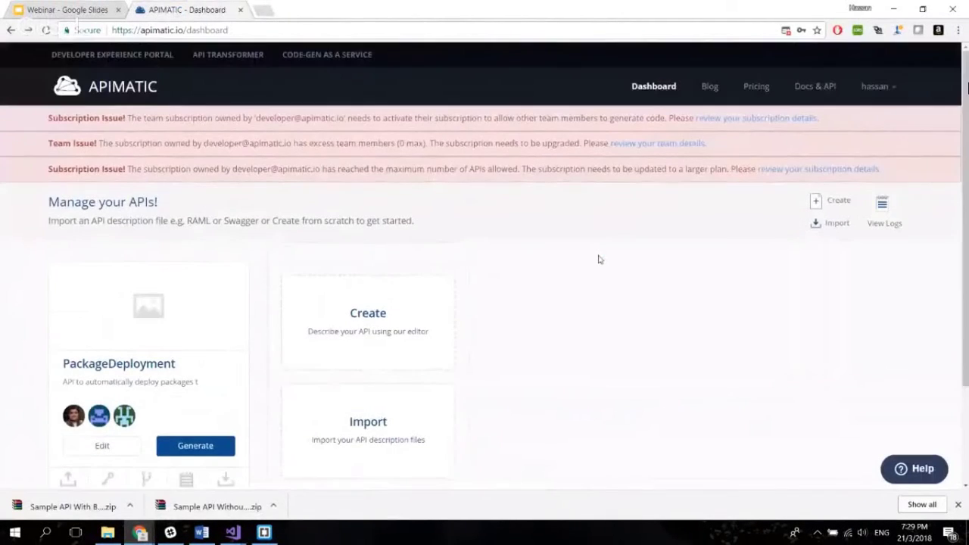
{"action": "scroll", "coordinate": [593, 269], "scroll_direction": "down", "scroll_amount": 1}
{"action": "scroll", "coordinate": [593, 270], "scroll_direction": "down", "scroll_amount": 1}
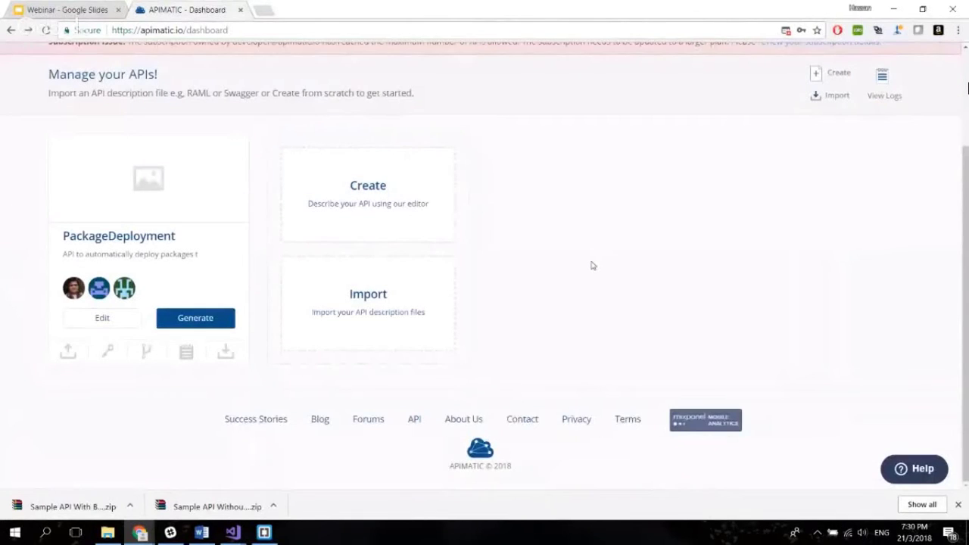
{"action": "key", "text": "XF86AudioRaiseVolume"}
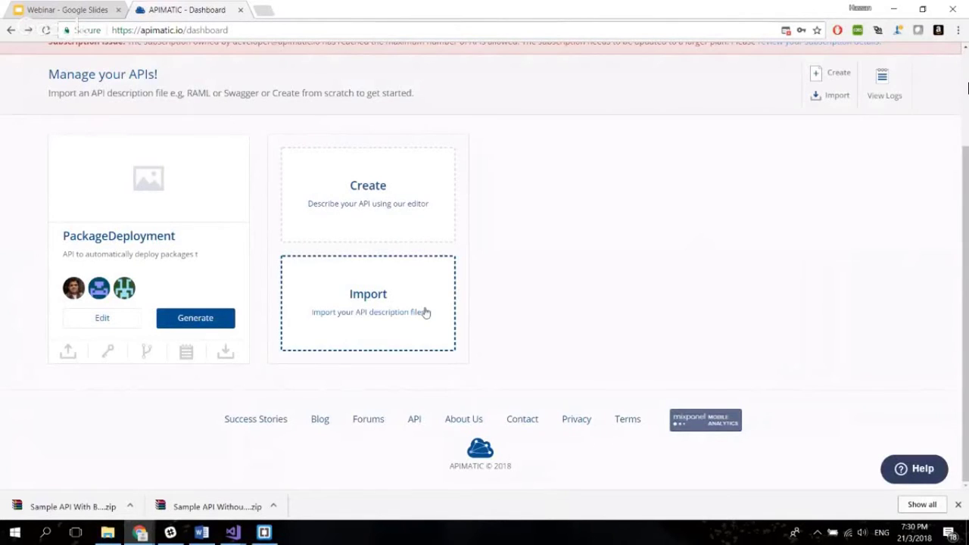
Import the API description file BestPractices.yaml into the APIMATIC dashboard
{"action": "left_click", "coordinate": [376, 307]}
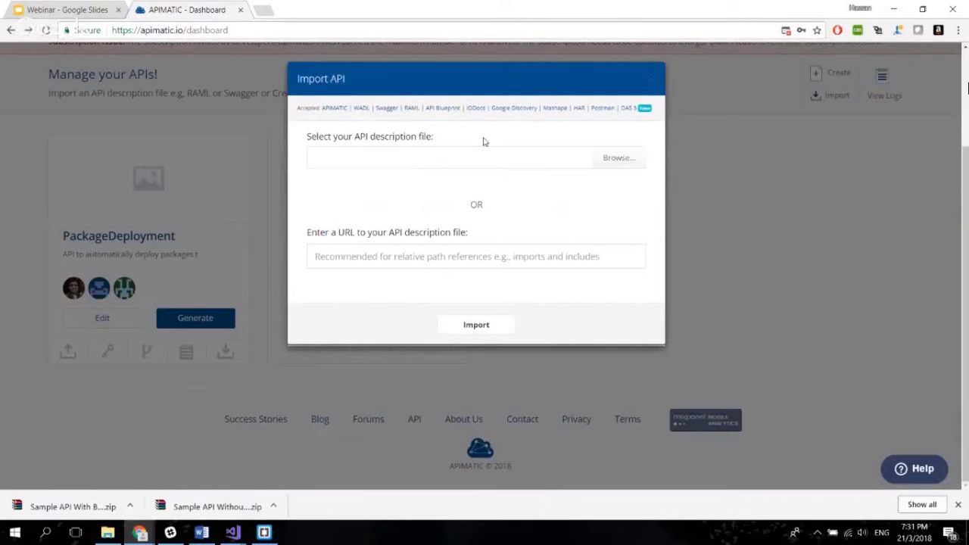
{"action": "left_click", "coordinate": [617, 157]}
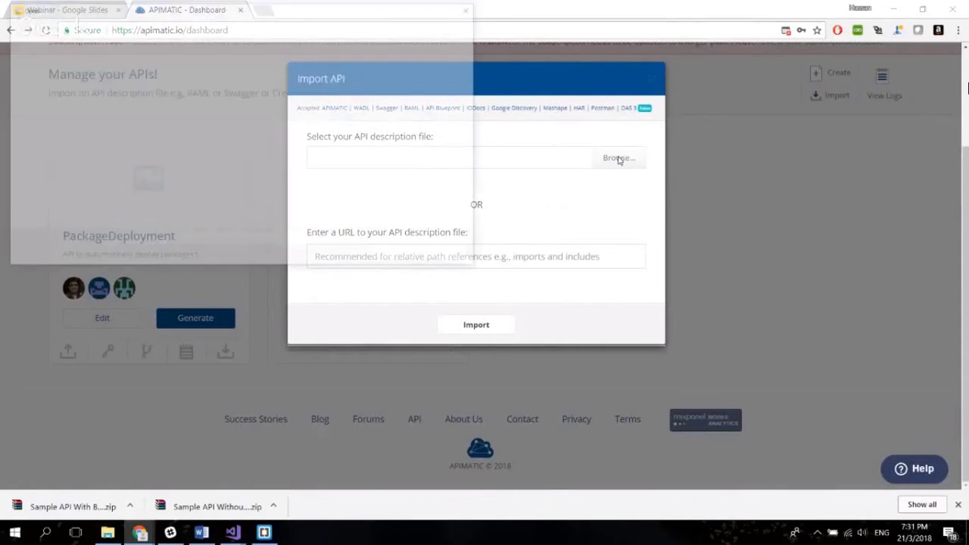
{"action": "double_click", "coordinate": [185, 104]}
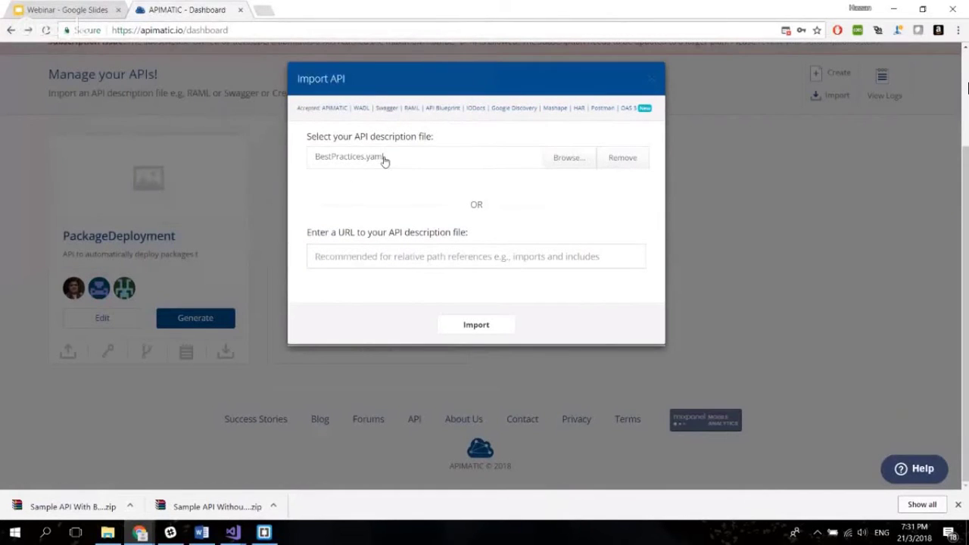
{"action": "left_click", "coordinate": [485, 327]}
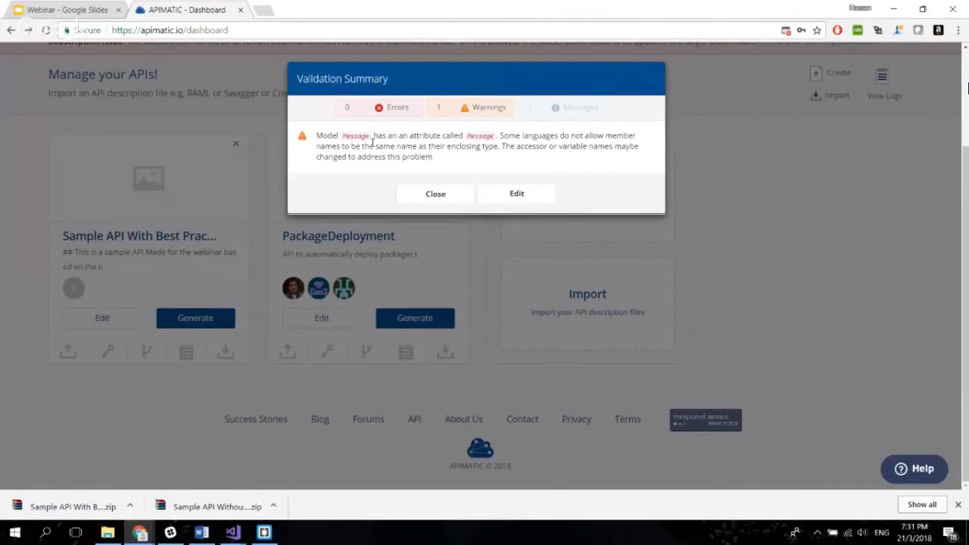
Examine the model and attribute names in the validation summary's warning, and close the summary
{"action": "double_click", "coordinate": [355, 136]}
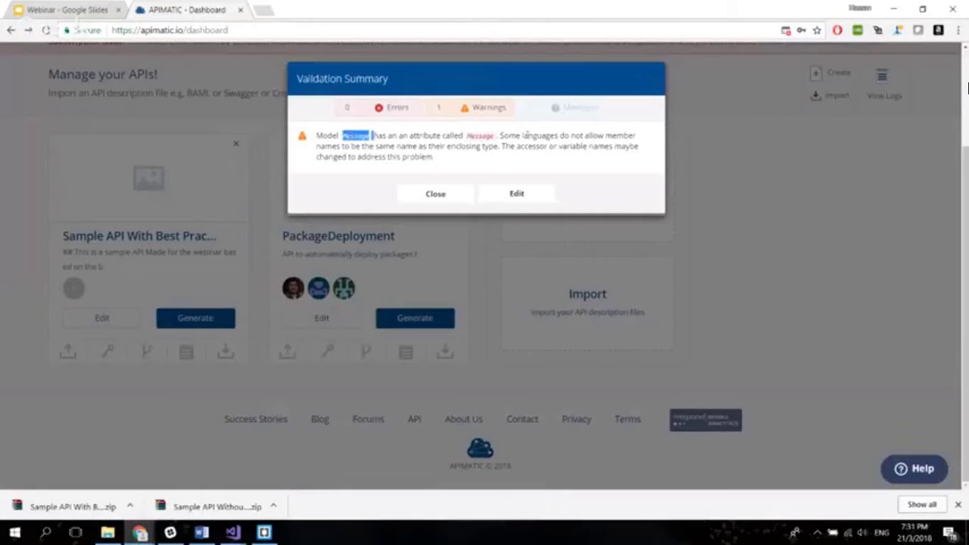
{"action": "double_click", "coordinate": [483, 143]}
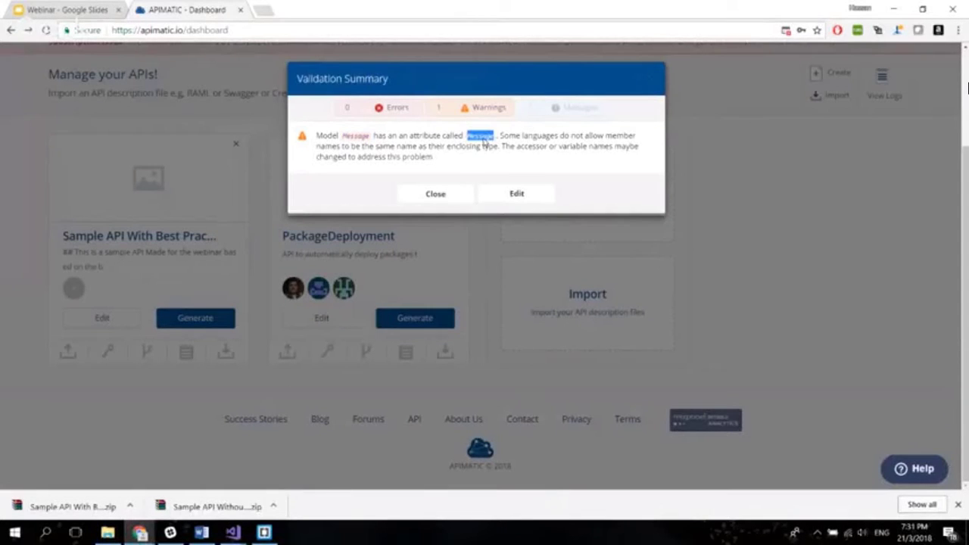
{"action": "left_click", "coordinate": [455, 162]}
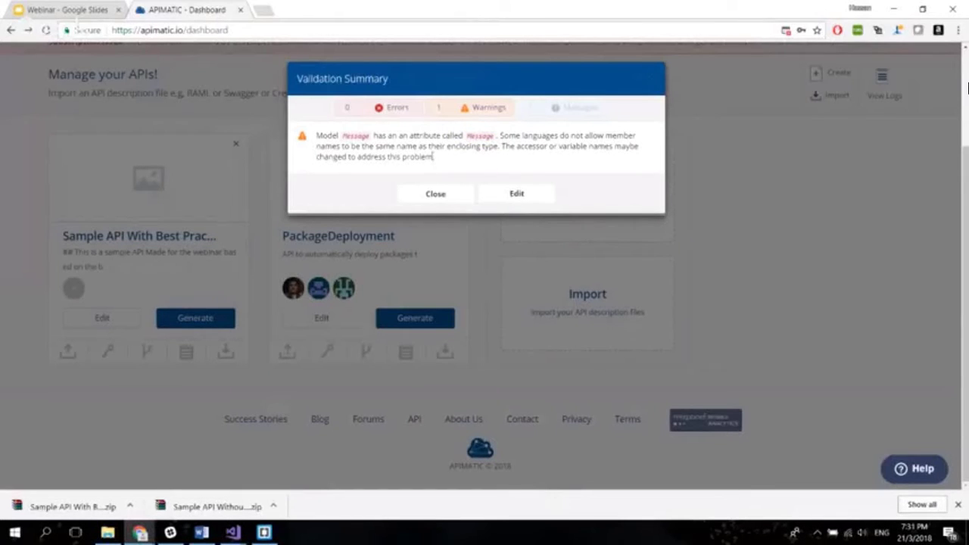
{"action": "left_click", "coordinate": [415, 198]}
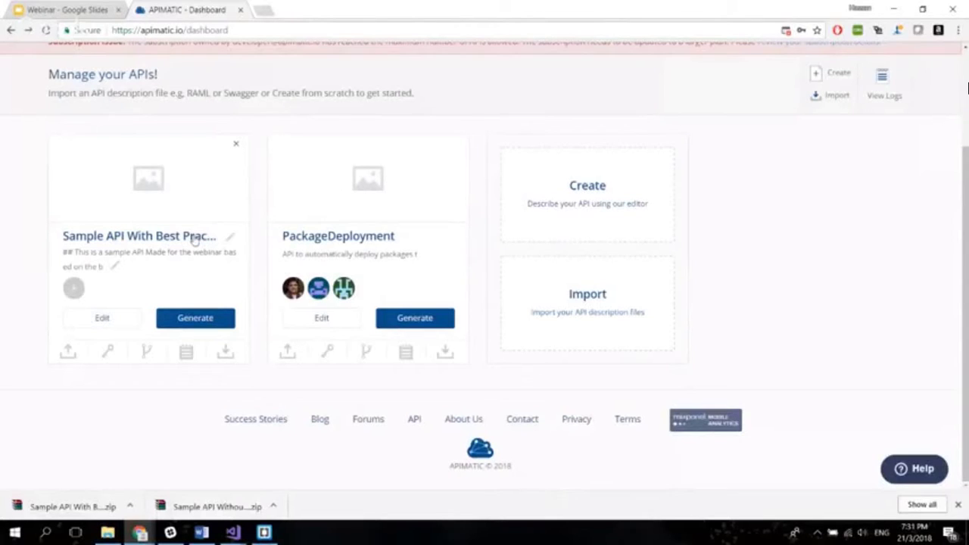
Generate version 1.0 of Sample API With Best Practices as an API Portal preview
{"action": "left_click", "coordinate": [204, 324]}
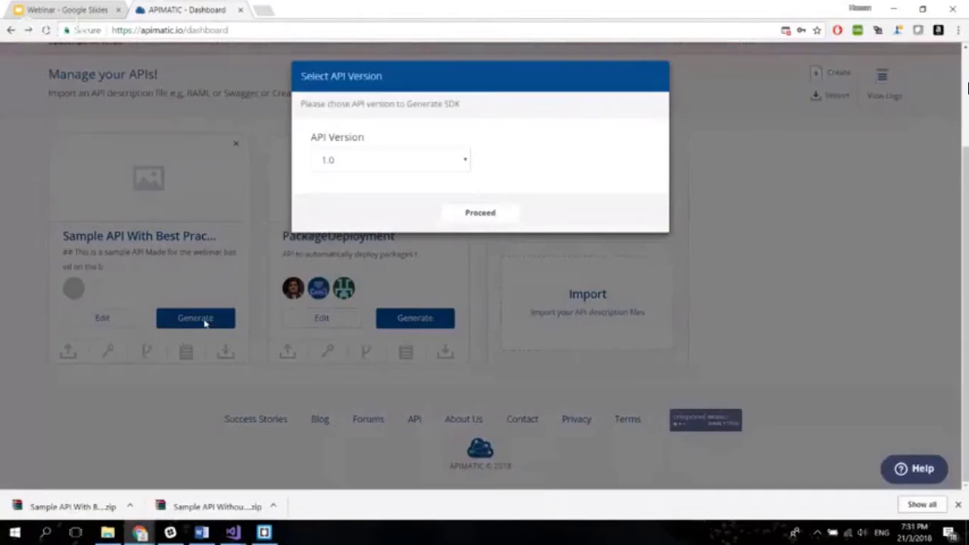
{"action": "left_click", "coordinate": [469, 212]}
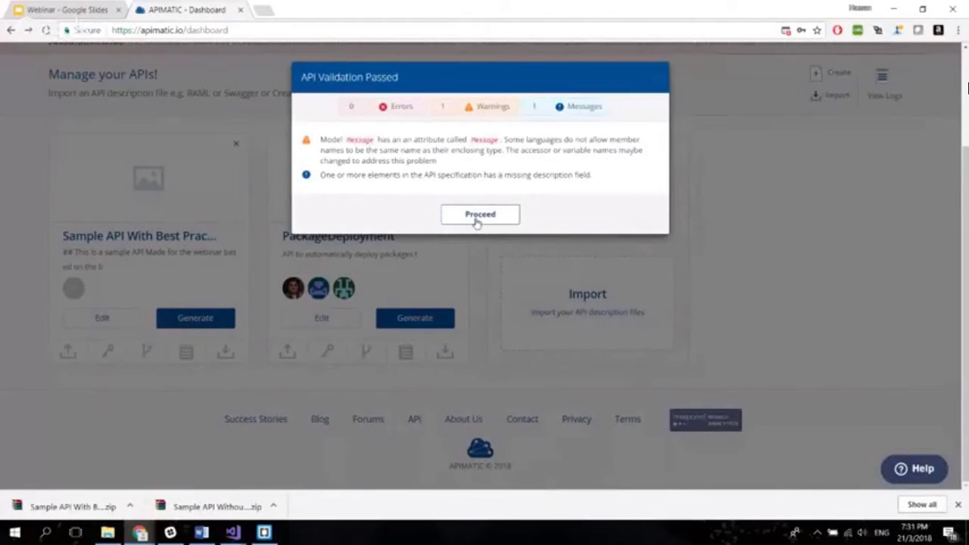
{"action": "left_click", "coordinate": [477, 217]}
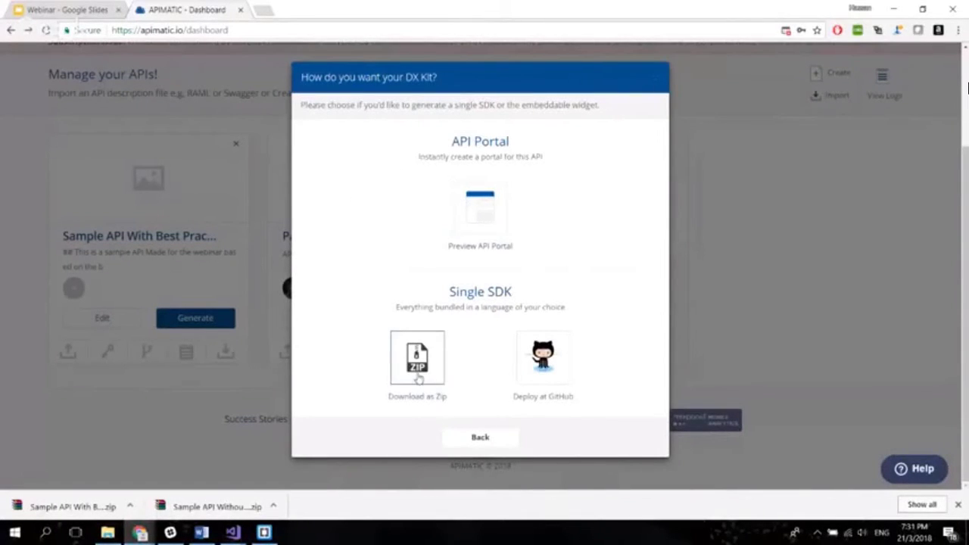
{"action": "left_click", "coordinate": [482, 207]}
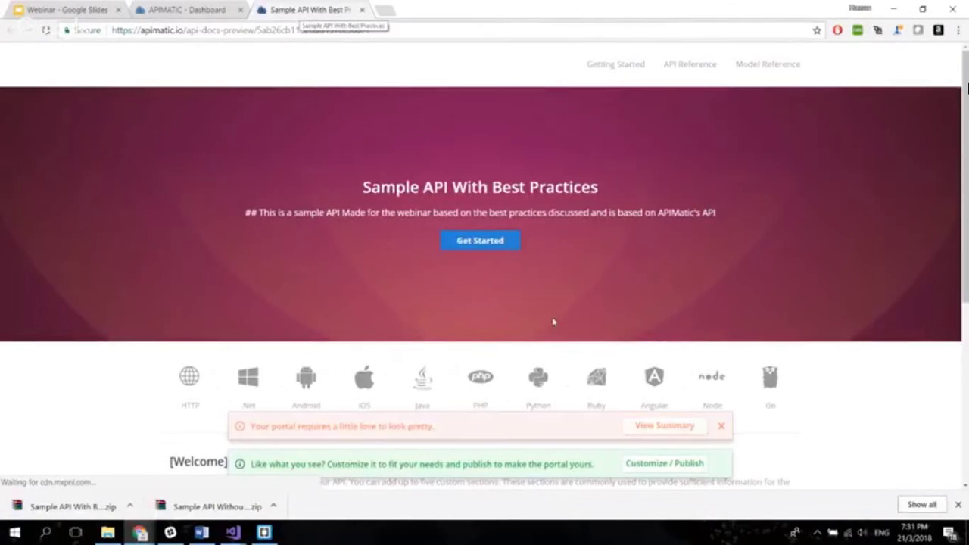
Open the portal for customization, upload the APIMATIC logo PNG from the DEMO folder as its logo, and save
{"action": "left_click", "coordinate": [663, 464]}
{"action": "left_click", "coordinate": [362, 9]}
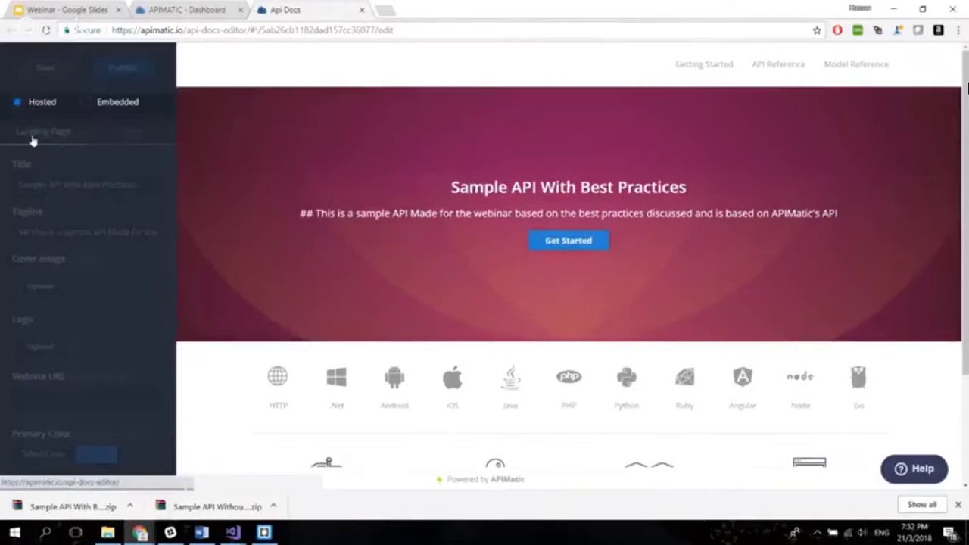
{"action": "left_click", "coordinate": [43, 346]}
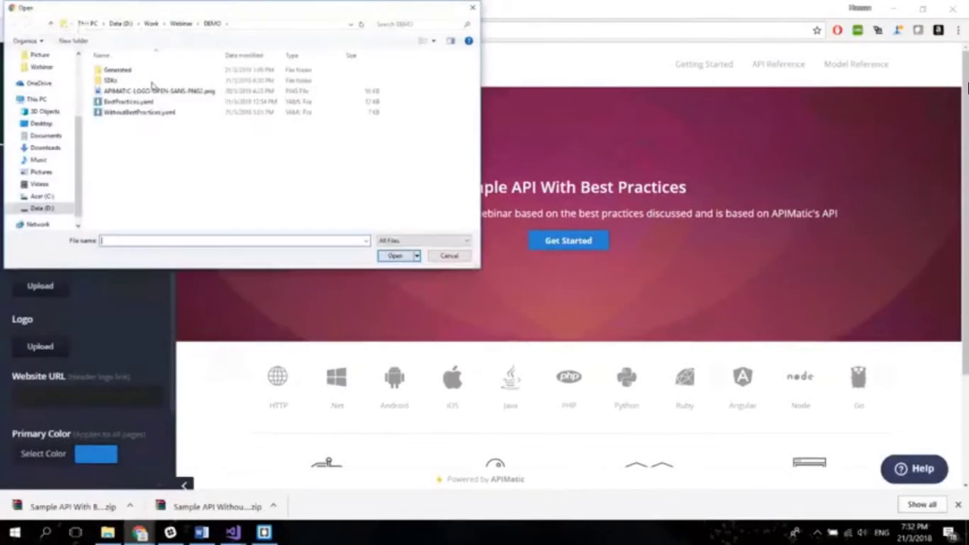
{"action": "double_click", "coordinate": [132, 91]}
{"action": "left_click", "coordinate": [48, 68]}
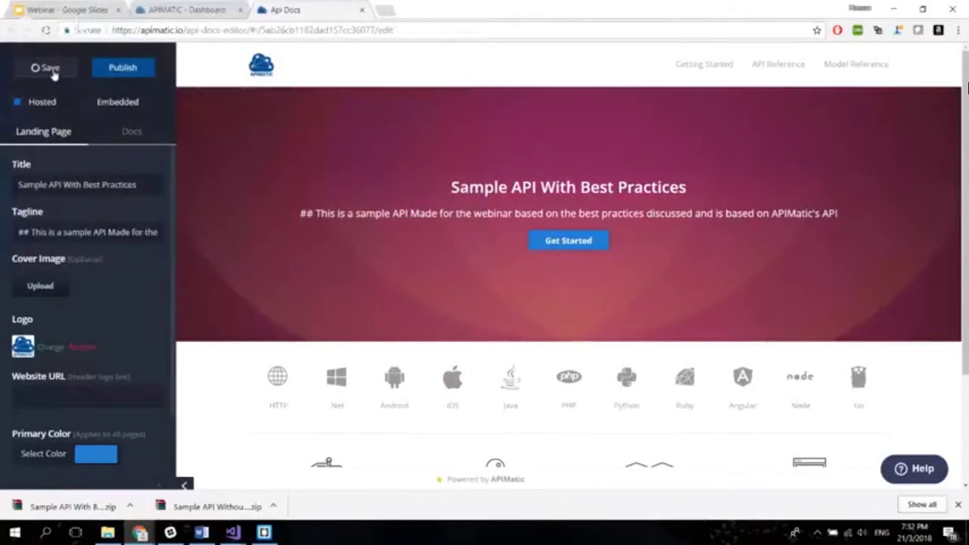
Publish the portal hosted on apimatic.io with the URL identifier demoGoodPractice
{"action": "left_click", "coordinate": [145, 70]}
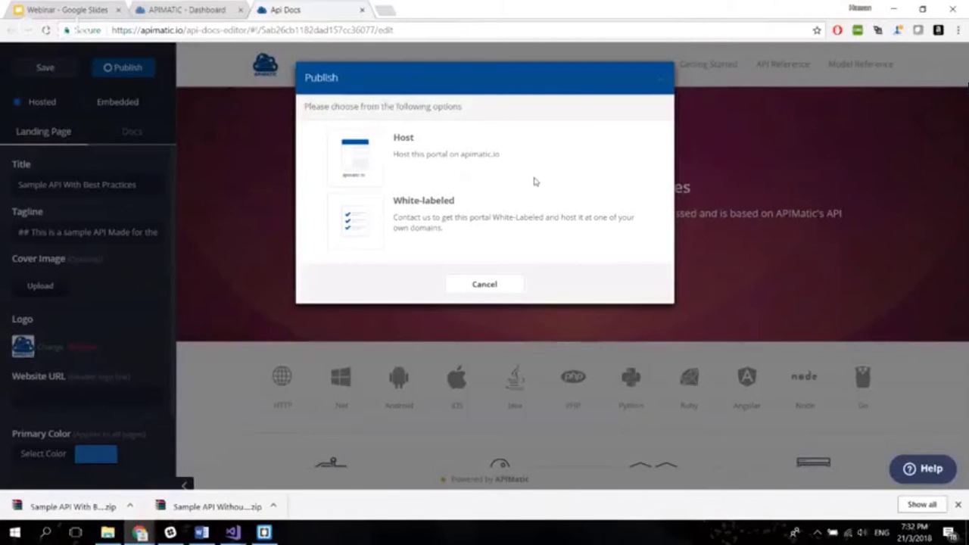
{"action": "left_click", "coordinate": [367, 157]}
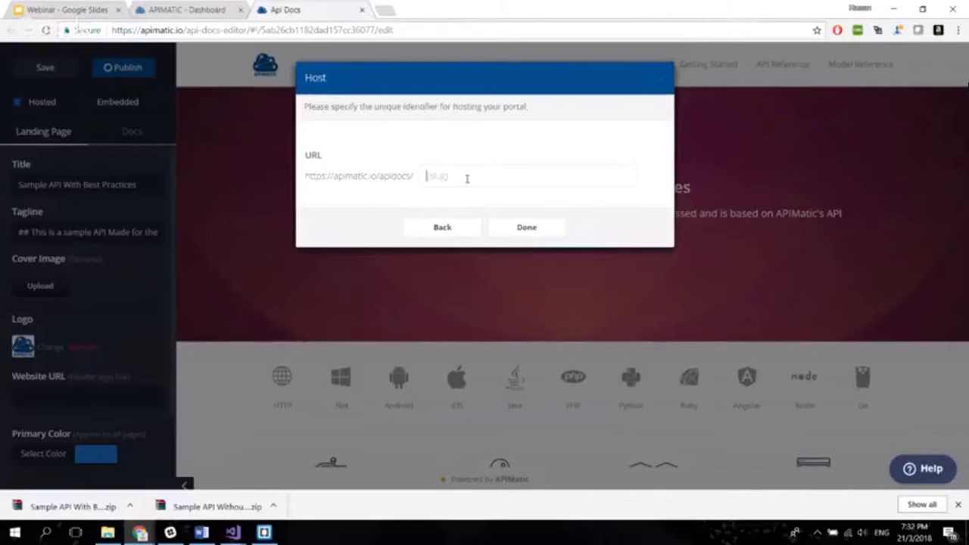
{"action": "type", "text": "demo"}
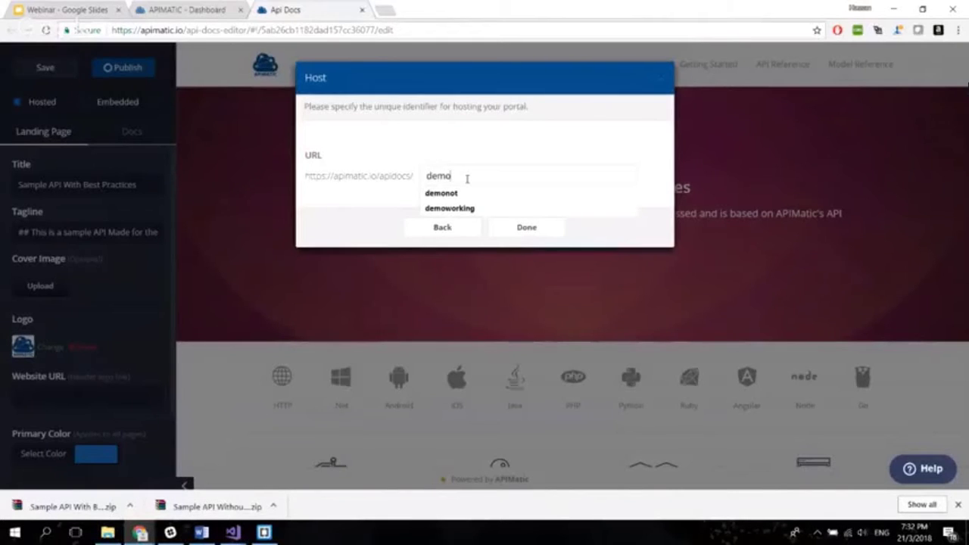
{"action": "type", "text": "GoodPra"}
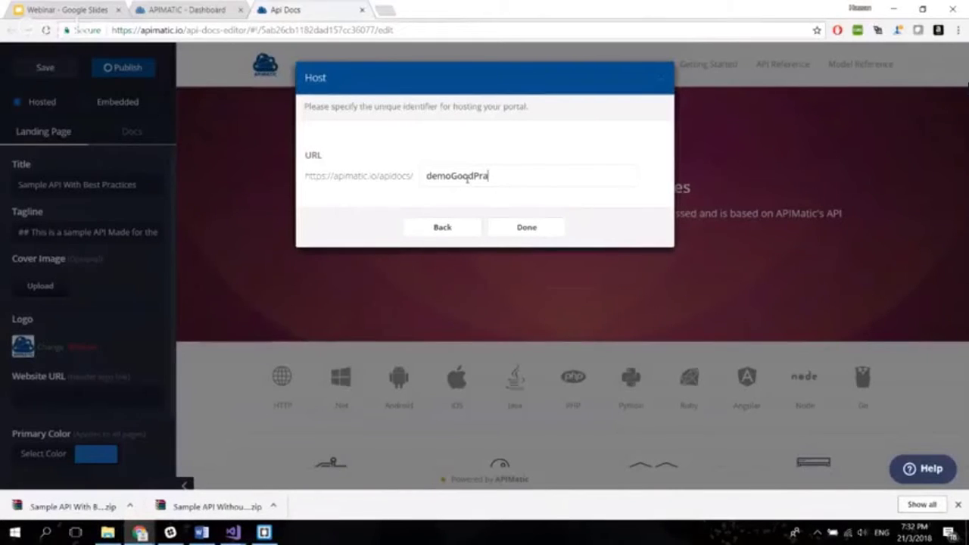
{"action": "type", "text": "ctice"}
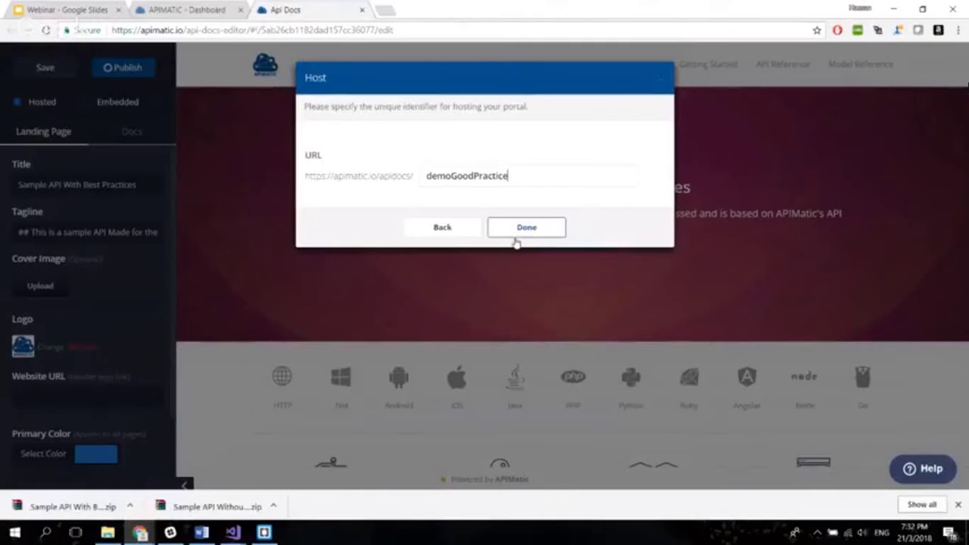
{"action": "left_click", "coordinate": [515, 241]}
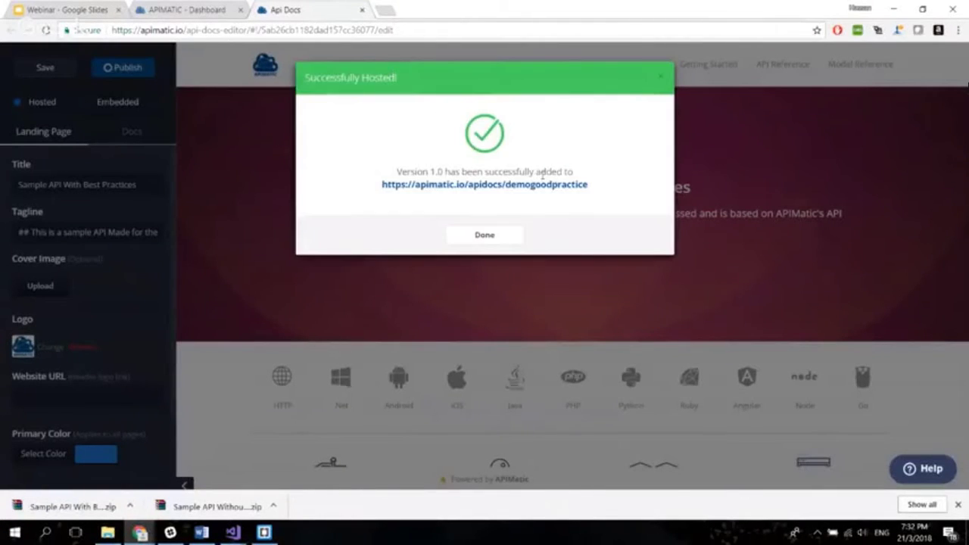
Open the hosted demogoodpractice portal, dismiss its customization banner, and close the Api Docs editor tab
{"action": "left_click", "coordinate": [533, 186]}
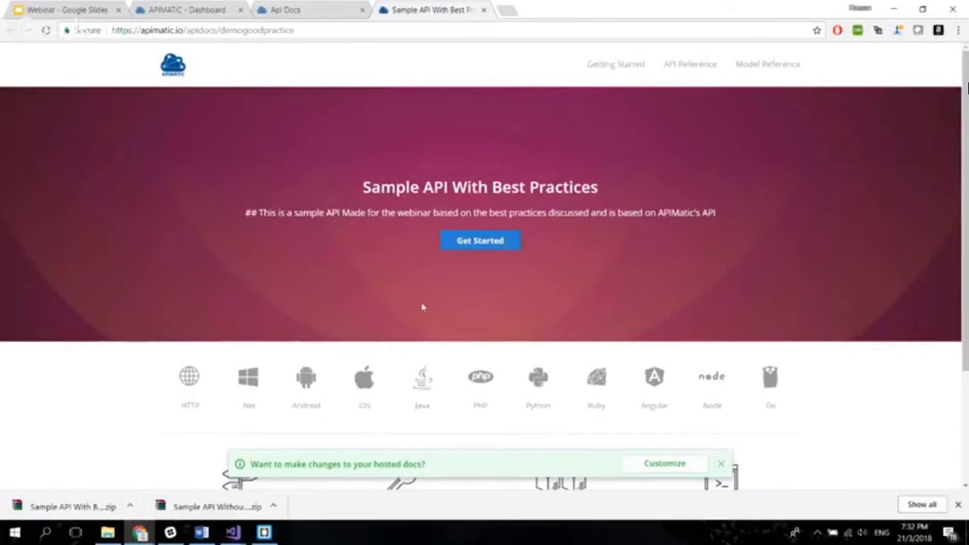
{"action": "left_click", "coordinate": [723, 464]}
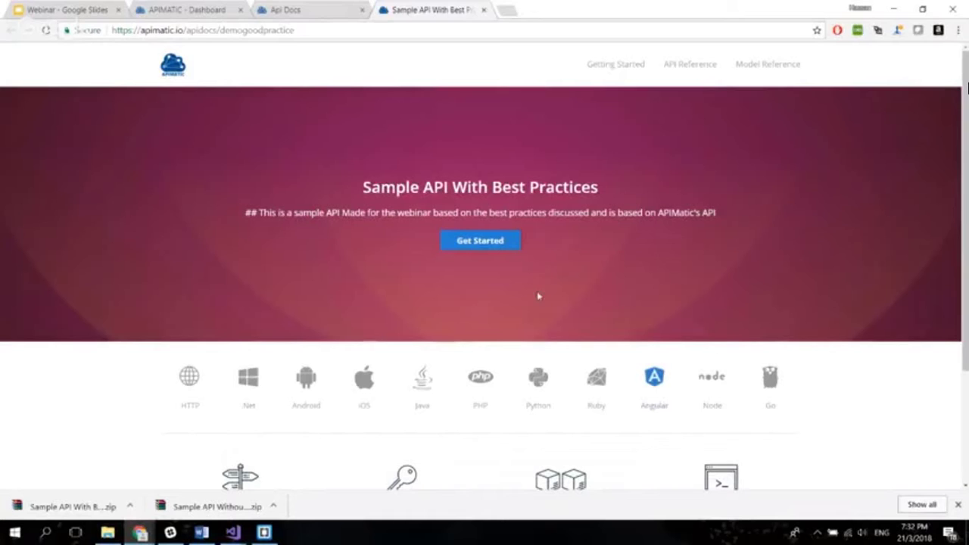
{"action": "middle_click", "coordinate": [317, 15]}
Return to the APIMATIC dashboard, dismiss the DX Kit dialog, and import WithoutBestPractices.yaml as another API
{"action": "left_click", "coordinate": [173, 13]}
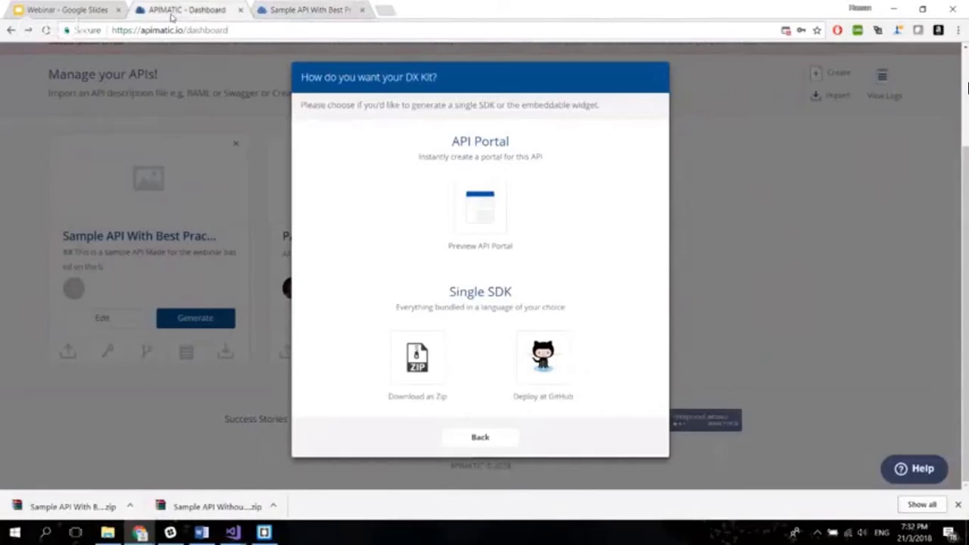
{"action": "left_click", "coordinate": [656, 79]}
{"action": "scroll", "coordinate": [610, 196], "scroll_direction": "up", "scroll_amount": 2}
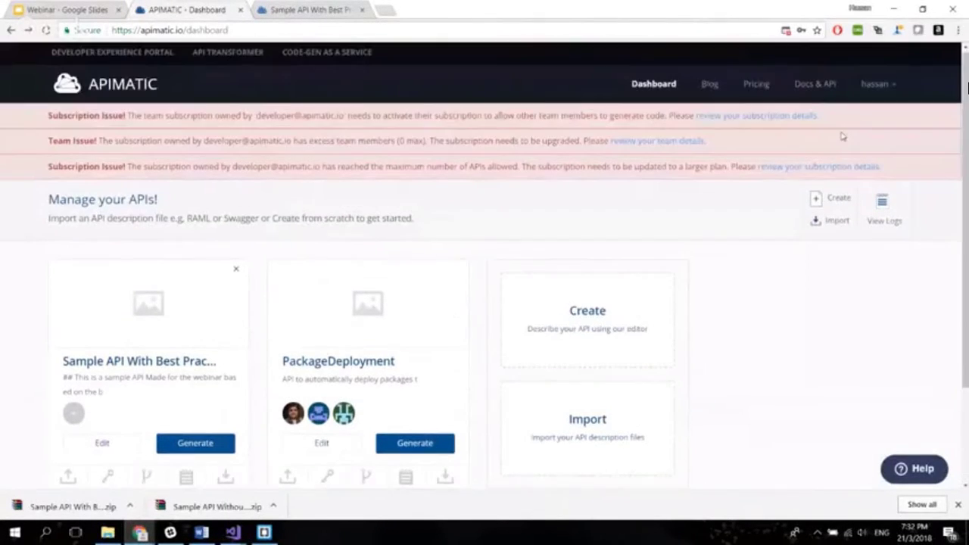
{"action": "left_click", "coordinate": [830, 224]}
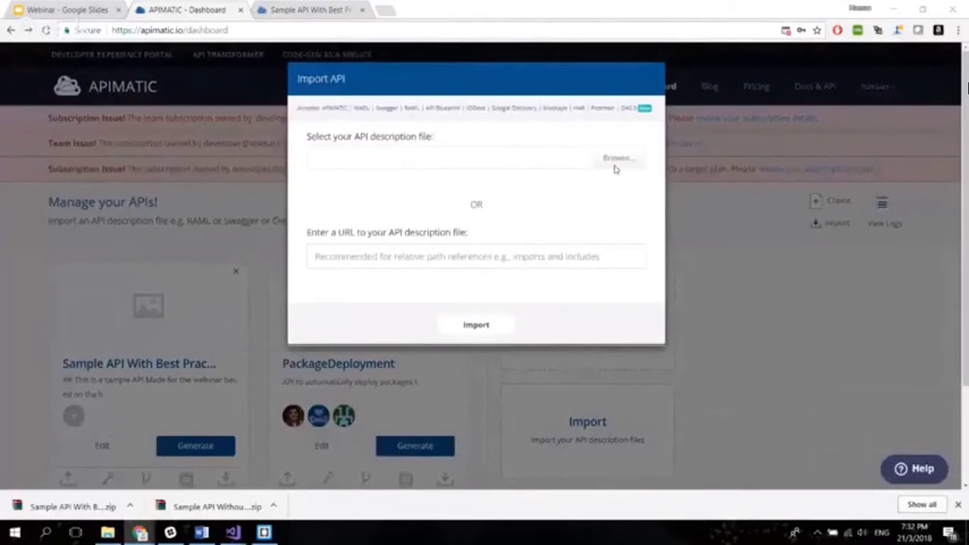
{"action": "left_click", "coordinate": [614, 160]}
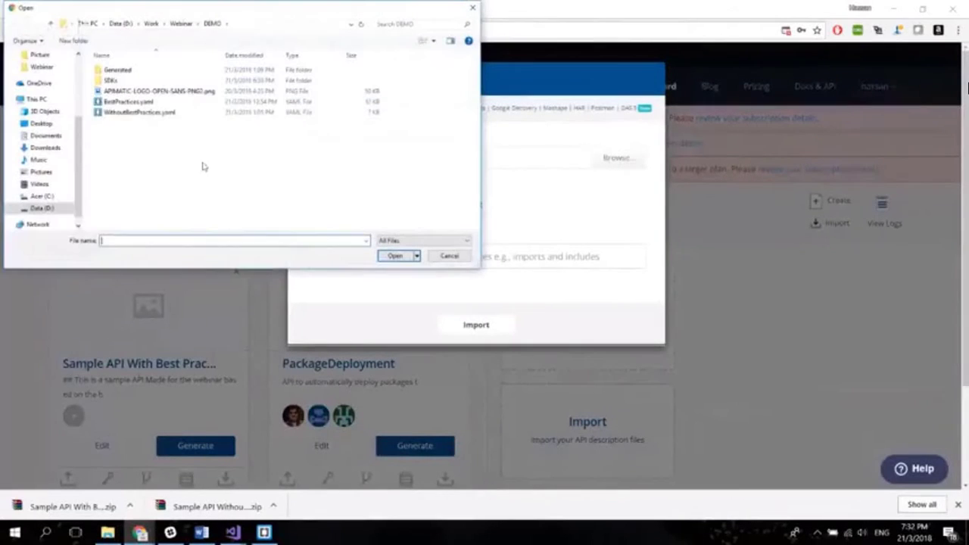
{"action": "double_click", "coordinate": [182, 118]}
{"action": "left_click", "coordinate": [476, 325]}
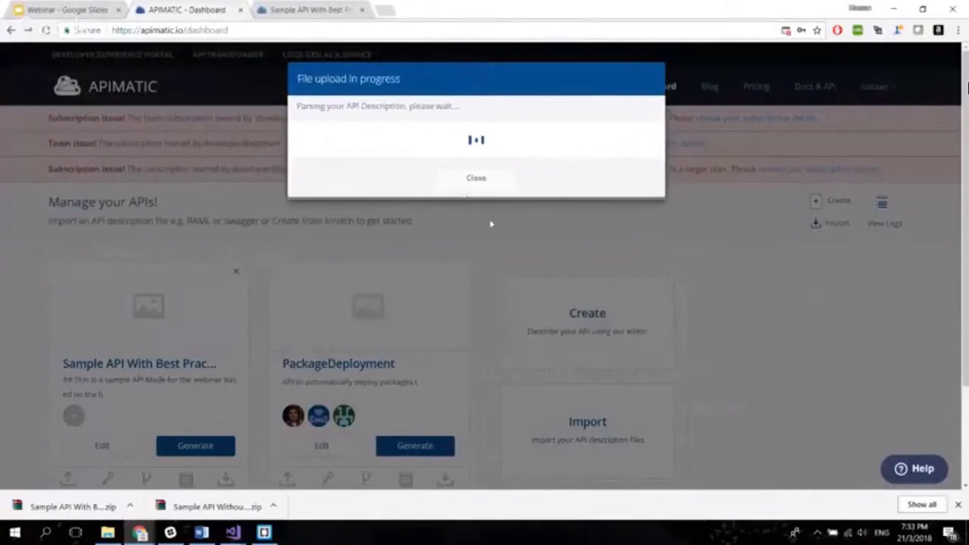
Close the upload progress dialog and generate an API portal preview for version 1.0 of Sample API Without Best Practices
{"action": "left_click", "coordinate": [430, 194]}
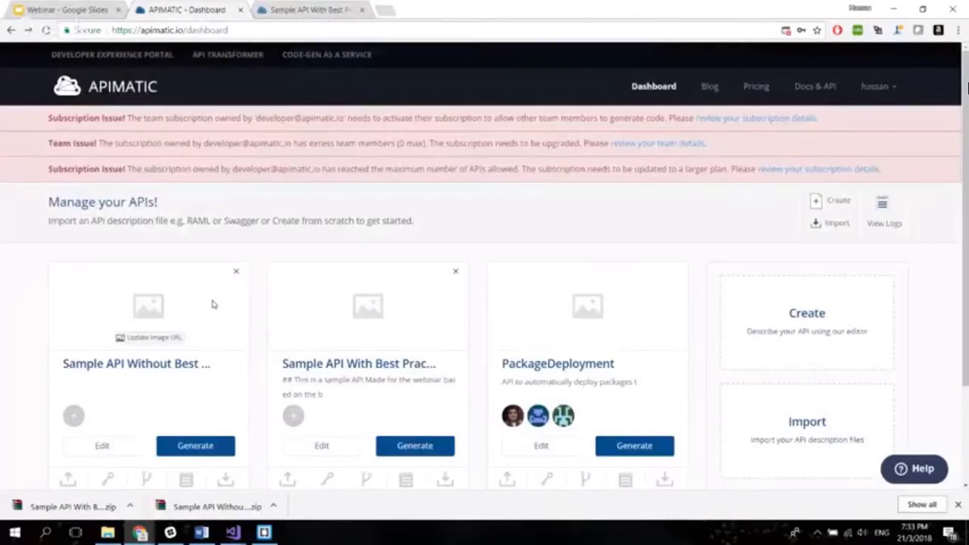
{"action": "scroll", "coordinate": [213, 303], "scroll_direction": "down", "scroll_amount": 3}
{"action": "left_click", "coordinate": [196, 319]}
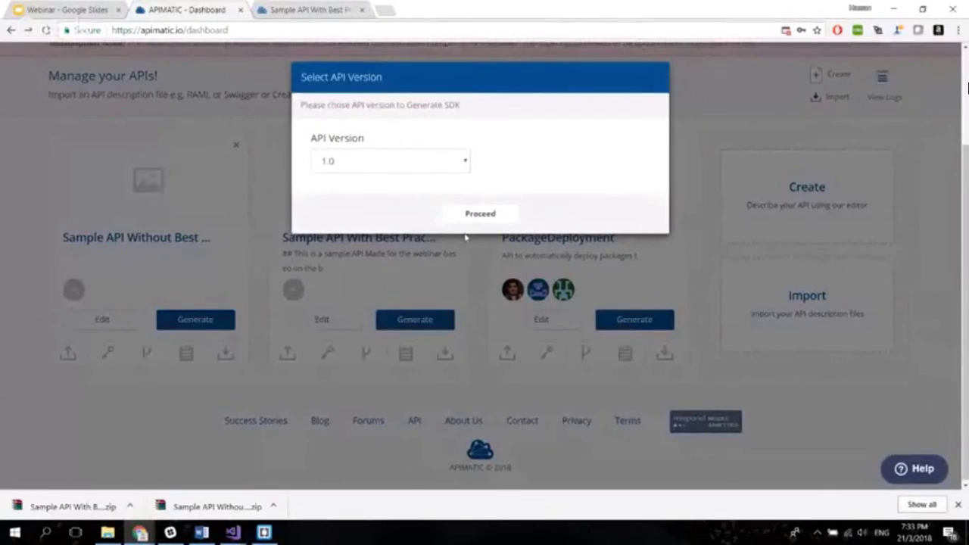
{"action": "left_click", "coordinate": [473, 216]}
{"action": "left_click", "coordinate": [470, 181]}
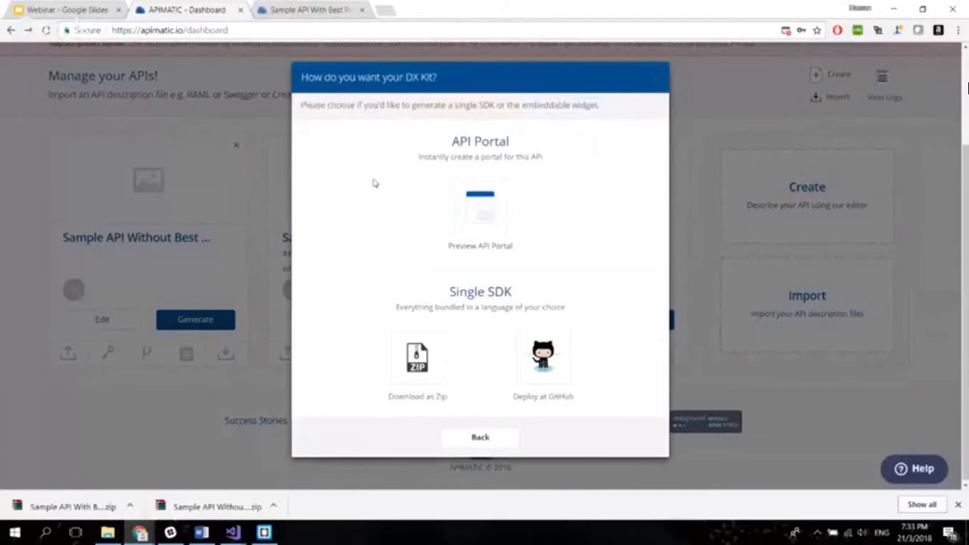
{"action": "left_click", "coordinate": [473, 219]}
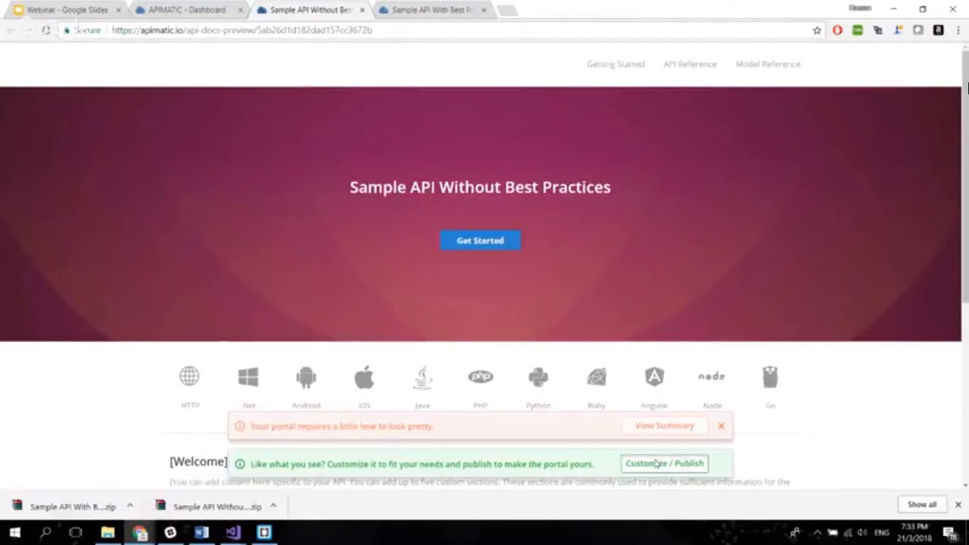
Open the portal for customization, upload APIMATIC-LOGO-OPEN-SANS-PNG2.png as its logo, and save
{"action": "left_click", "coordinate": [655, 463]}
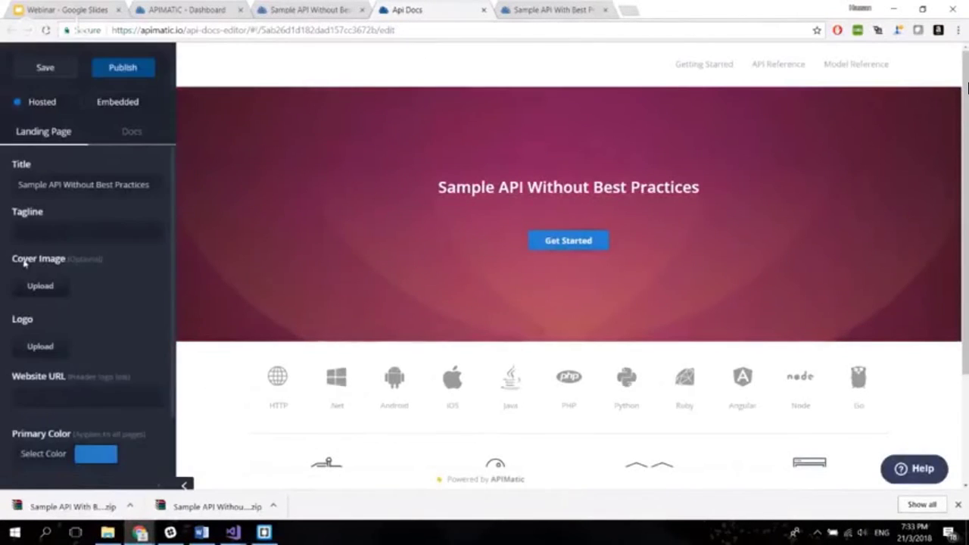
{"action": "left_click", "coordinate": [37, 344]}
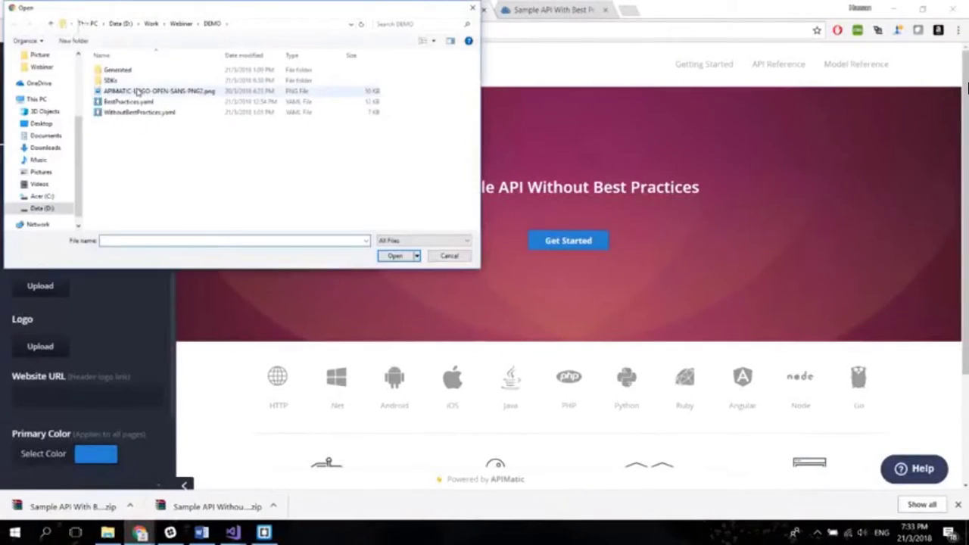
{"action": "double_click", "coordinate": [137, 91]}
{"action": "left_click", "coordinate": [47, 69]}
Publish the portal without best practices, hosted on apimatic.io with the URL identifier demoNotGoodPractice
{"action": "left_click", "coordinate": [126, 76]}
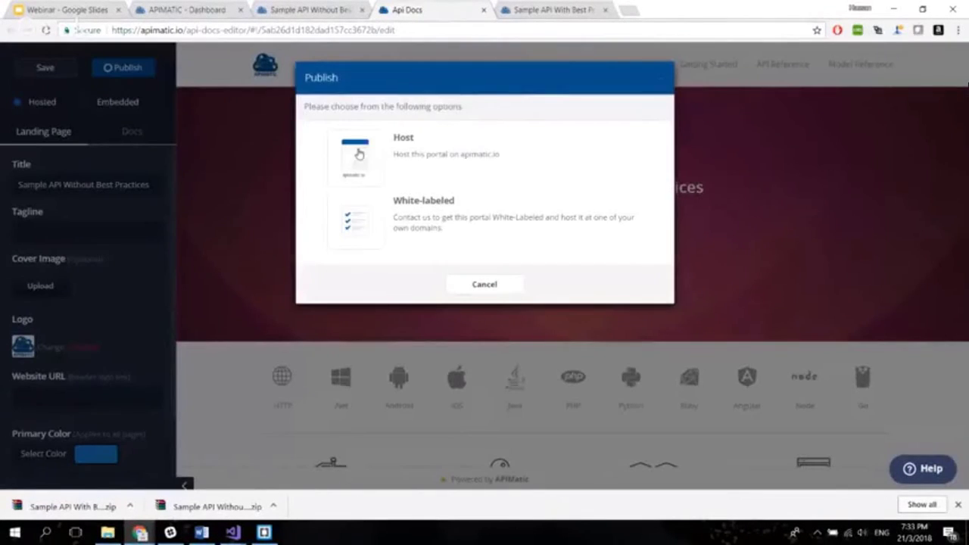
{"action": "left_click", "coordinate": [358, 154]}
{"action": "type", "text": "dem"}
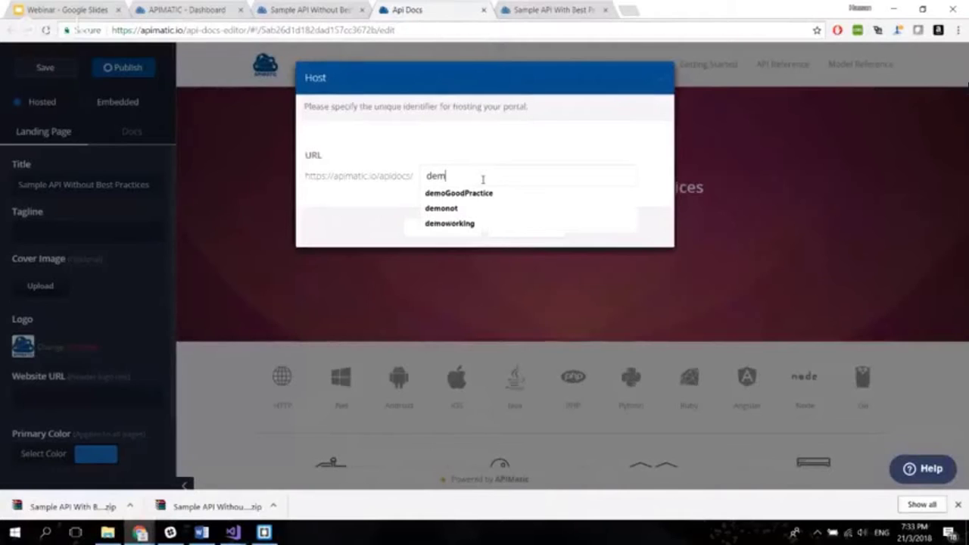
{"action": "type", "text": "oNot"}
{"action": "key", "text": "BackSpace"}
{"action": "key", "text": "BackSpace"}
{"action": "key", "text": "BackSpace"}
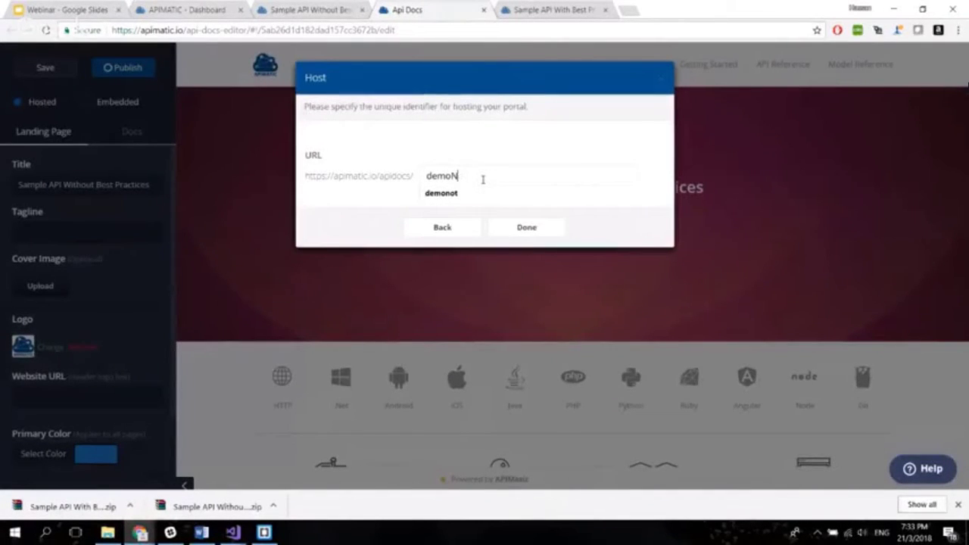
{"action": "type", "text": "N"}
{"action": "left_click", "coordinate": [526, 227]}
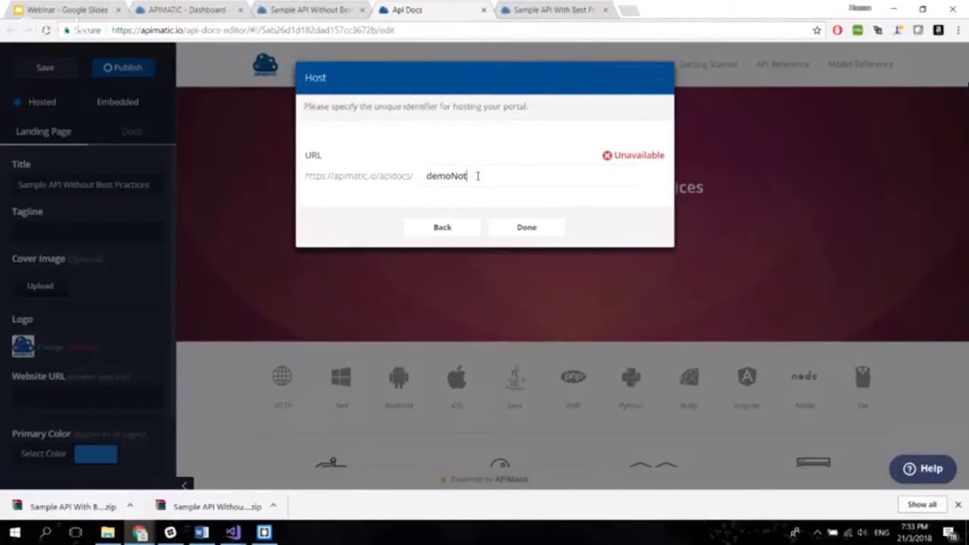
{"action": "type", "text": "otGoodPrac"}
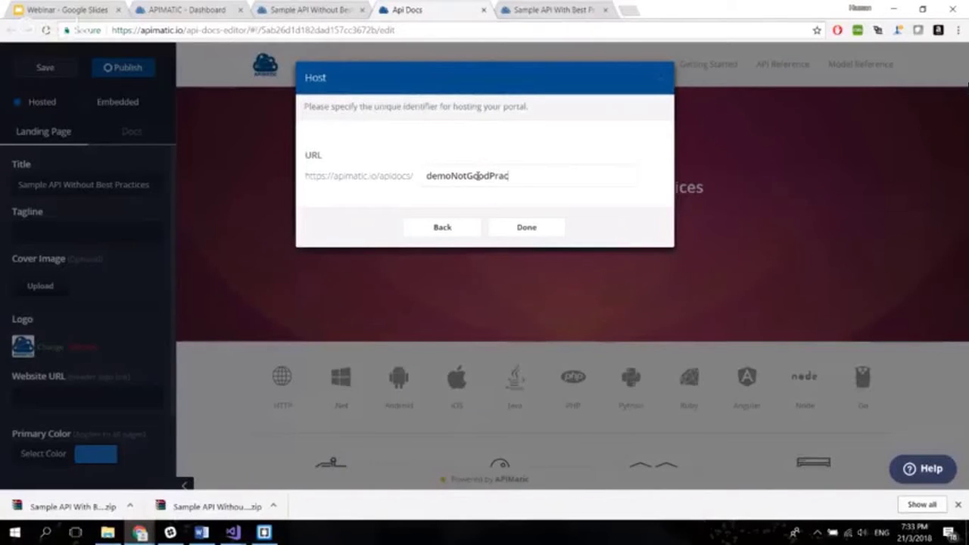
{"action": "type", "text": "tice"}
{"action": "left_click", "coordinate": [526, 228]}
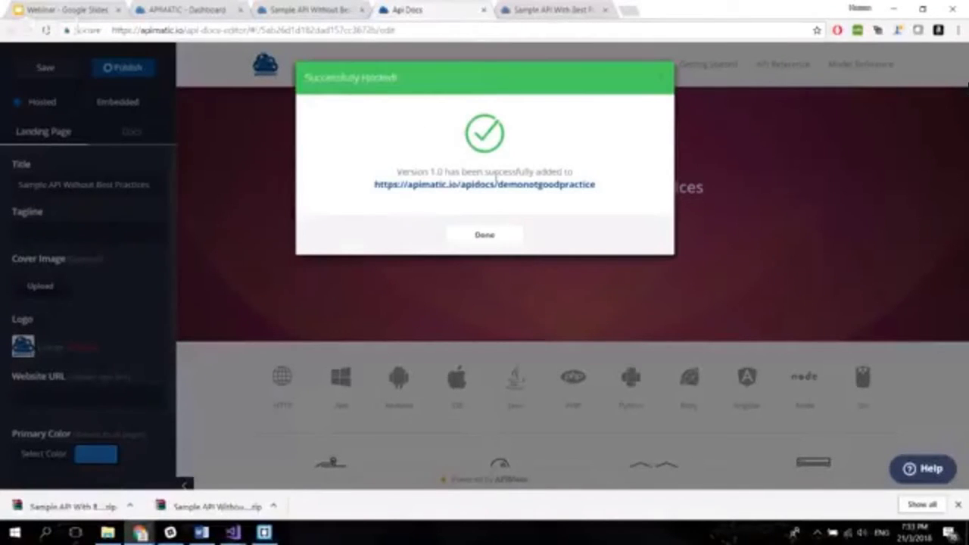
Open the hosted demonotgoodpractice portal and close the Api Docs editor and portal preview tabs
{"action": "left_click", "coordinate": [479, 184]}
{"action": "middle_click", "coordinate": [441, 15]}
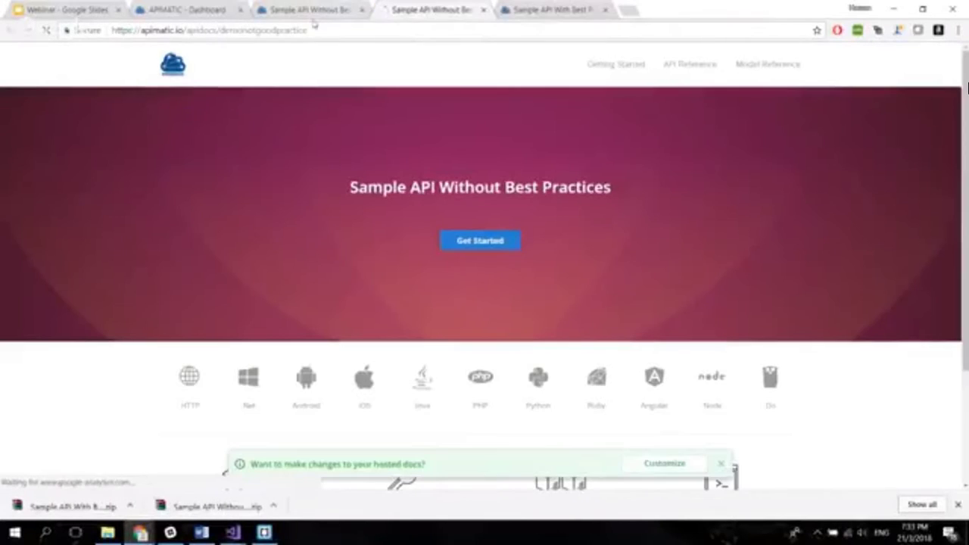
{"action": "left_click", "coordinate": [305, 14]}
{"action": "middle_click", "coordinate": [308, 16]}
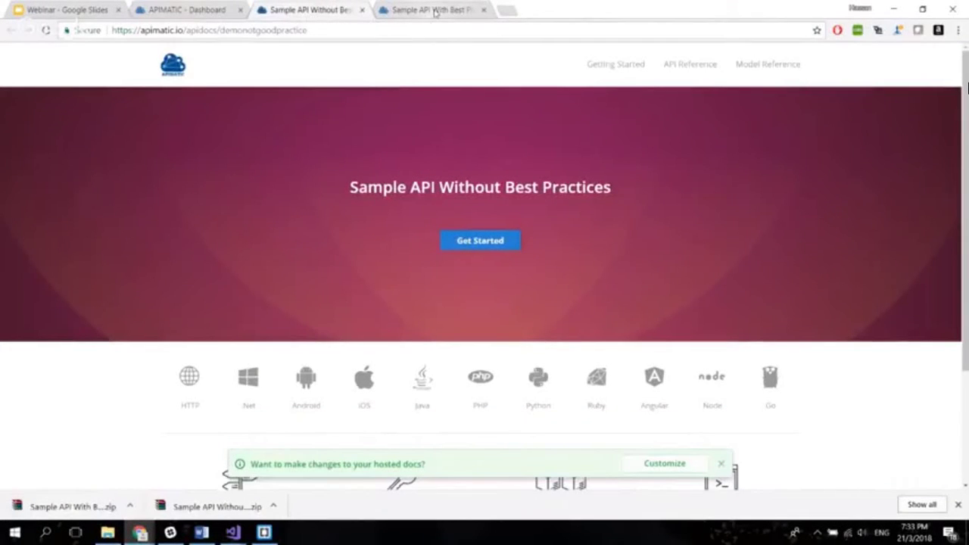
Compare the landing pages of both hosted portals, highlighting the API description on the best-practices one
{"action": "scroll", "coordinate": [338, 177], "scroll_direction": "down", "scroll_amount": 2}
{"action": "scroll", "coordinate": [338, 177], "scroll_direction": "up", "scroll_amount": 2}
{"action": "left_click", "coordinate": [425, 16]}
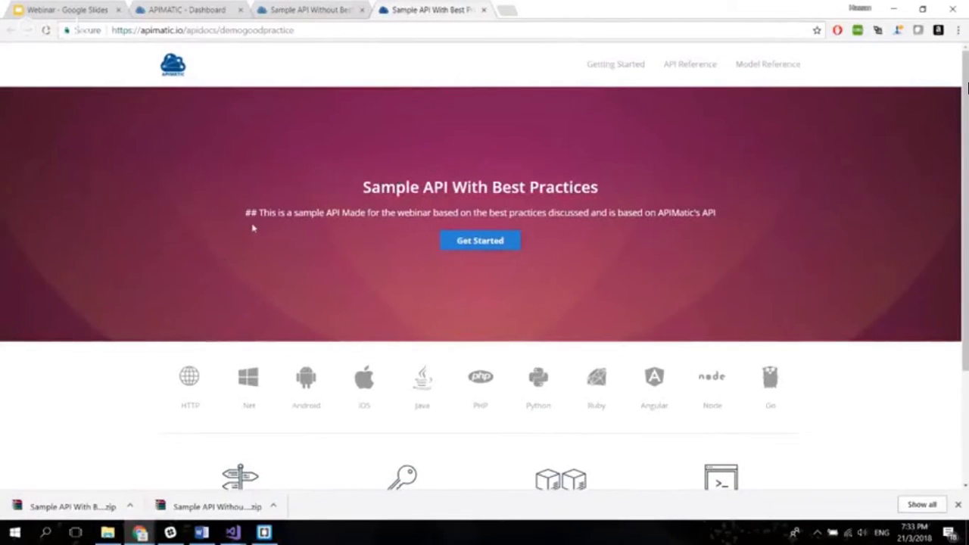
{"action": "left_click_drag", "start_coordinate": [258, 213], "coordinate": [755, 245]}
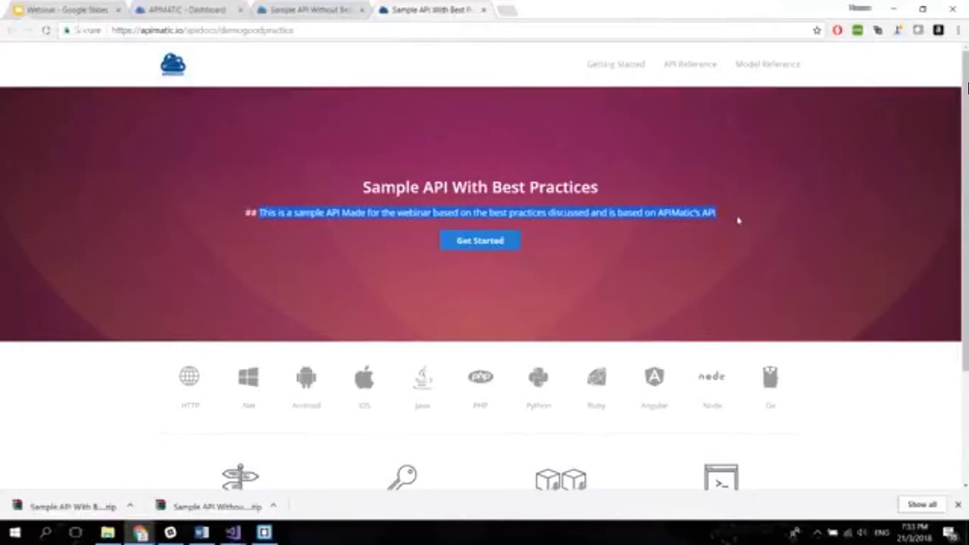
{"action": "left_click", "coordinate": [314, 13]}
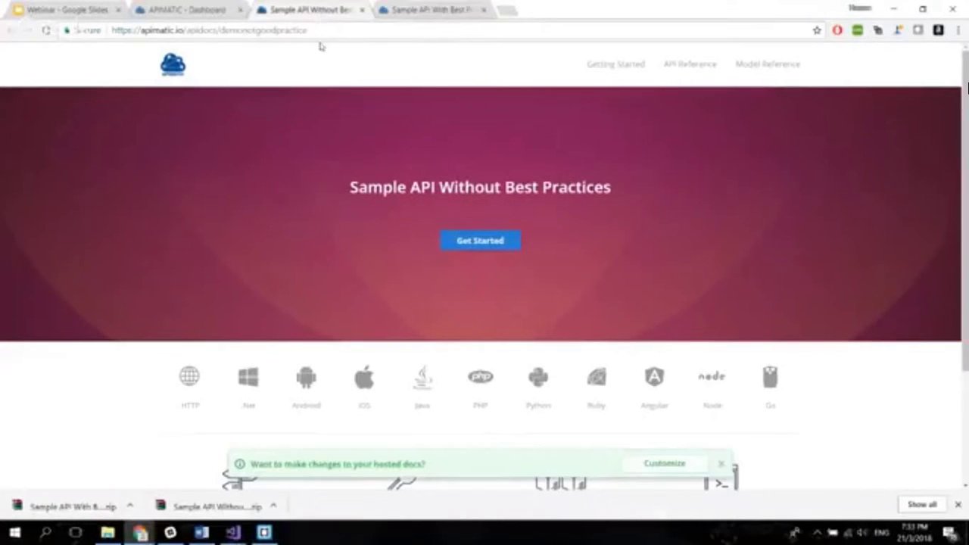
Open the getting-started docs in both portals, dismiss the best-practices portal's customization banner, and review its .Net build and usage instructions
{"action": "left_click", "coordinate": [480, 240]}
{"action": "key", "text": "ctrl+Tab"}
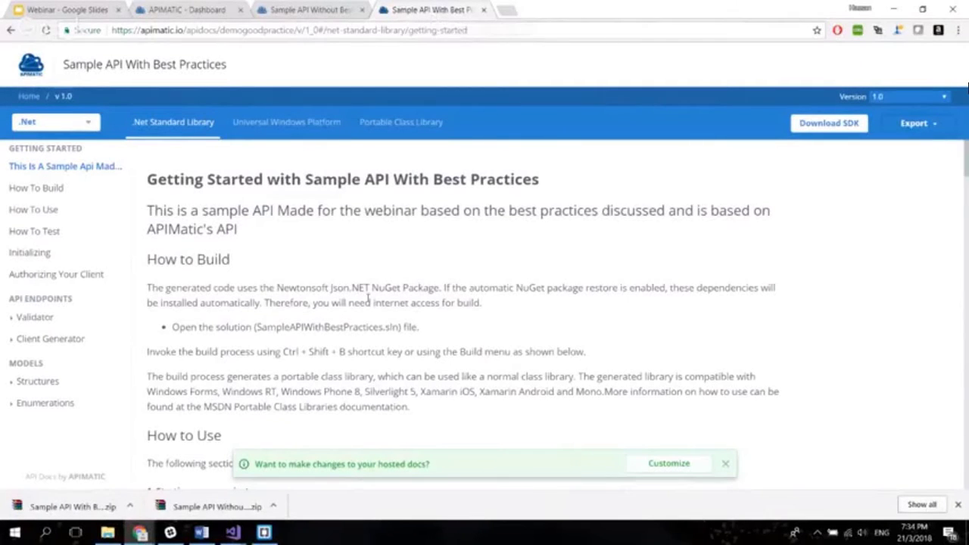
{"action": "left_click", "coordinate": [725, 464]}
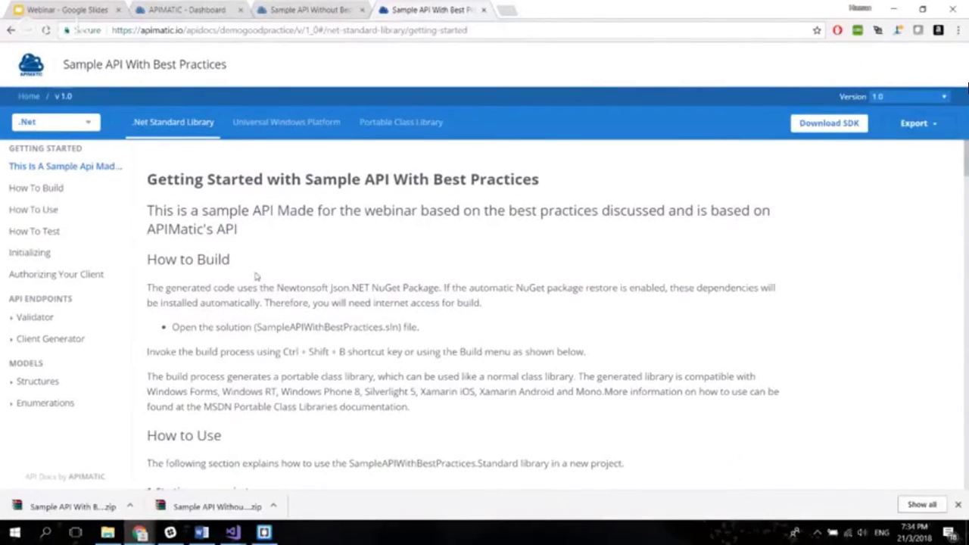
{"action": "scroll", "coordinate": [481, 249], "scroll_direction": "down", "scroll_amount": 3}
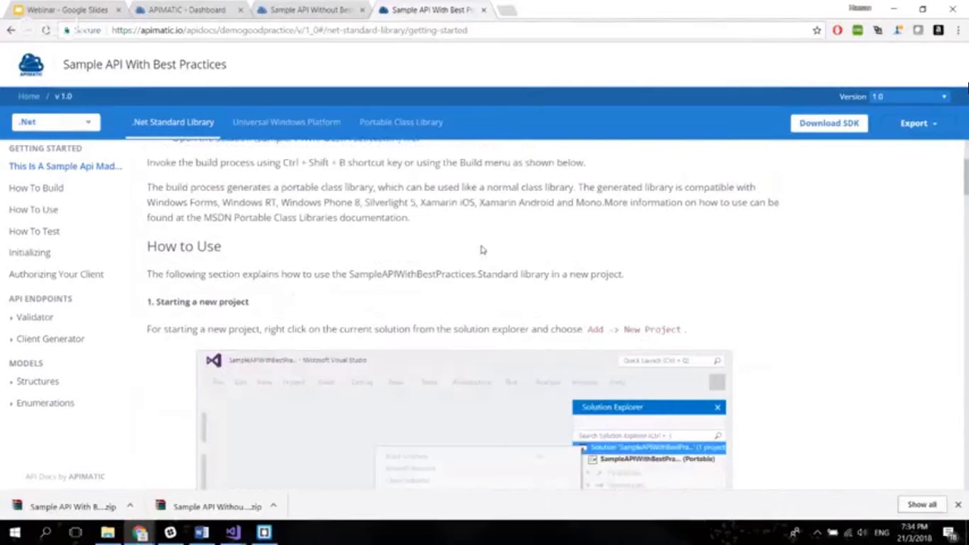
{"action": "scroll", "coordinate": [454, 243], "scroll_direction": "down", "scroll_amount": 1}
{"action": "scroll", "coordinate": [282, 224], "scroll_direction": "up", "scroll_amount": 4}
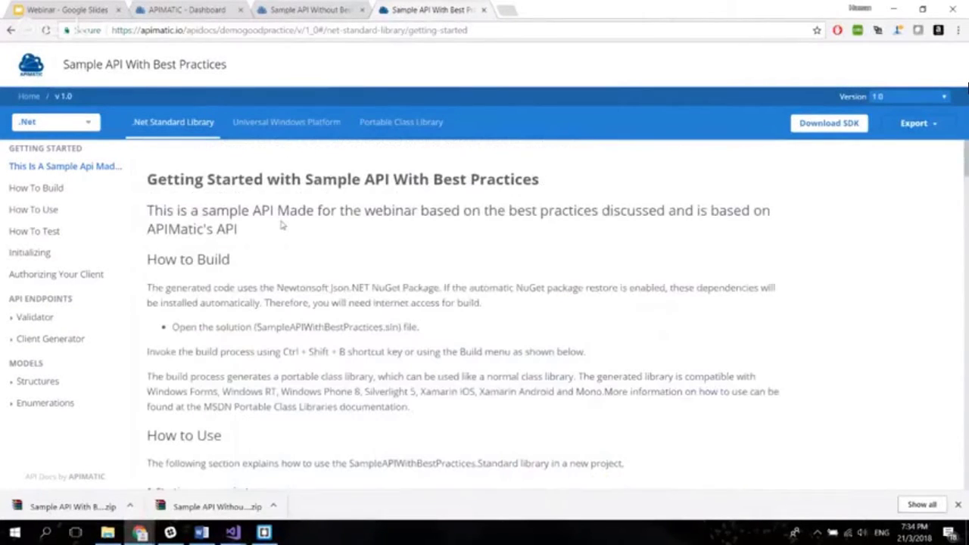
{"action": "scroll", "coordinate": [339, 210], "scroll_direction": "down", "scroll_amount": 10}
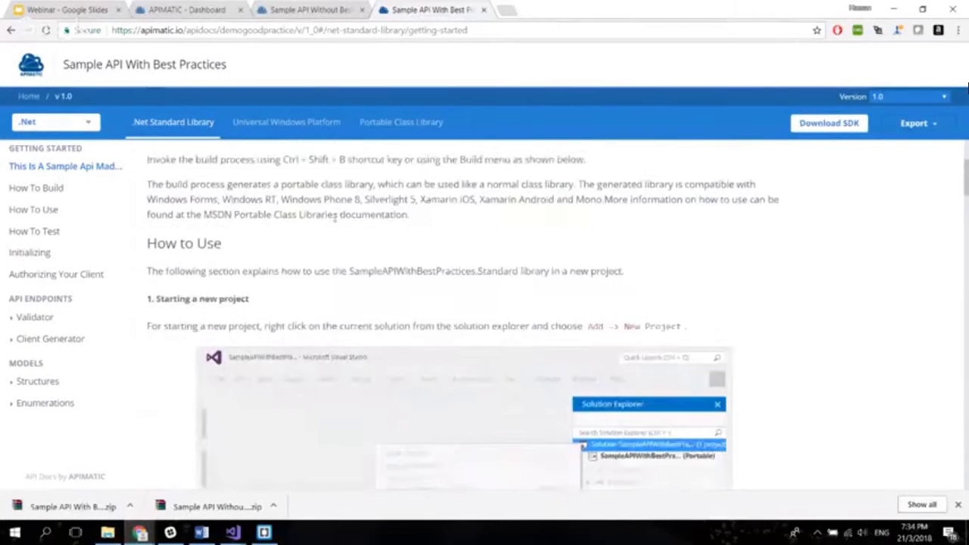
{"action": "scroll", "coordinate": [337, 222], "scroll_direction": "down", "scroll_amount": 4}
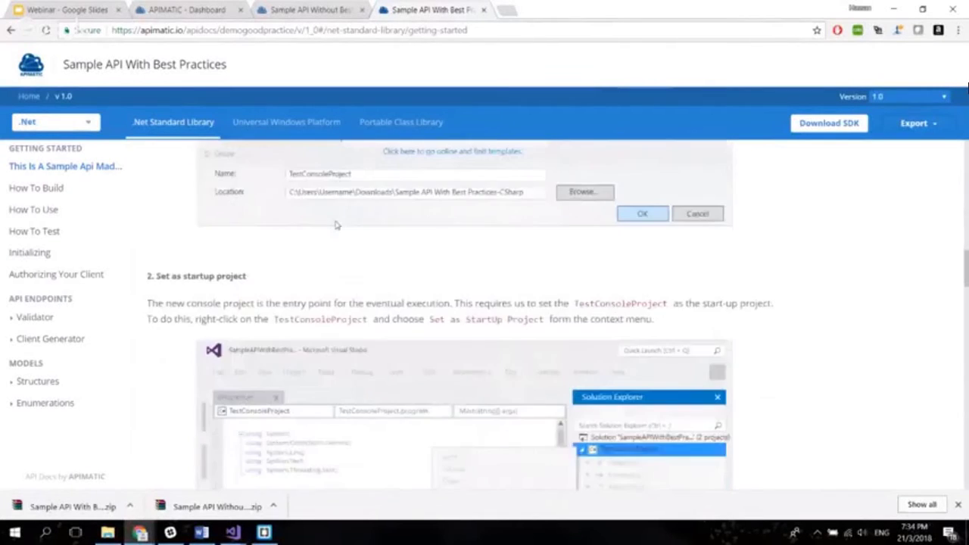
{"action": "scroll", "coordinate": [336, 222], "scroll_direction": "up", "scroll_amount": 5}
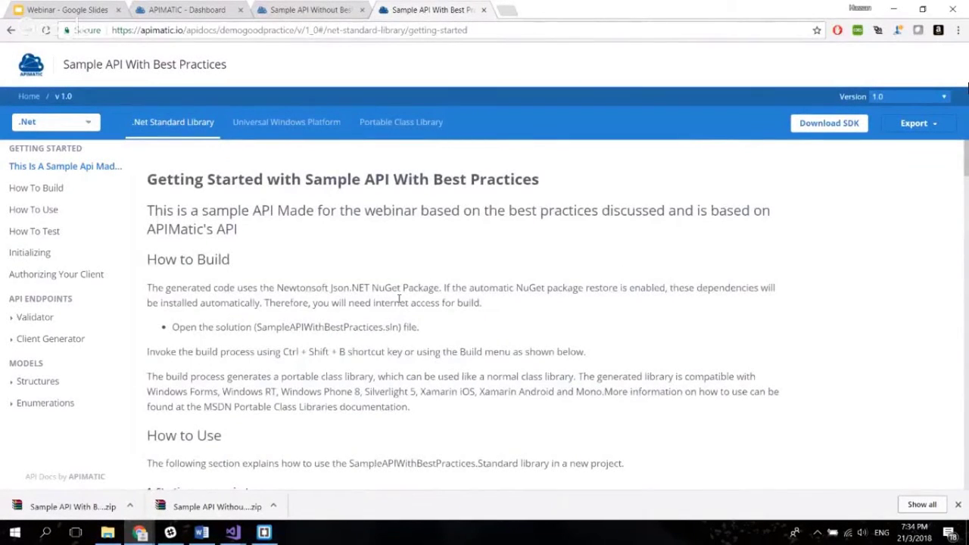
Open the Validator's Validate Get2 endpoint page in the best-practices portal, and the same page in the portal without best practices
{"action": "left_click", "coordinate": [35, 318]}
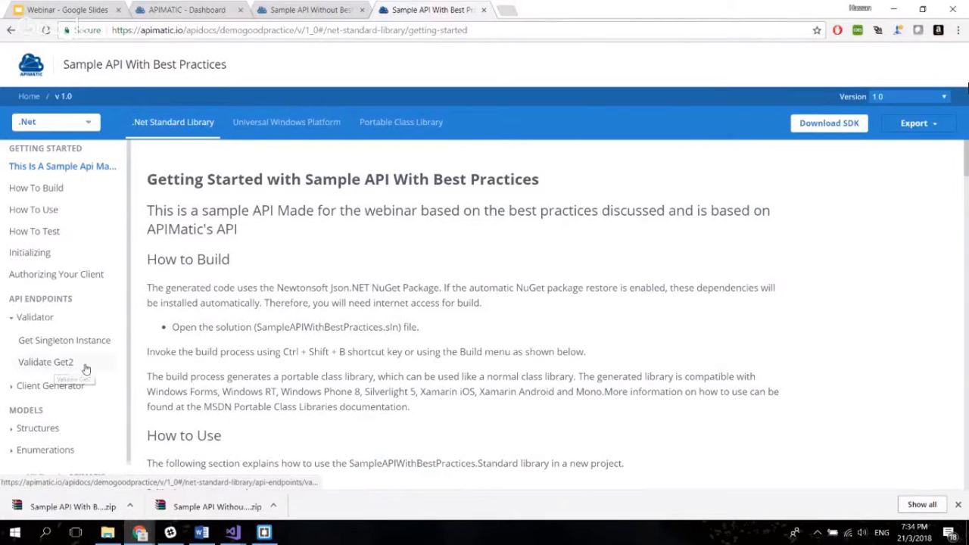
{"action": "left_click", "coordinate": [58, 363]}
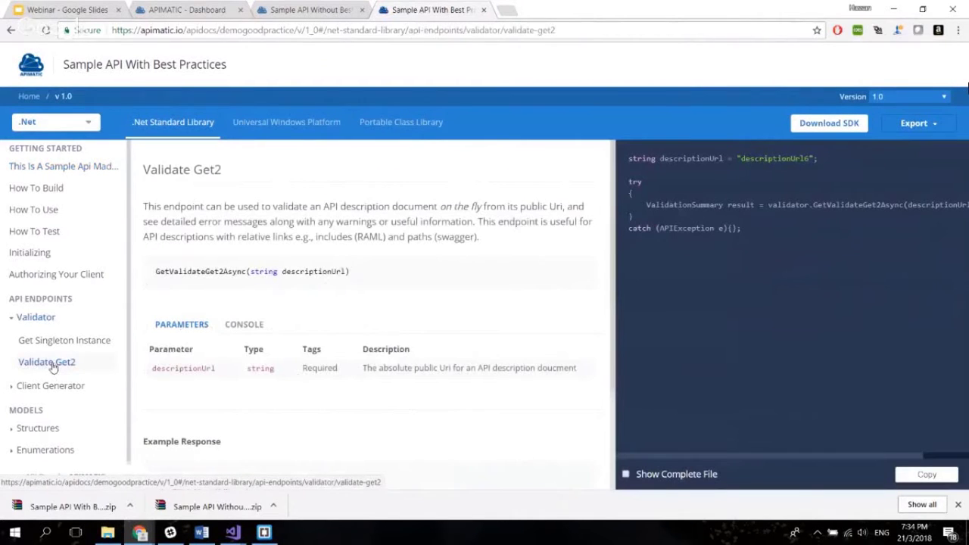
{"action": "left_click", "coordinate": [313, 10]}
{"action": "left_click", "coordinate": [42, 296]}
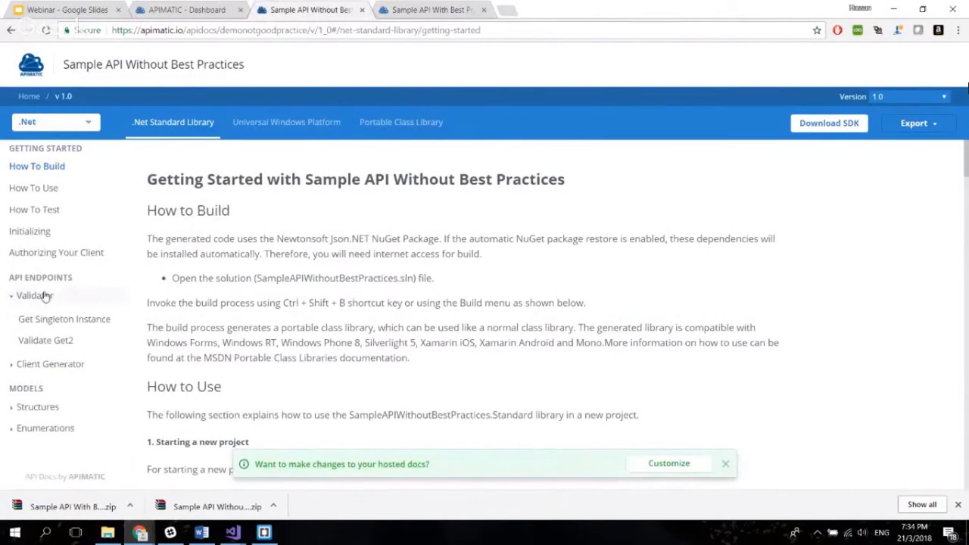
{"action": "left_click", "coordinate": [67, 345]}
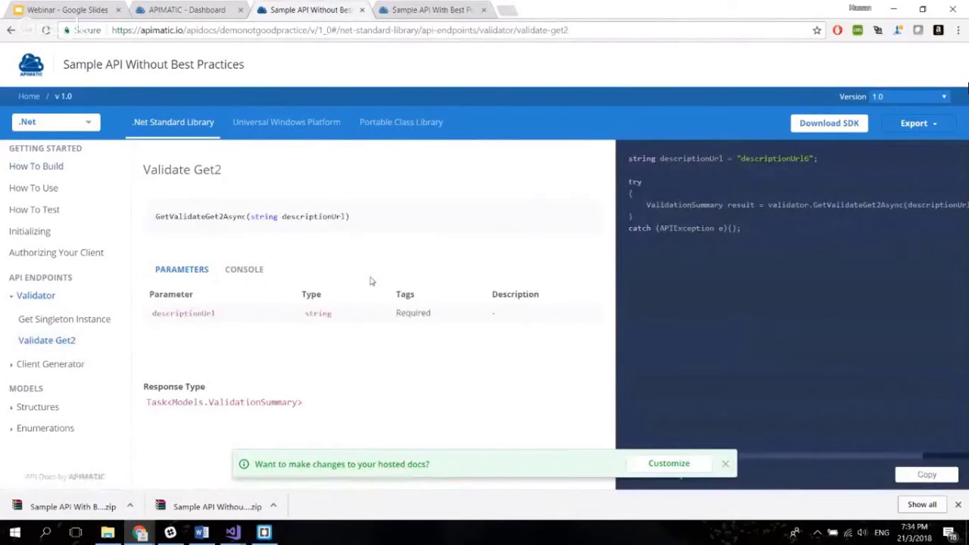
Highlight parts of the API title, the Validate Get2 heading and the GetValidateGet2Async method signature
{"action": "left_click_drag", "start_coordinate": [127, 63], "coordinate": [31, 65]}
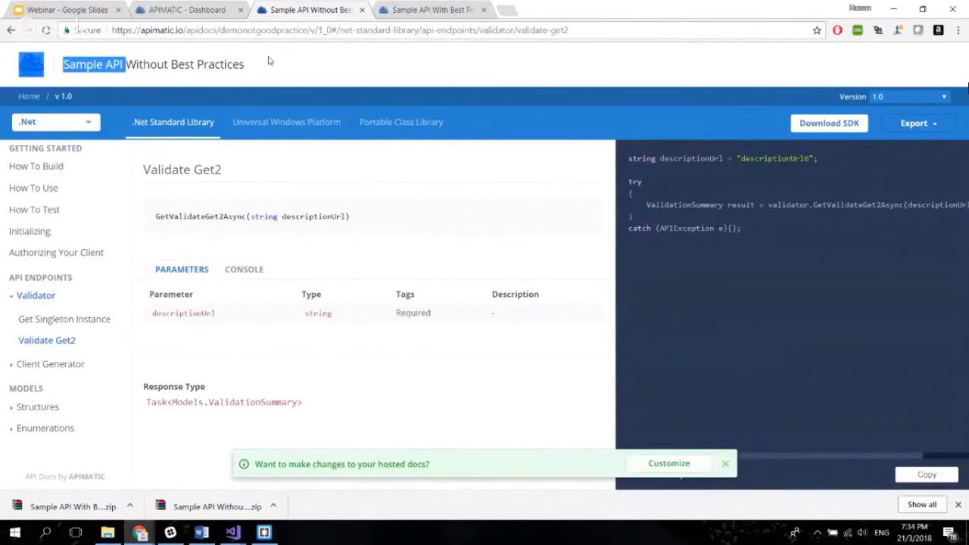
{"action": "left_click_drag", "start_coordinate": [245, 63], "coordinate": [246, 79]}
{"action": "left_click", "coordinate": [169, 198]}
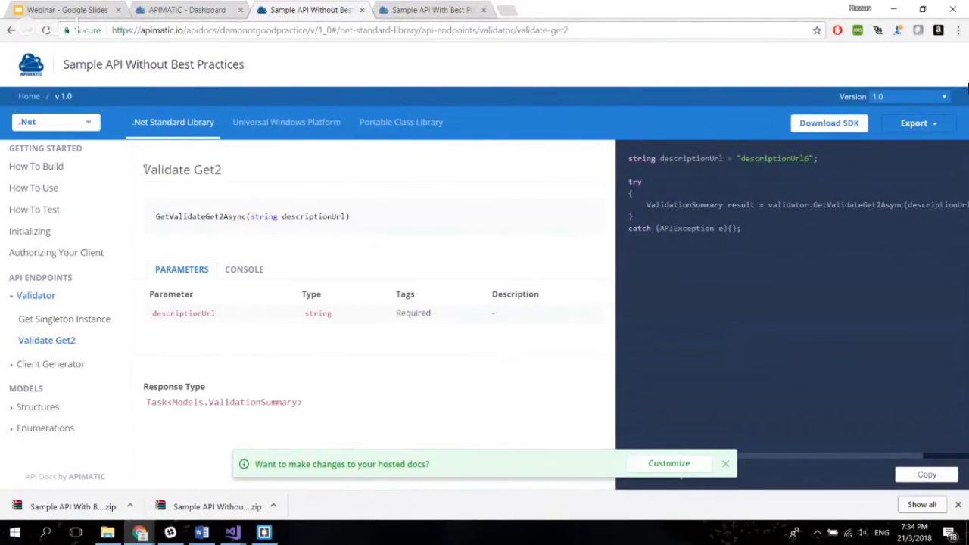
{"action": "left_click_drag", "start_coordinate": [144, 168], "coordinate": [288, 177]}
{"action": "left_click", "coordinate": [172, 221]}
{"action": "left_click_drag", "start_coordinate": [156, 217], "coordinate": [401, 220]}
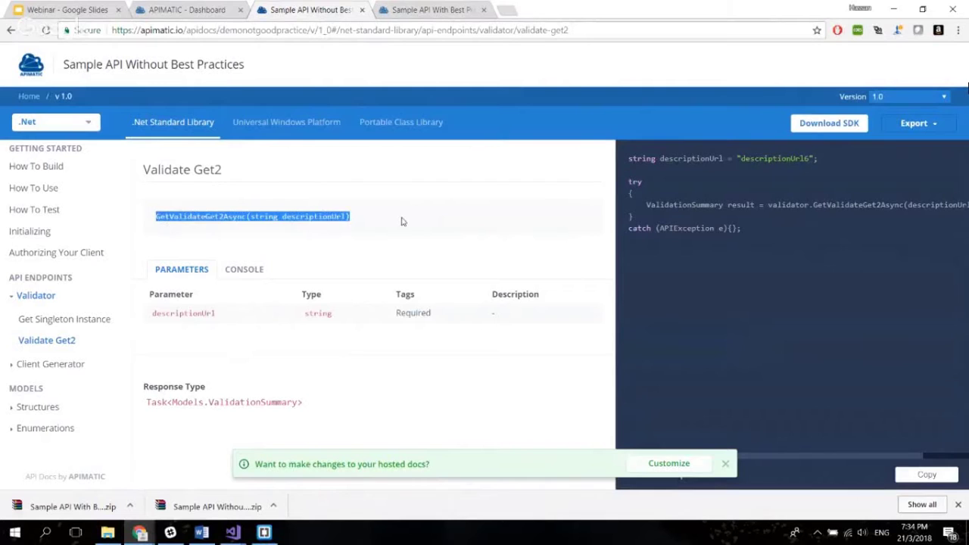
Examine the descriptionUrl parameter's name, type and description and the endpoint's response type by highlighting each
{"action": "left_click_drag", "start_coordinate": [155, 313], "coordinate": [303, 315]}
{"action": "double_click", "coordinate": [322, 312]}
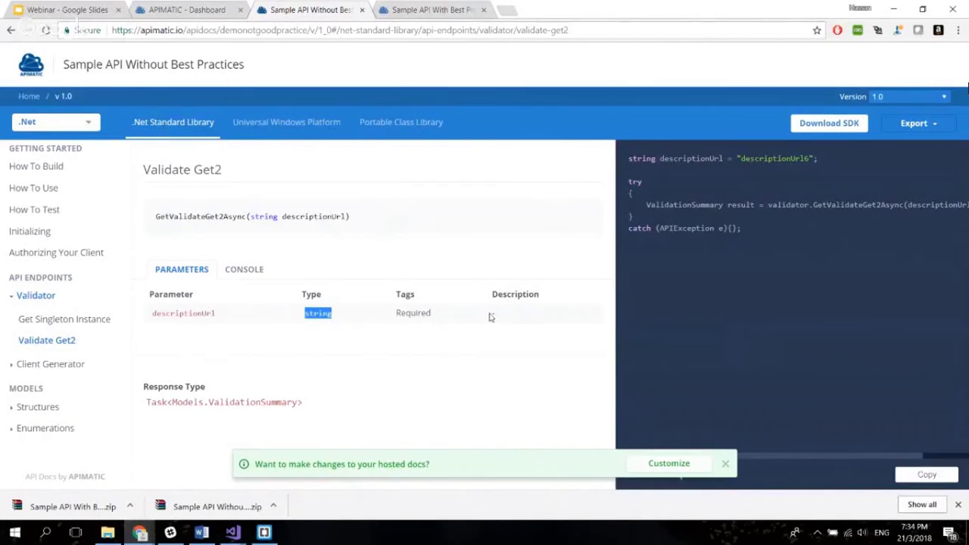
{"action": "left_click_drag", "start_coordinate": [490, 316], "coordinate": [515, 321]}
{"action": "double_click", "coordinate": [182, 312]}
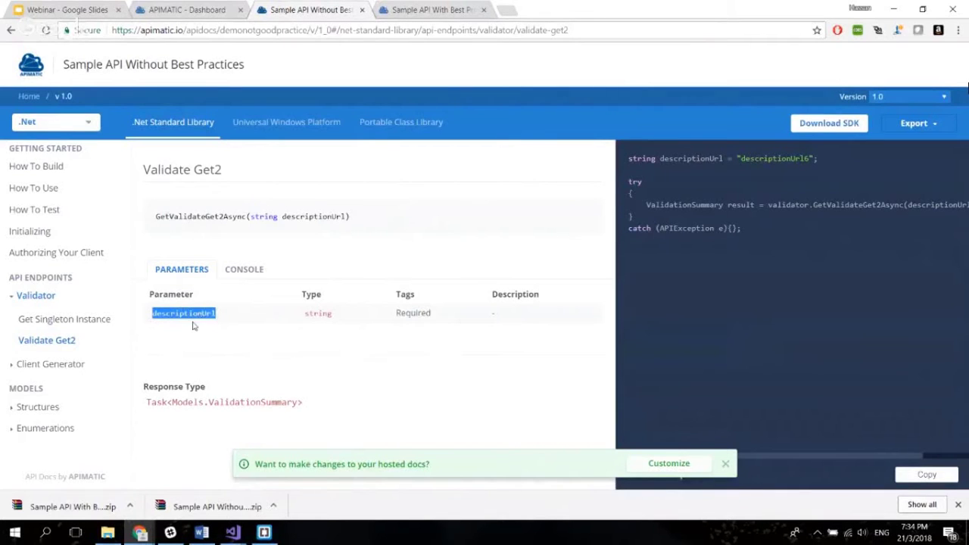
{"action": "left_click", "coordinate": [148, 403]}
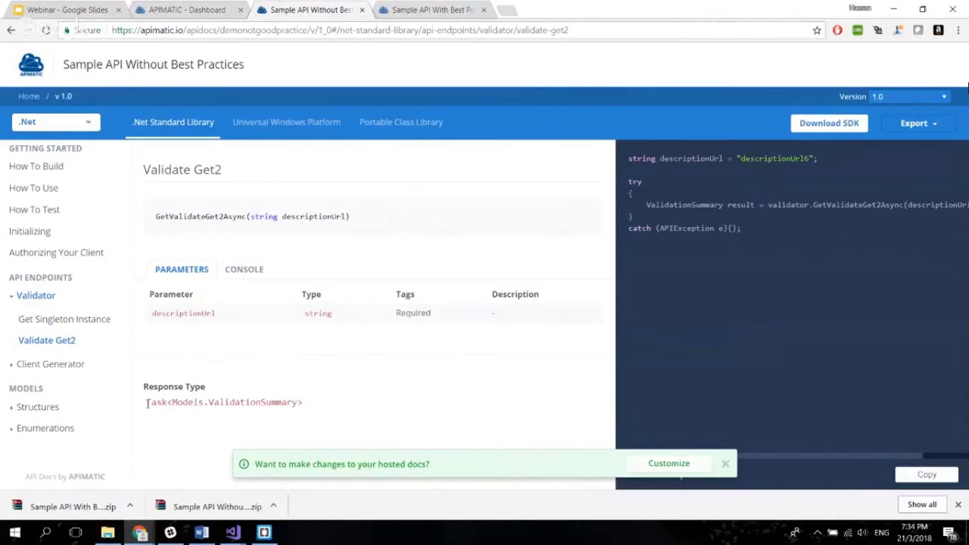
{"action": "left_click_drag", "start_coordinate": [148, 403], "coordinate": [312, 401]}
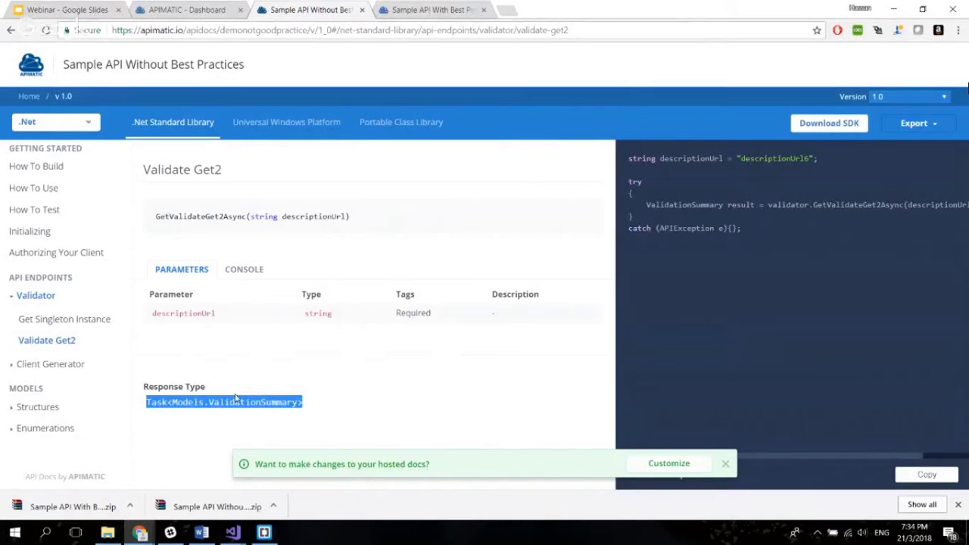
Highlight the Models and ValidationSummary parts of the Validate Get2 response type, and clear the selection
{"action": "left_click", "coordinate": [268, 402]}
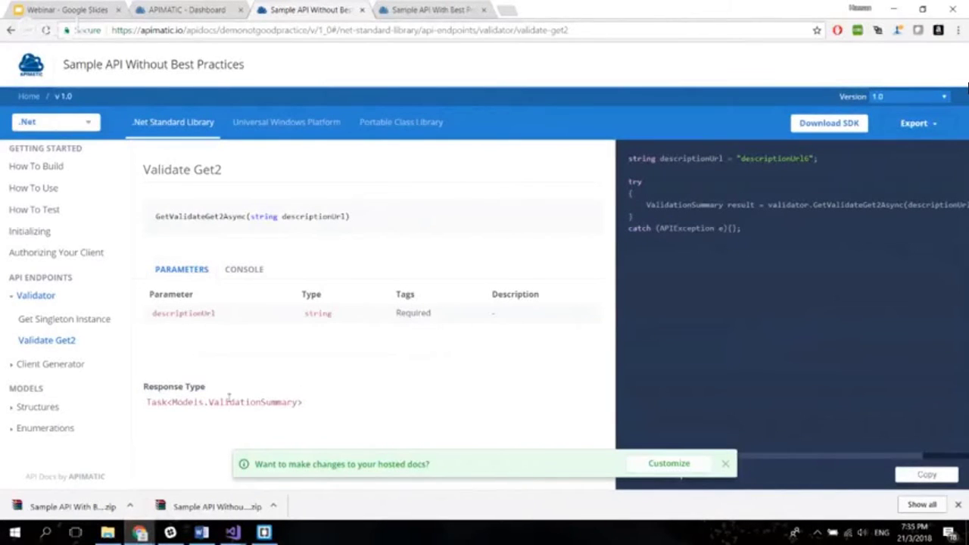
{"action": "double_click", "coordinate": [186, 402]}
{"action": "double_click", "coordinate": [258, 402]}
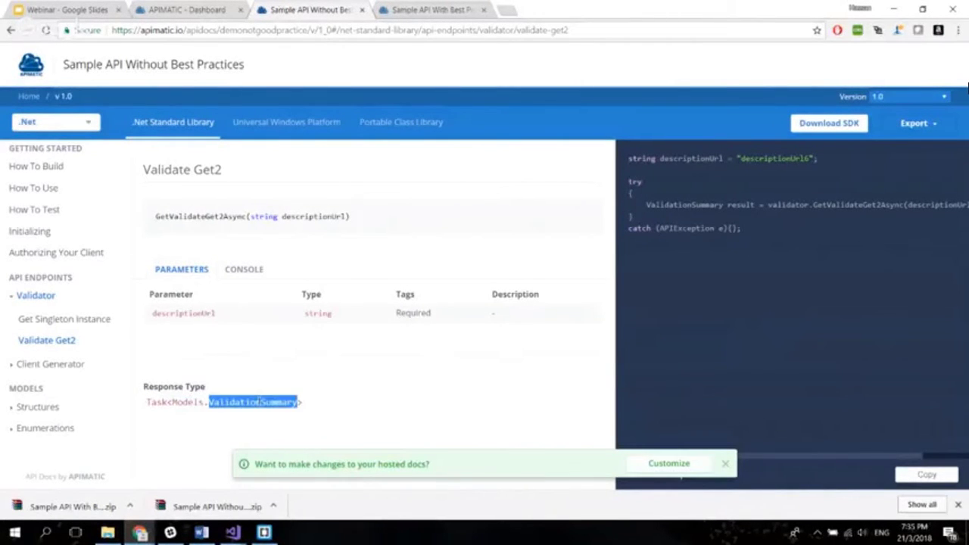
{"action": "left_click", "coordinate": [360, 407]}
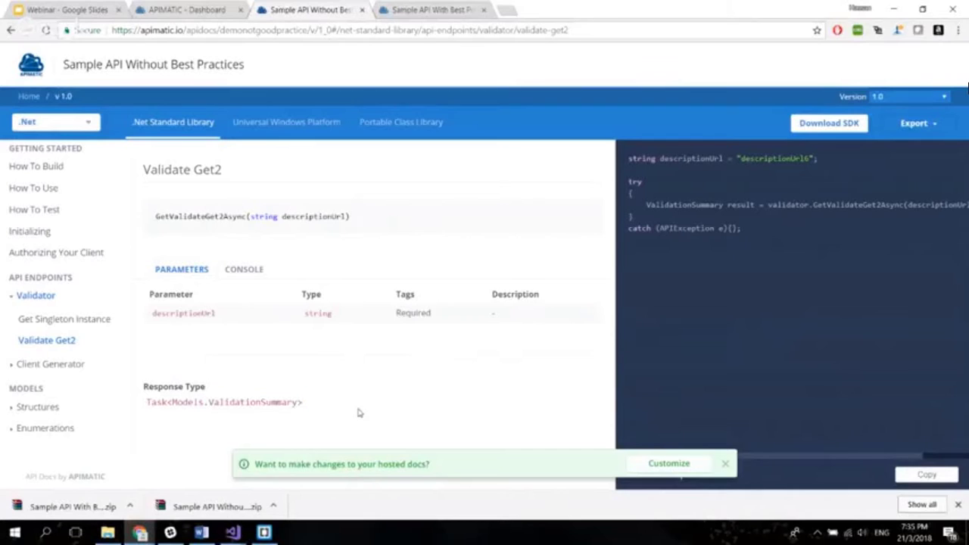
Switch to the best-practices portal and read the Validate Get2 endpoint description by highlighting all of it and its opening phrase
{"action": "left_click", "coordinate": [437, 11]}
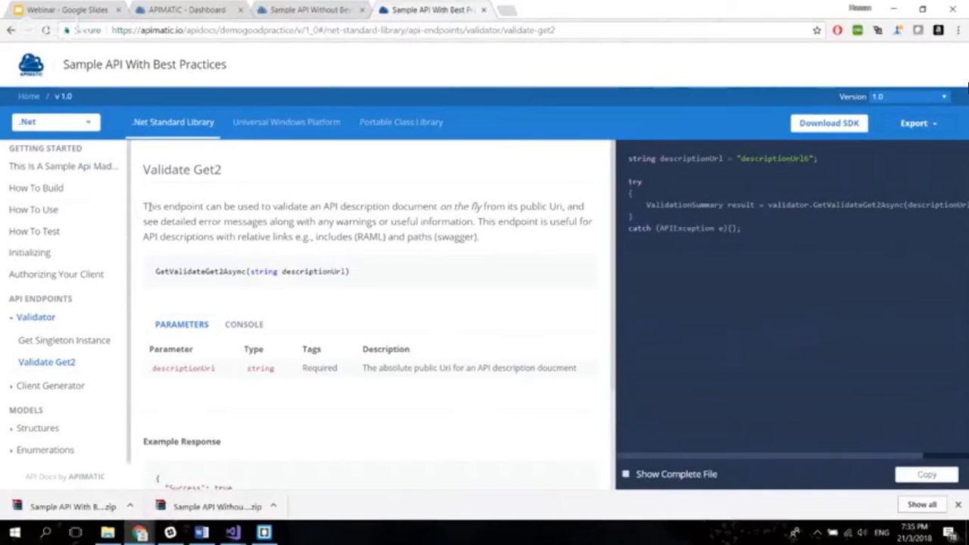
{"action": "left_click_drag", "start_coordinate": [144, 206], "coordinate": [603, 233]}
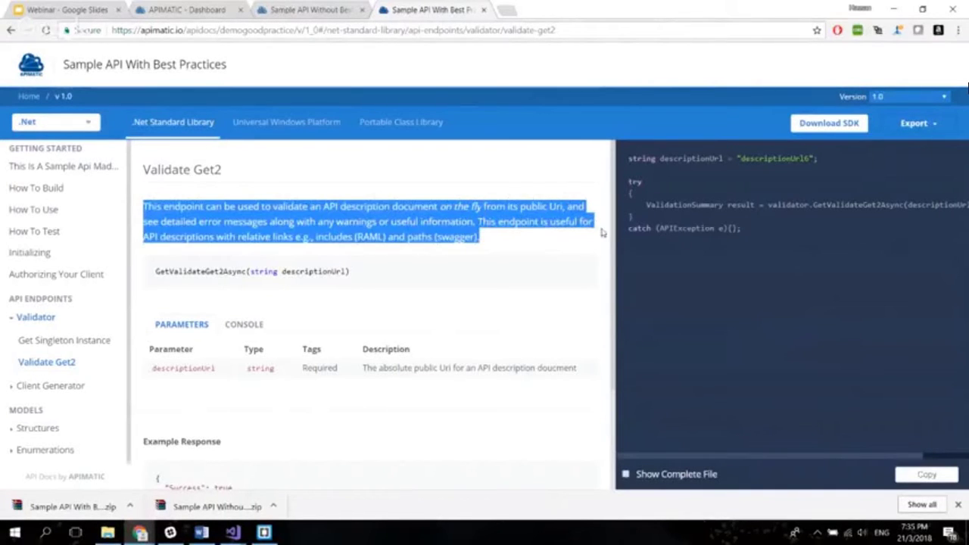
{"action": "left_click", "coordinate": [511, 242]}
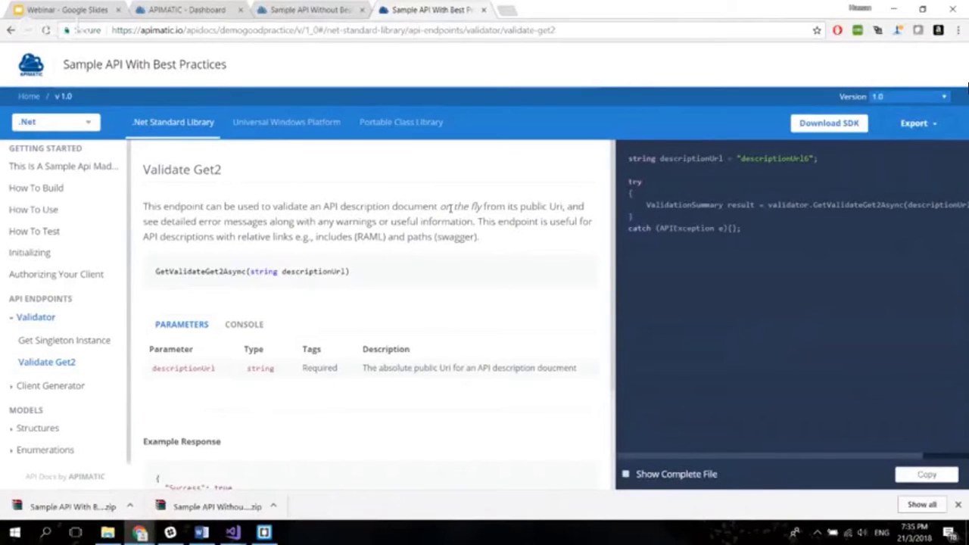
{"action": "left_click_drag", "start_coordinate": [565, 206], "coordinate": [143, 206]}
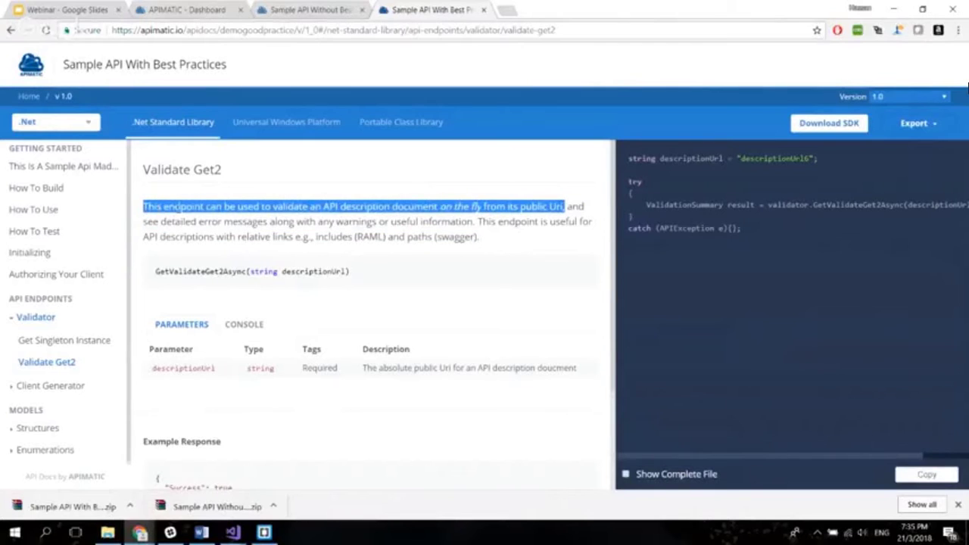
{"action": "left_click", "coordinate": [181, 211]}
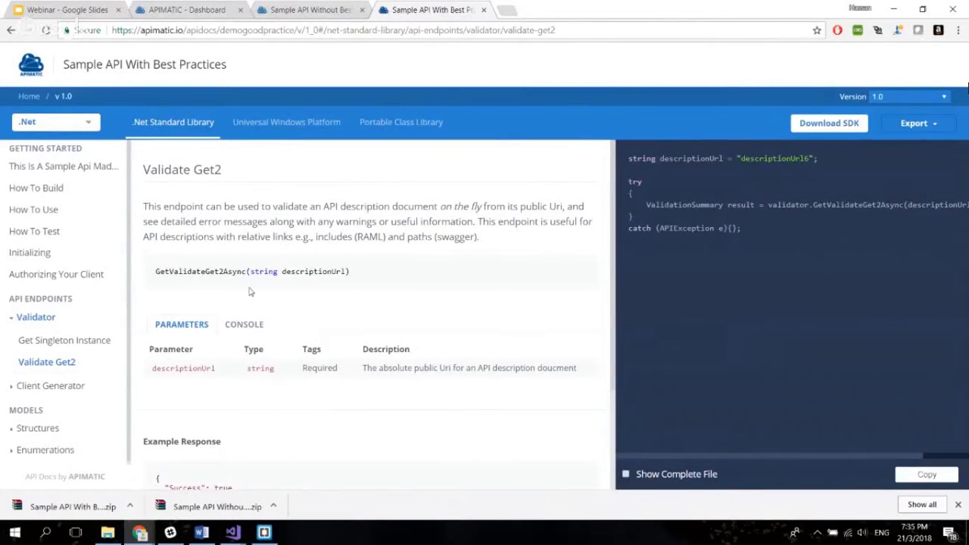
Examine the descriptionUrl parameter's name, type and description in the best-practices portal by highlighting each
{"action": "scroll", "coordinate": [249, 292], "scroll_direction": "down", "scroll_amount": 1}
{"action": "left_click_drag", "start_coordinate": [155, 306], "coordinate": [219, 313]}
{"action": "left_click", "coordinate": [223, 314]}
{"action": "double_click", "coordinate": [260, 306]}
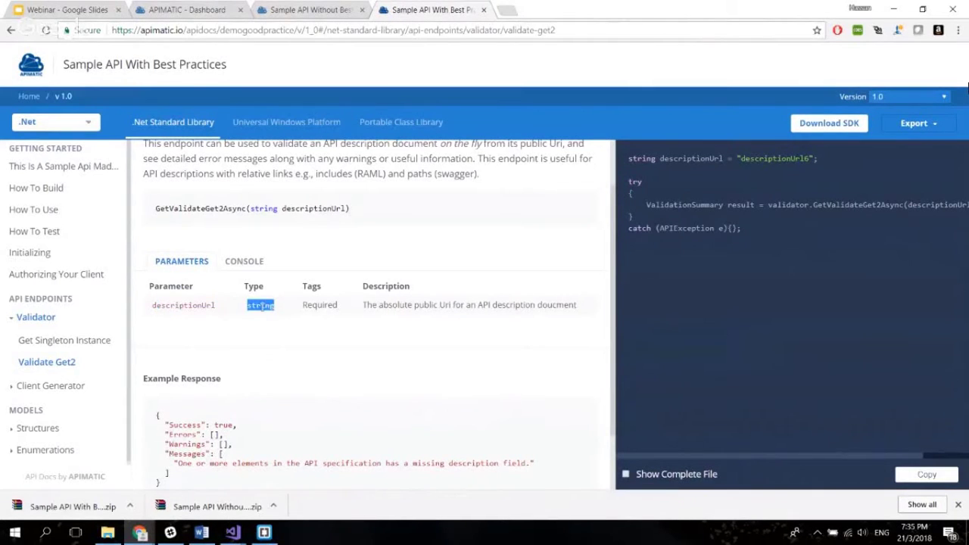
{"action": "left_click", "coordinate": [369, 326]}
{"action": "left_click_drag", "start_coordinate": [362, 305], "coordinate": [574, 318]}
{"action": "left_click", "coordinate": [579, 312]}
{"action": "scroll", "coordinate": [501, 318], "scroll_direction": "up", "scroll_amount": 1}
{"action": "left_click_drag", "start_coordinate": [578, 368], "coordinate": [362, 370]}
{"action": "left_click", "coordinate": [363, 371]}
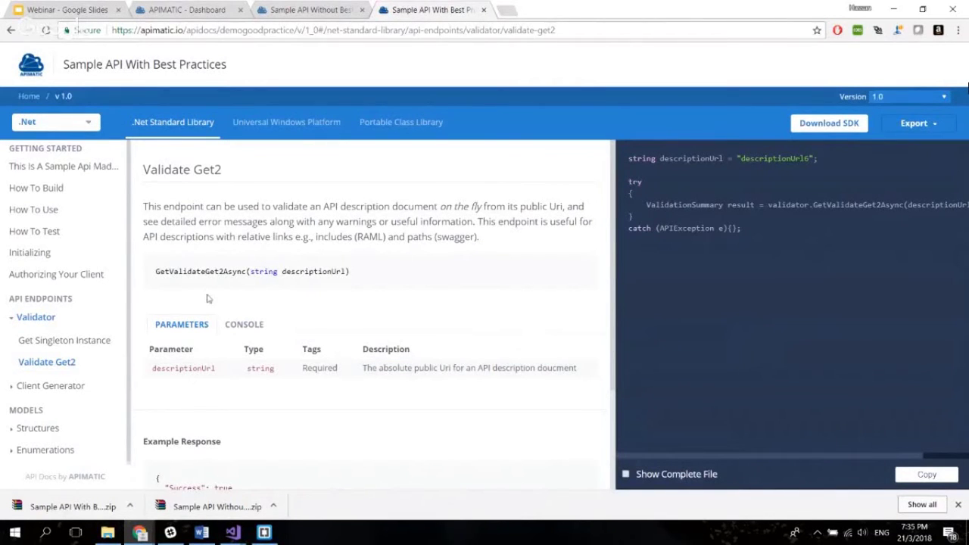
Examine the example response JSON and the Models part of the response type on the best-practices Validate Get2 page
{"action": "scroll", "coordinate": [382, 324], "scroll_direction": "down", "scroll_amount": 2}
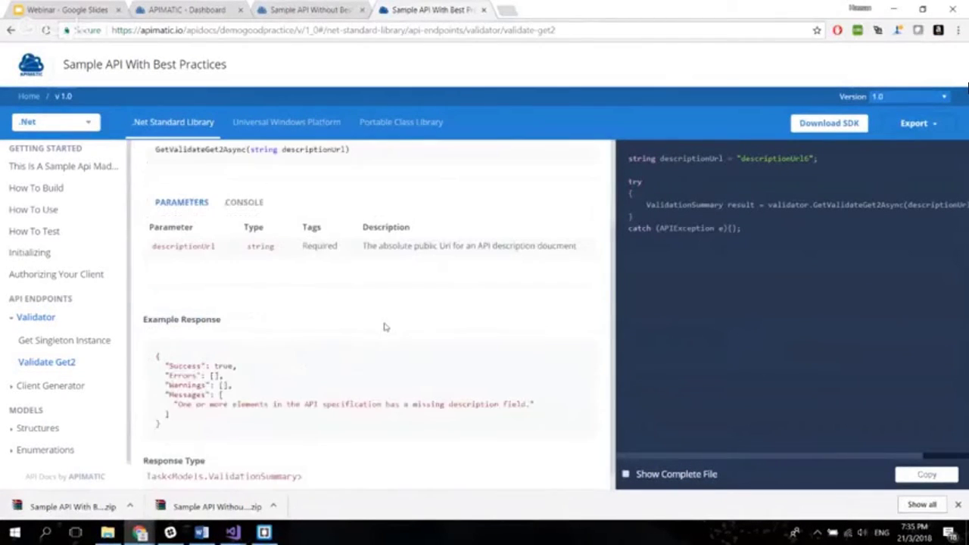
{"action": "left_click_drag", "start_coordinate": [153, 336], "coordinate": [210, 409]}
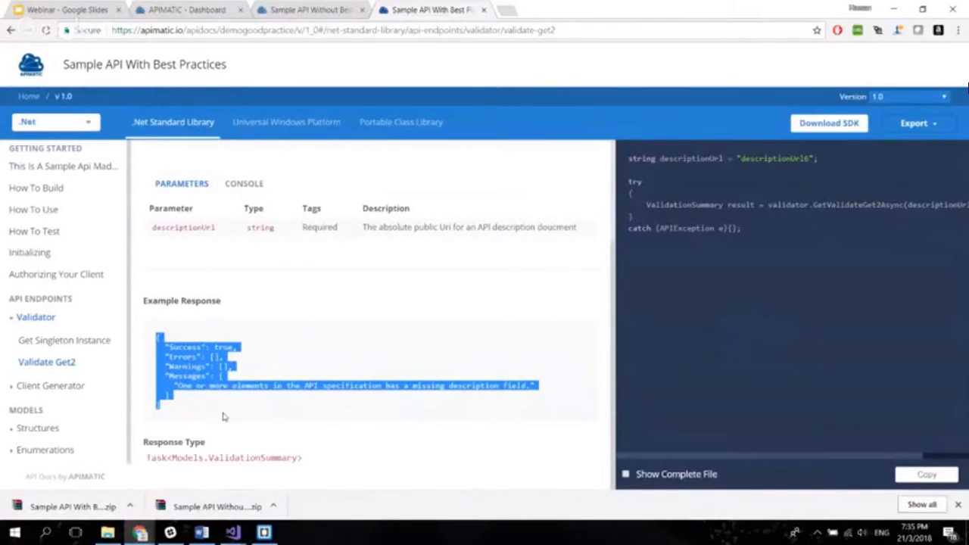
{"action": "left_click", "coordinate": [222, 417]}
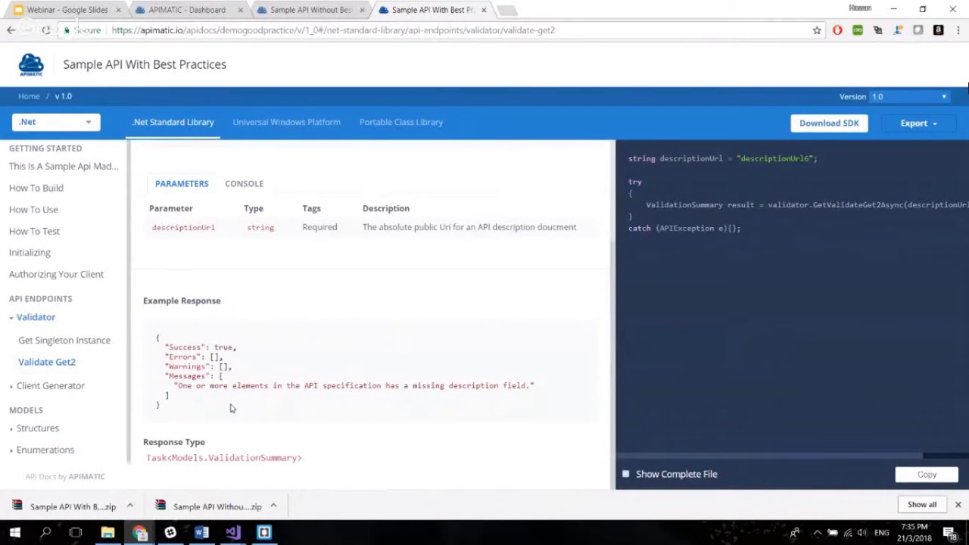
{"action": "double_click", "coordinate": [188, 457]}
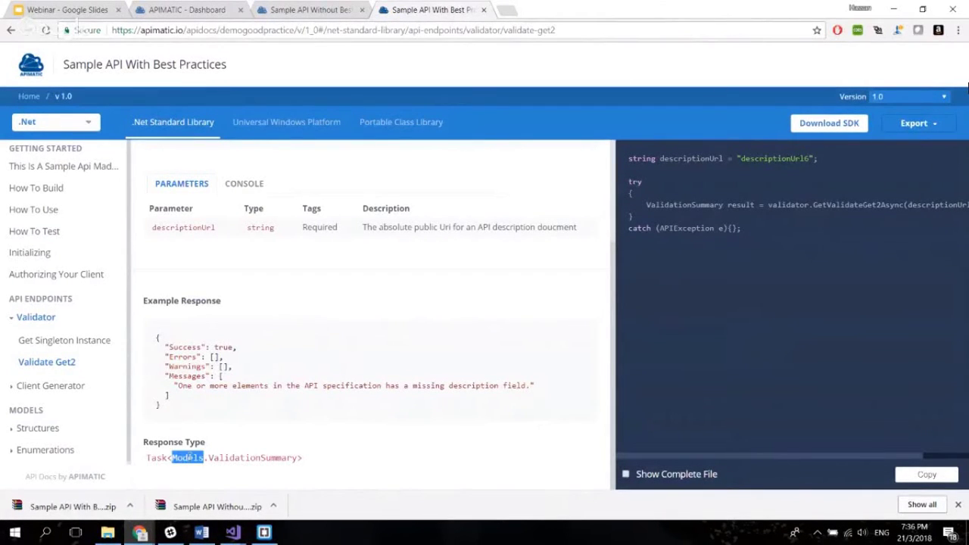
{"action": "left_click", "coordinate": [209, 426]}
{"action": "scroll", "coordinate": [182, 293], "scroll_direction": "up", "scroll_amount": 1}
{"action": "scroll", "coordinate": [196, 310], "scroll_direction": "up", "scroll_amount": 1}
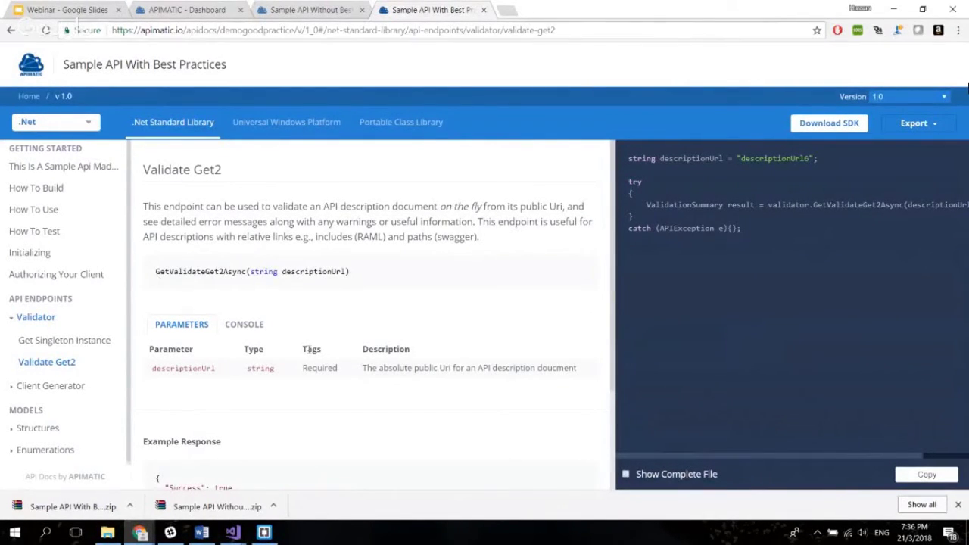
Highlight the example response JSON again and compare it with the Validate Get2 page in the portal without best practices
{"action": "scroll", "coordinate": [307, 362], "scroll_direction": "down", "scroll_amount": 2}
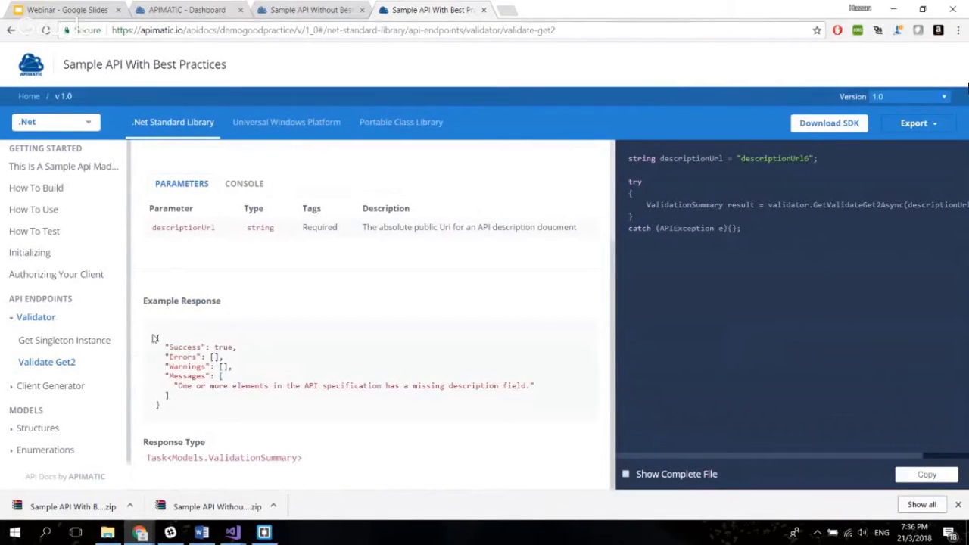
{"action": "left_click_drag", "start_coordinate": [155, 335], "coordinate": [189, 422]}
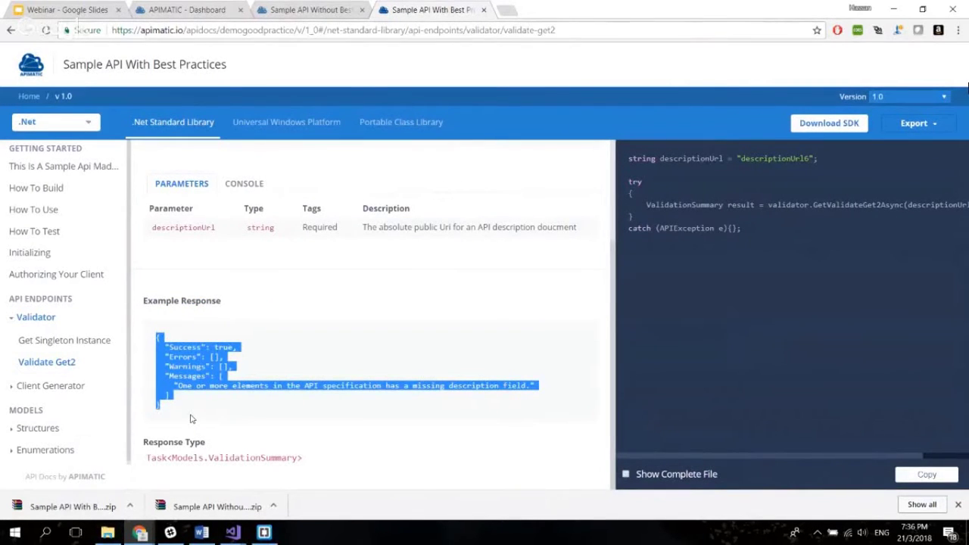
{"action": "left_click", "coordinate": [256, 416]}
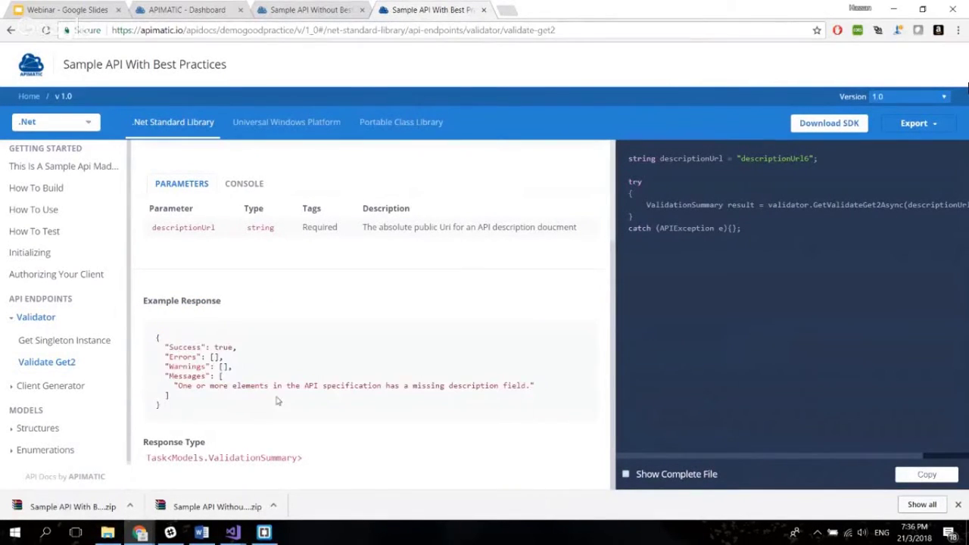
{"action": "left_click", "coordinate": [309, 10]}
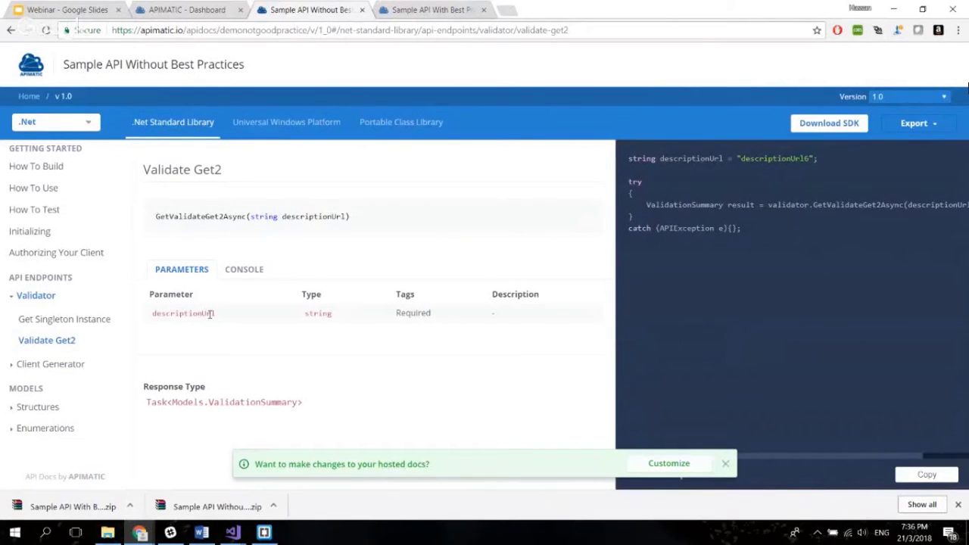
Open the Validation Summary structure in the best-practices portal's models and highlight its description
{"action": "left_click", "coordinate": [439, 10]}
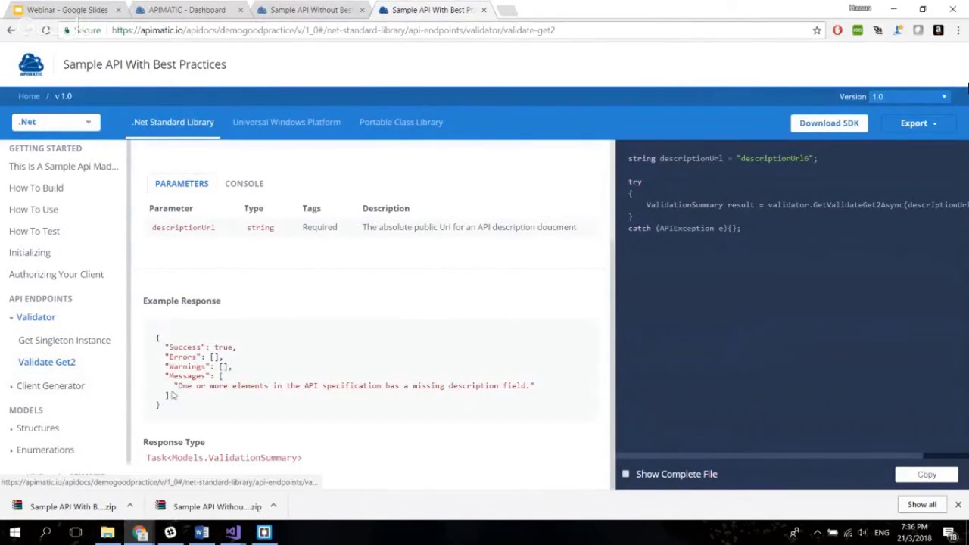
{"action": "left_click", "coordinate": [79, 431]}
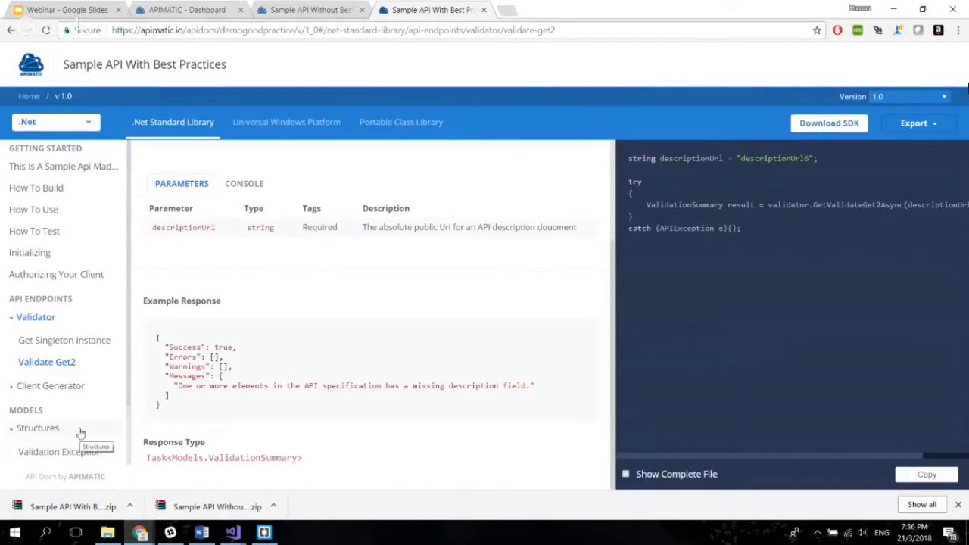
{"action": "scroll", "coordinate": [83, 436], "scroll_direction": "down", "scroll_amount": 1}
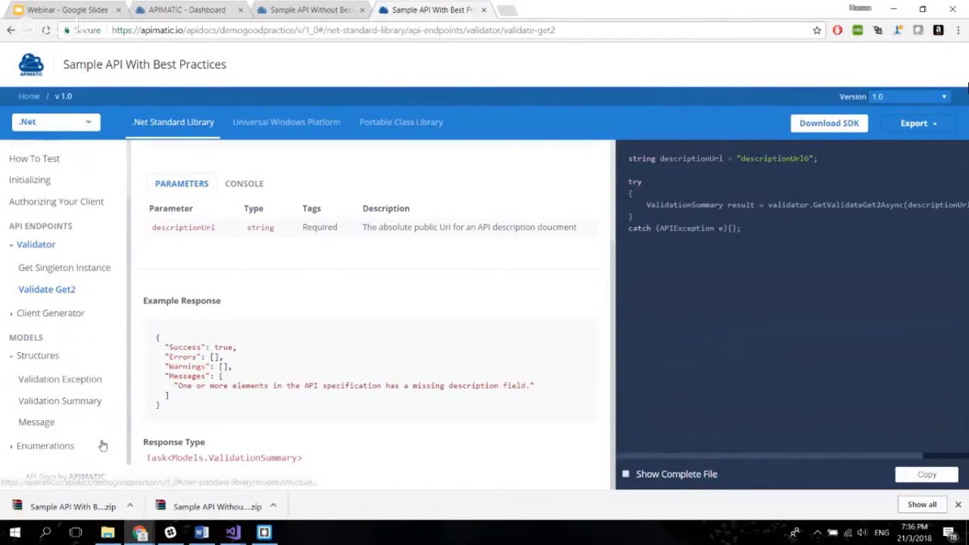
{"action": "left_click", "coordinate": [74, 406]}
{"action": "left_click_drag", "start_coordinate": [144, 226], "coordinate": [458, 215]}
{"action": "left_click", "coordinate": [434, 221]}
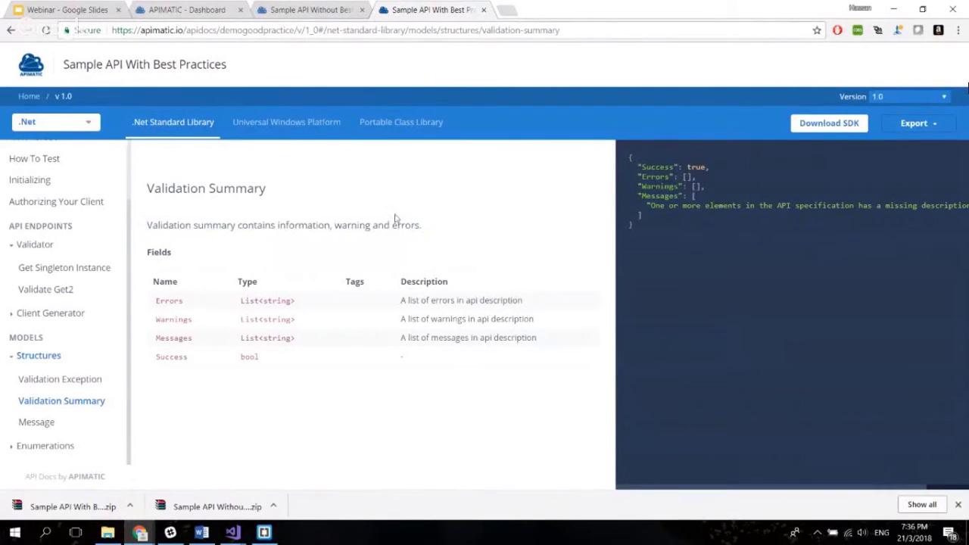
Examine the Errors, Warnings and Messages field descriptions and the Messages field's type by highlighting them
{"action": "double_click", "coordinate": [170, 301]}
{"action": "left_click_drag", "start_coordinate": [395, 303], "coordinate": [543, 309]}
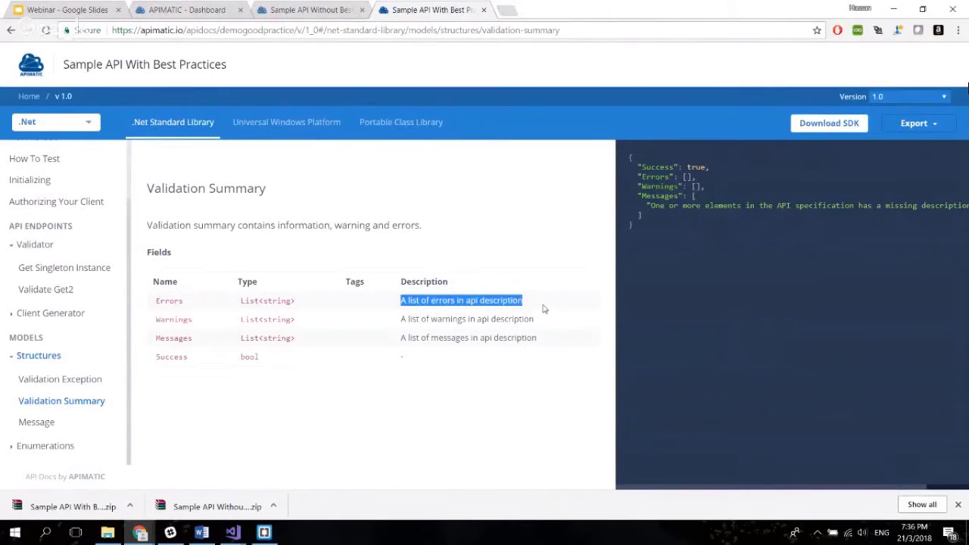
{"action": "left_click_drag", "start_coordinate": [369, 329], "coordinate": [537, 321]}
{"action": "left_click_drag", "start_coordinate": [388, 347], "coordinate": [535, 339]}
{"action": "double_click", "coordinate": [255, 337]}
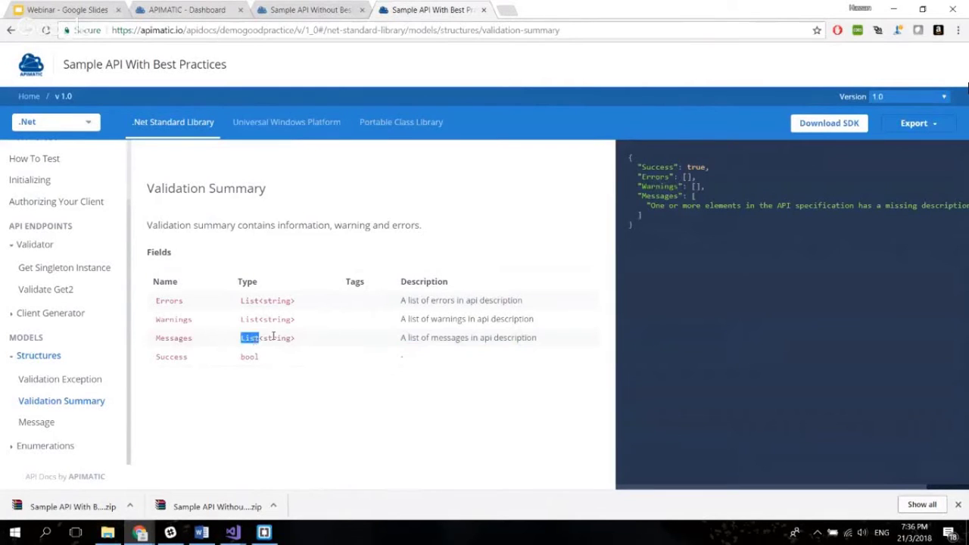
{"action": "left_click", "coordinate": [273, 338]}
{"action": "double_click", "coordinate": [451, 338]}
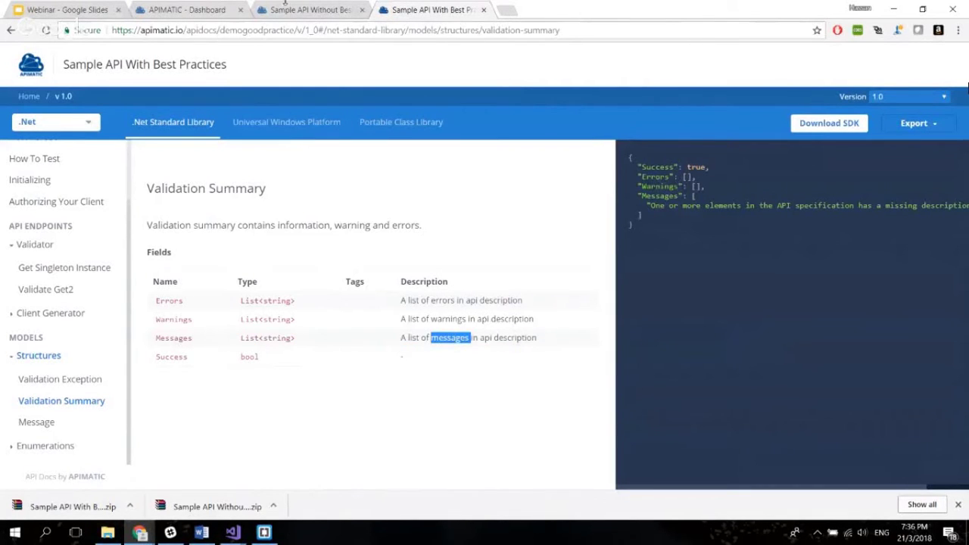
Open the Validation Summary structure in the portal without best practices and dismiss its customization banner
{"action": "left_click", "coordinate": [287, 10]}
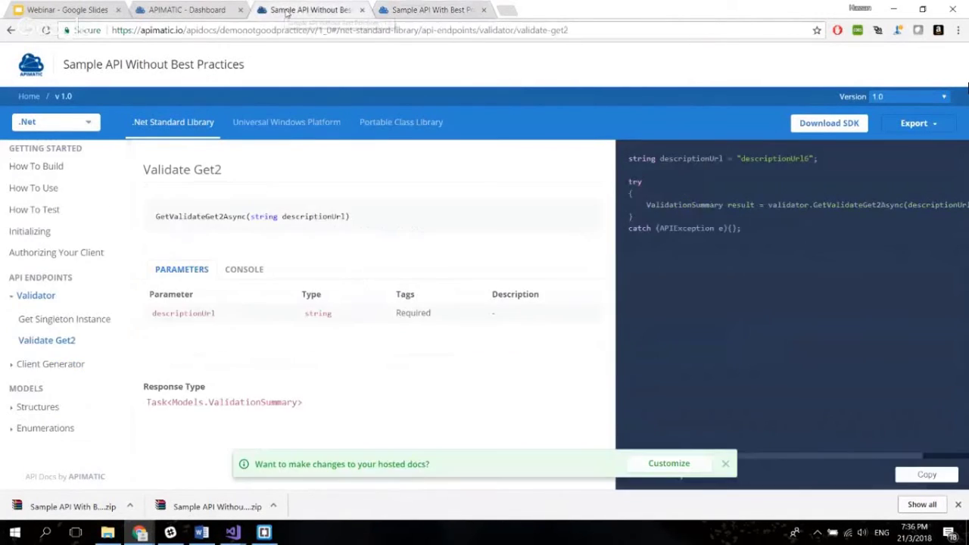
{"action": "left_click", "coordinate": [38, 408]}
{"action": "scroll", "coordinate": [83, 423], "scroll_direction": "down", "scroll_amount": 1}
{"action": "left_click", "coordinate": [88, 382]}
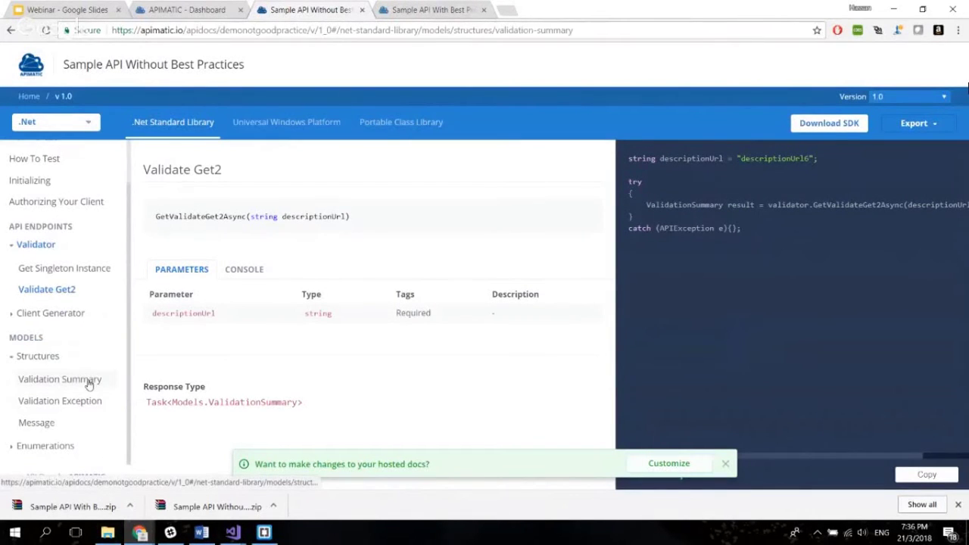
{"action": "left_click", "coordinate": [725, 464]}
Highlight the description column entries of the Validation Summary fields and the type of the Errors field
{"action": "left_click_drag", "start_coordinate": [486, 274], "coordinate": [490, 333]}
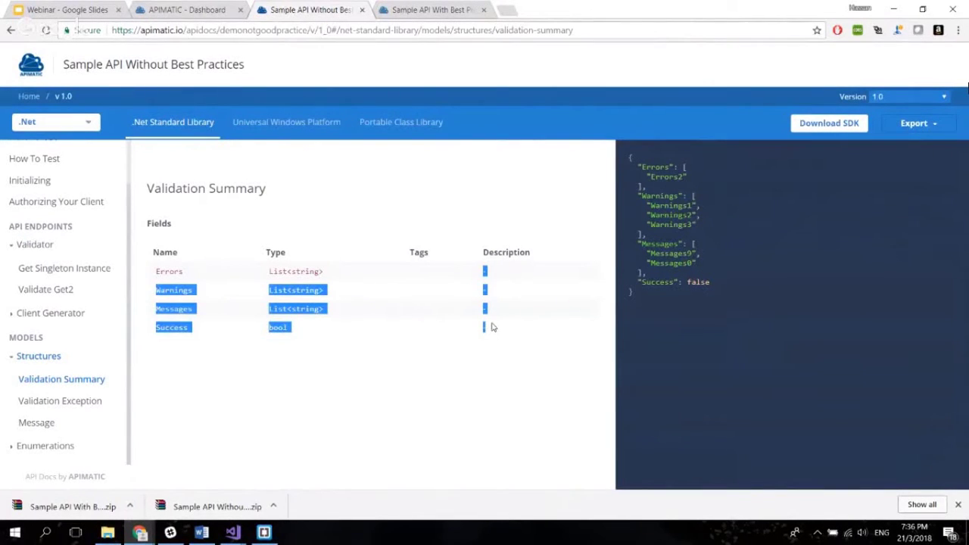
{"action": "left_click", "coordinate": [493, 322]}
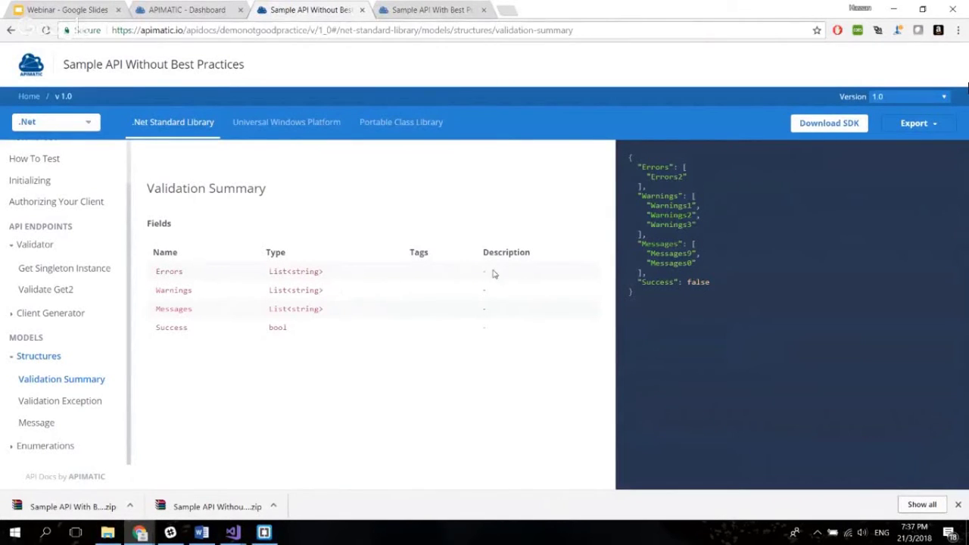
{"action": "left_click_drag", "start_coordinate": [263, 275], "coordinate": [342, 278]}
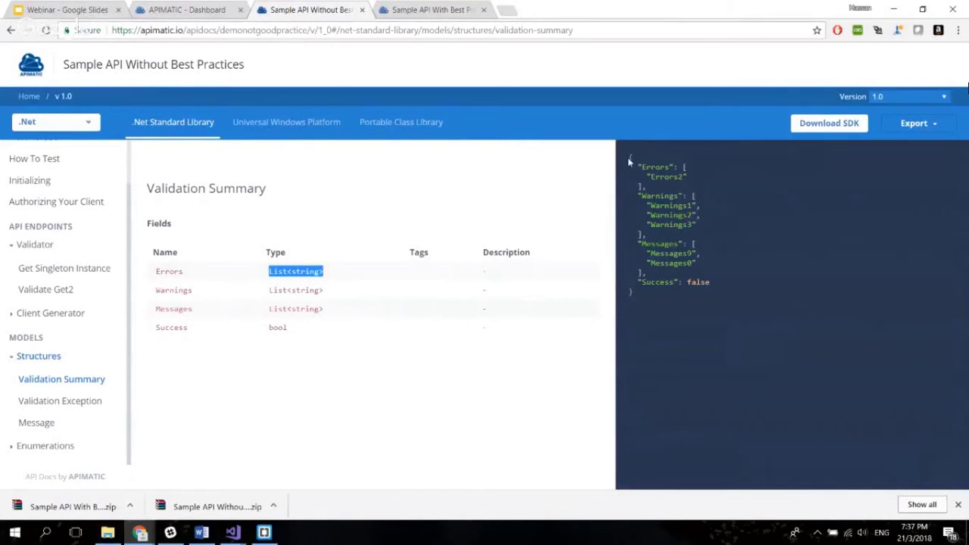
Highlight the sample JSON and its Errors and Warnings values, and switch to the best-practices Validation Summary page for comparison
{"action": "left_click_drag", "start_coordinate": [627, 158], "coordinate": [666, 301]}
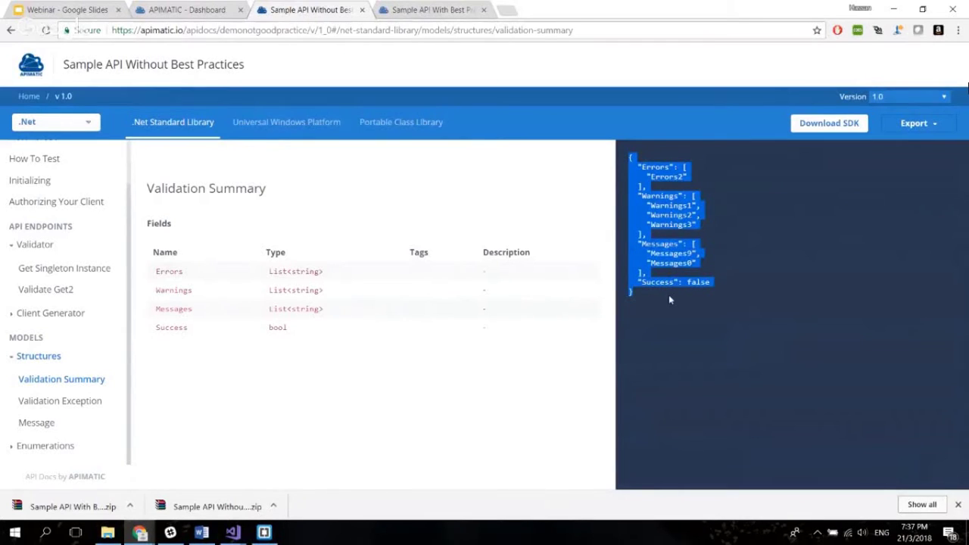
{"action": "left_click", "coordinate": [684, 312]}
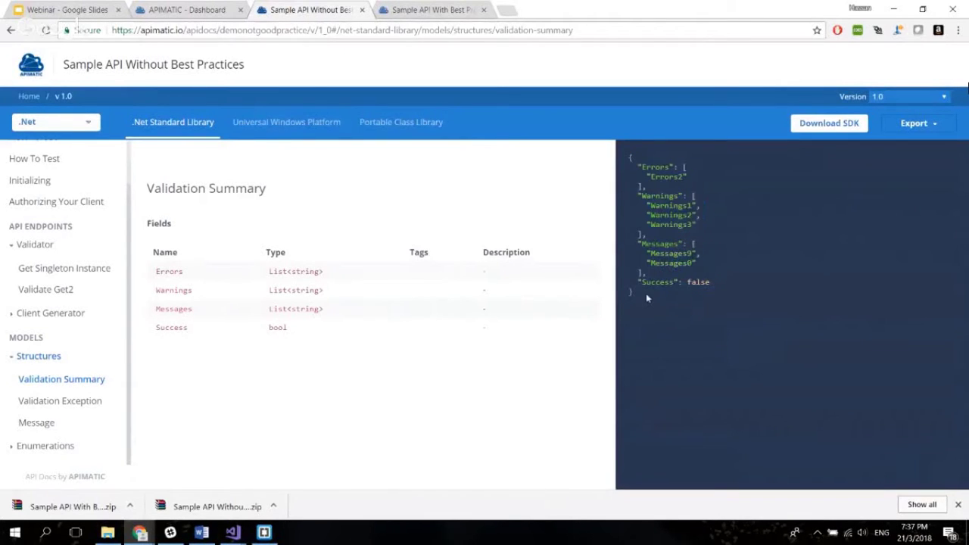
{"action": "left_click_drag", "start_coordinate": [643, 176], "coordinate": [700, 172]}
{"action": "left_click_drag", "start_coordinate": [642, 201], "coordinate": [708, 224]}
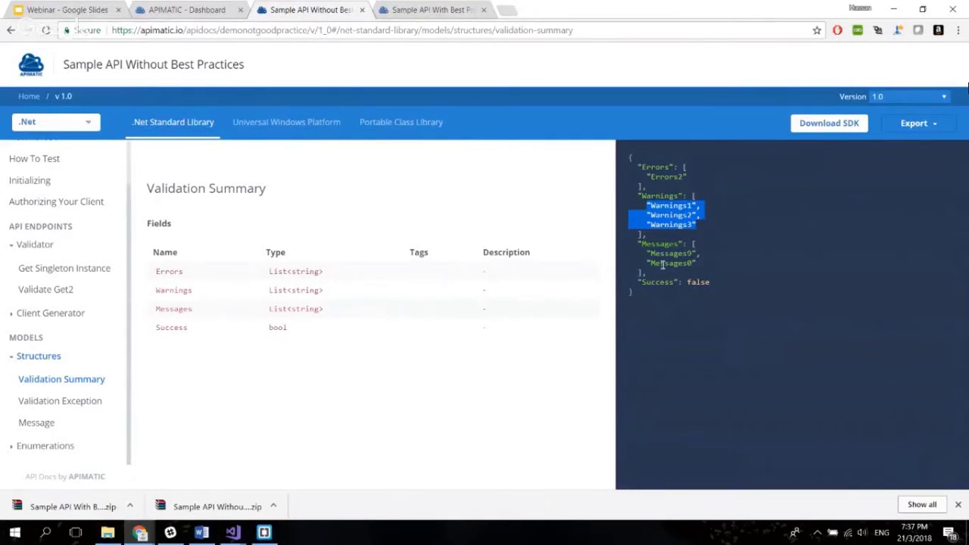
{"action": "left_click", "coordinate": [426, 9]}
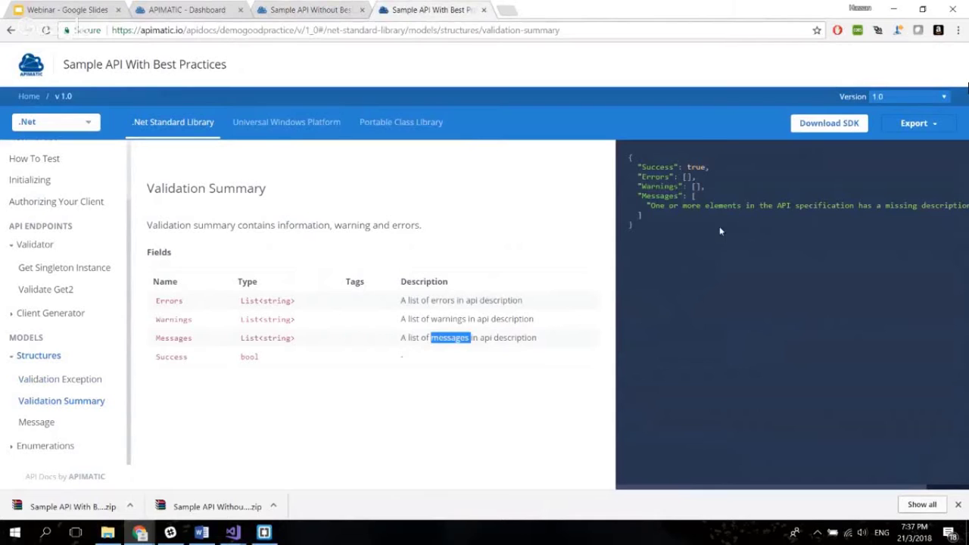
Open the Sdk Template enumeration in the best-practices portal and highlight the CsPortableNetLib name and its description
{"action": "left_click", "coordinate": [681, 224]}
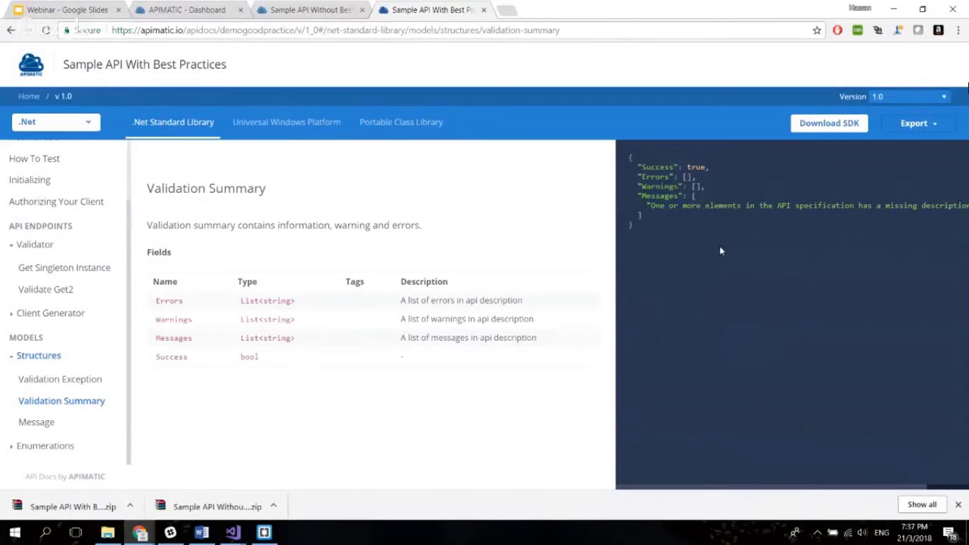
{"action": "left_click", "coordinate": [55, 444]}
{"action": "scroll", "coordinate": [80, 412], "scroll_direction": "down", "scroll_amount": 1}
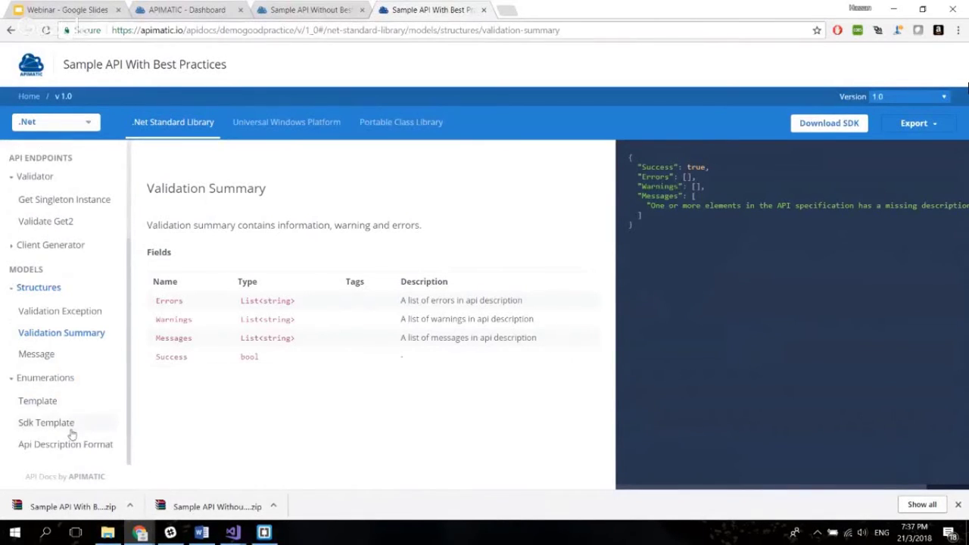
{"action": "left_click", "coordinate": [71, 430]}
{"action": "scroll", "coordinate": [413, 313], "scroll_direction": "down", "scroll_amount": 1}
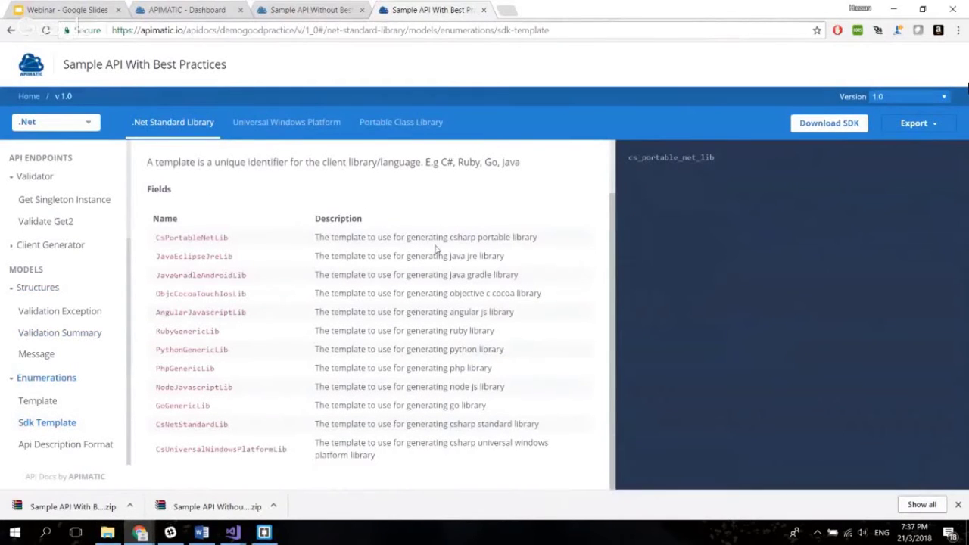
{"action": "double_click", "coordinate": [192, 238]}
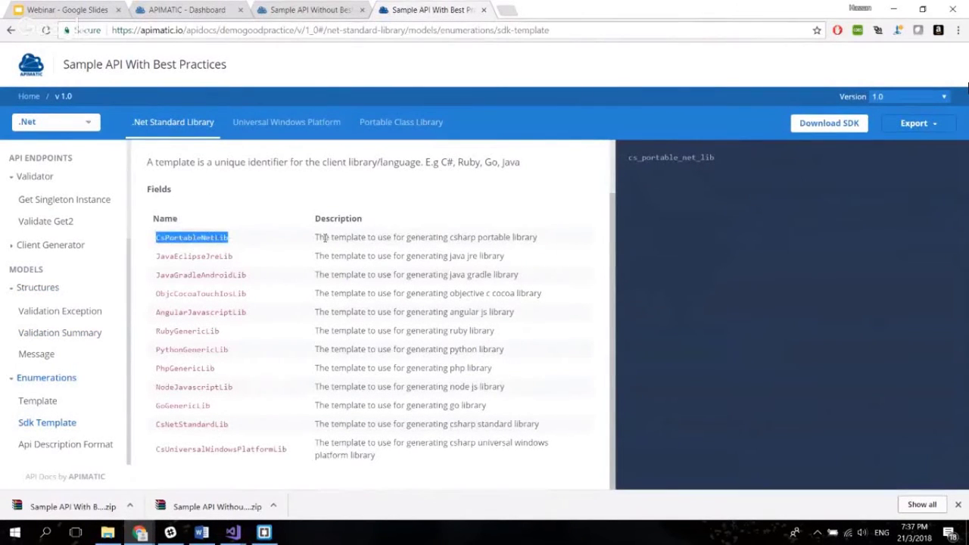
{"action": "double_click", "coordinate": [192, 239]}
{"action": "left_click_drag", "start_coordinate": [314, 238], "coordinate": [555, 242]}
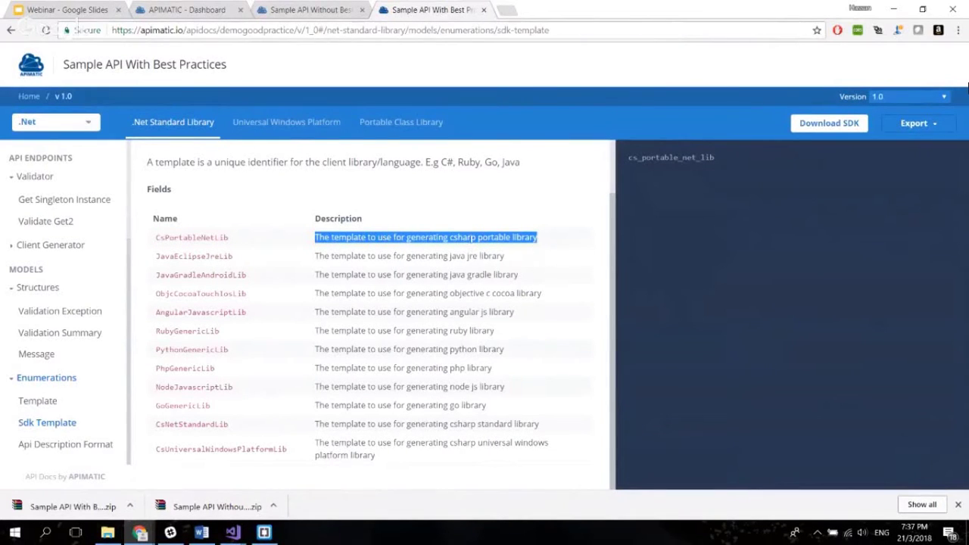
Open the Sdk Template enumeration in the portal without best practices and highlight the CsPortableNetLib description entry
{"action": "left_click", "coordinate": [318, 15]}
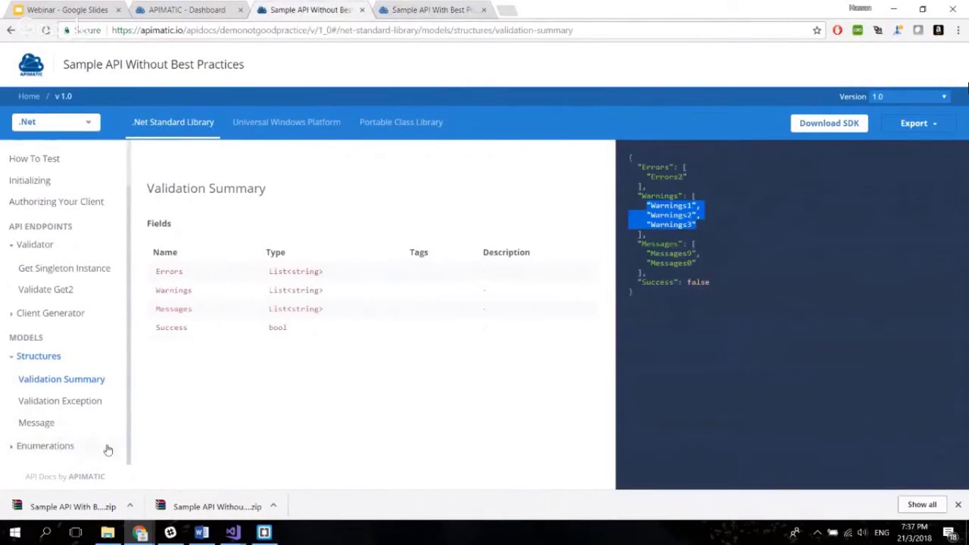
{"action": "left_click", "coordinate": [45, 445]}
{"action": "scroll", "coordinate": [68, 424], "scroll_direction": "down", "scroll_amount": 1}
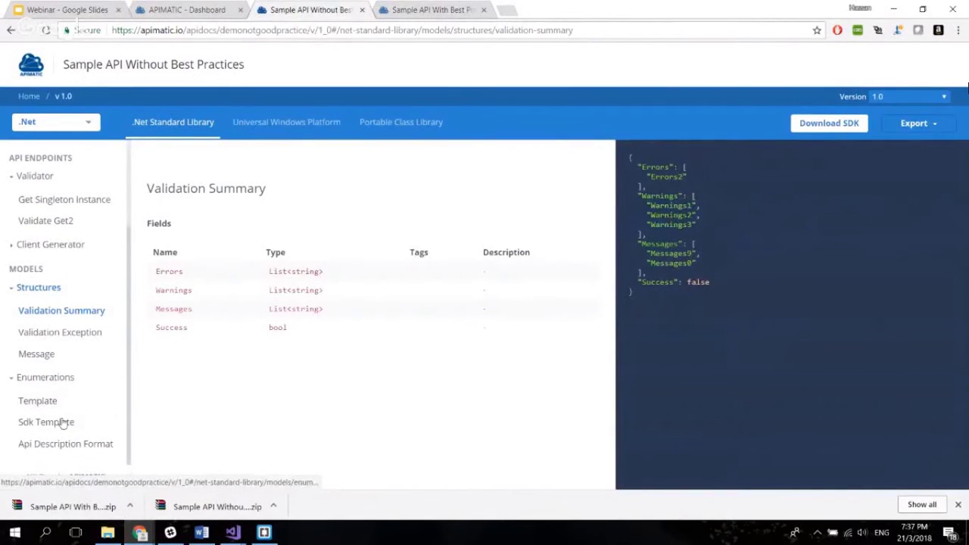
{"action": "left_click", "coordinate": [64, 424]}
{"action": "left_click_drag", "start_coordinate": [471, 306], "coordinate": [454, 303]}
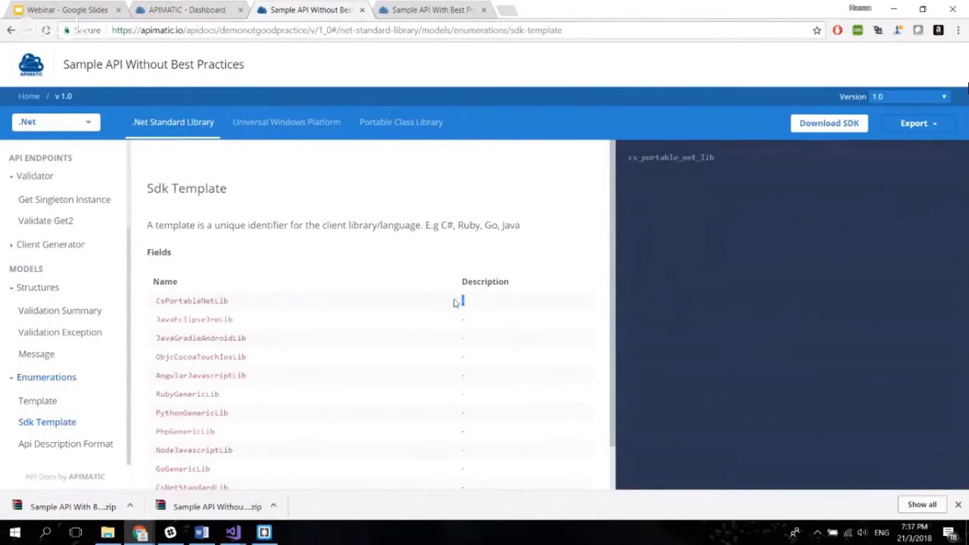
{"action": "left_click", "coordinate": [454, 314]}
Examine the remaining Sdk Template fields without best practices and highlight the CsPortableNetLib name
{"action": "scroll", "coordinate": [428, 318], "scroll_direction": "down", "scroll_amount": 1}
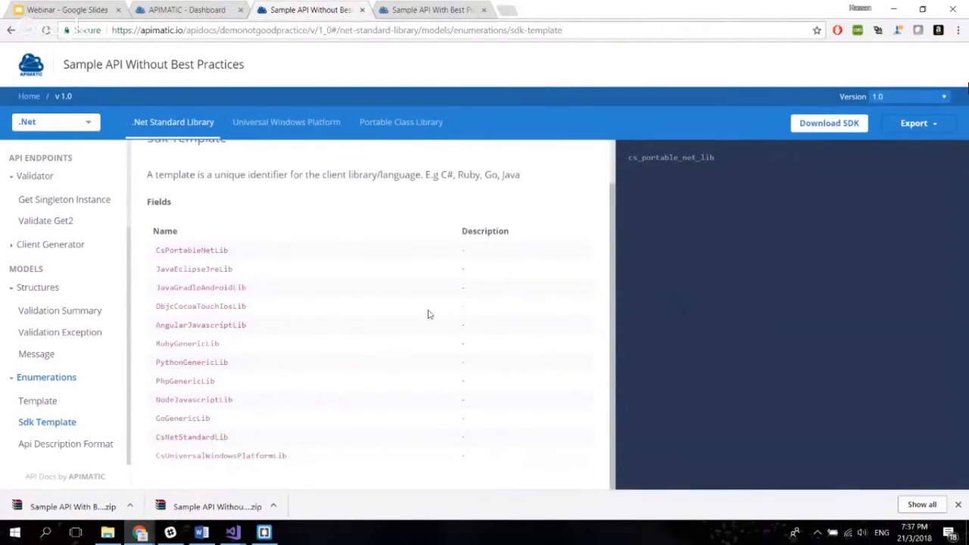
{"action": "left_click_drag", "start_coordinate": [451, 264], "coordinate": [502, 263]}
{"action": "left_click", "coordinate": [189, 249]}
{"action": "double_click", "coordinate": [189, 249]}
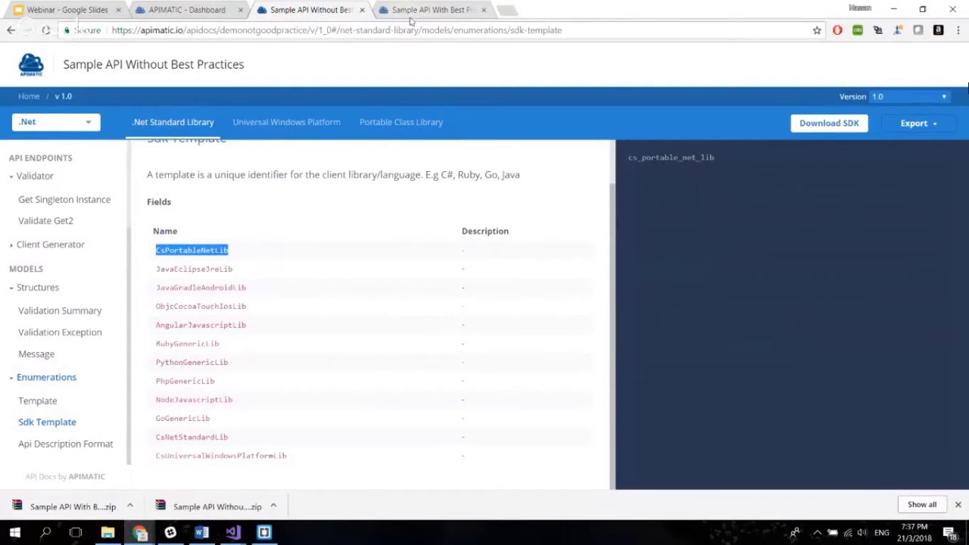
{"action": "left_click", "coordinate": [364, 190]}
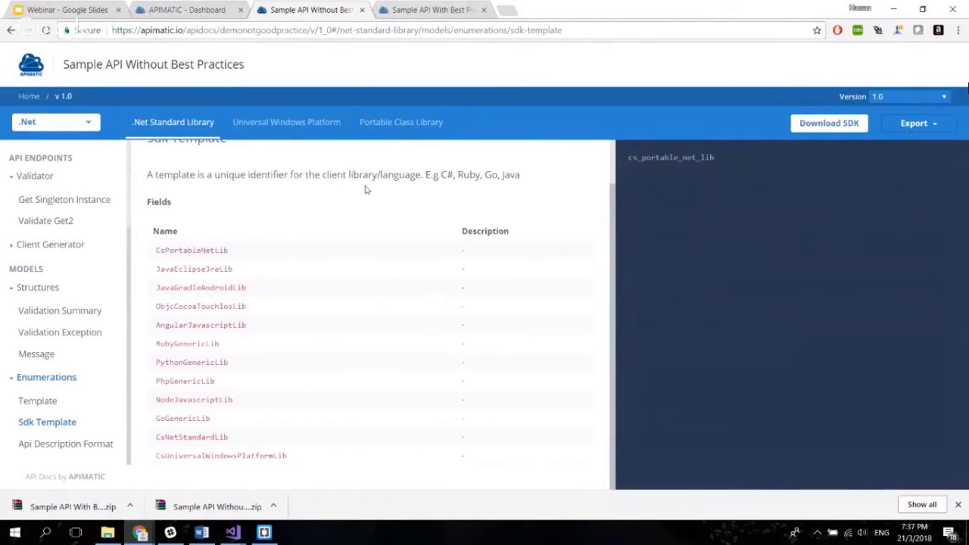
Return to the best-practices Sdk Template page to compare its field descriptions, and clear the text highlight
{"action": "left_click", "coordinate": [418, 11]}
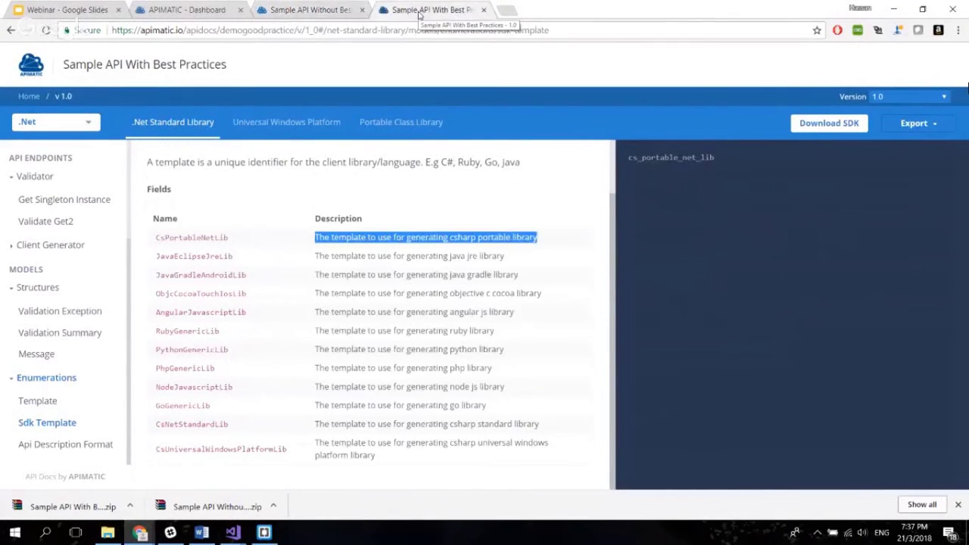
{"action": "scroll", "coordinate": [378, 372], "scroll_direction": "up", "scroll_amount": 1}
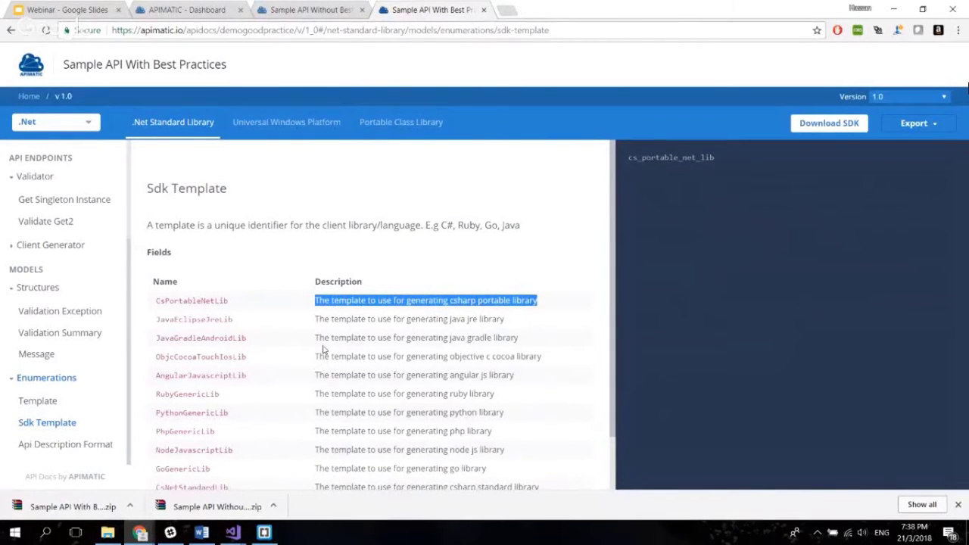
{"action": "left_click", "coordinate": [389, 277]}
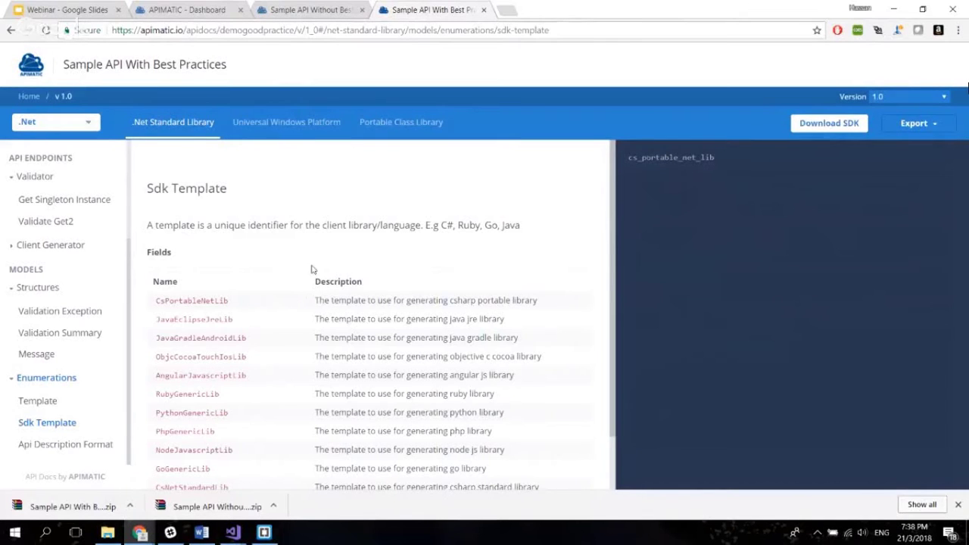
Switch to the APIMATIC dashboard and highlight the DX Kit prompt about choosing a single SDK or the embeddable widget
{"action": "left_click", "coordinate": [107, 533]}
{"action": "mouse_move", "coordinate": [140, 533]}
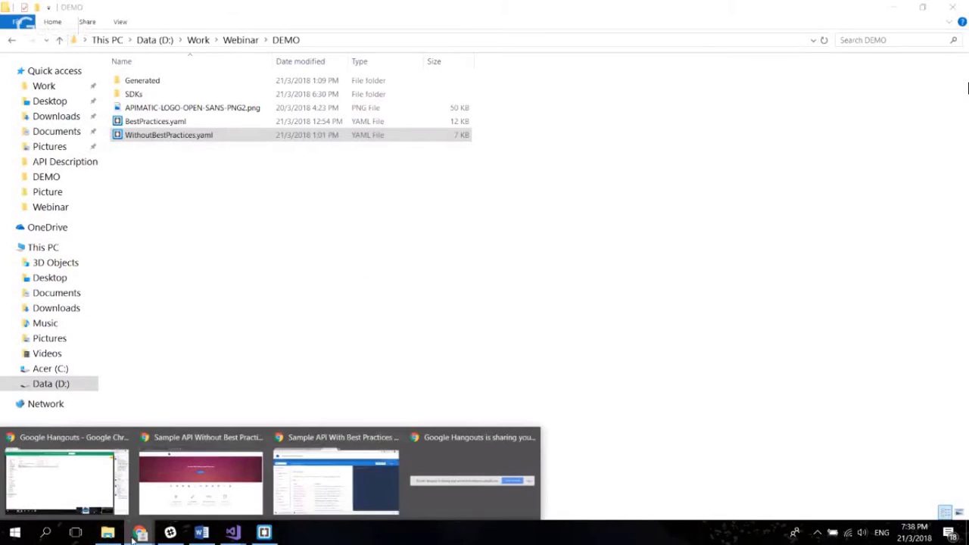
{"action": "left_click", "coordinate": [340, 473]}
{"action": "left_click", "coordinate": [177, 10]}
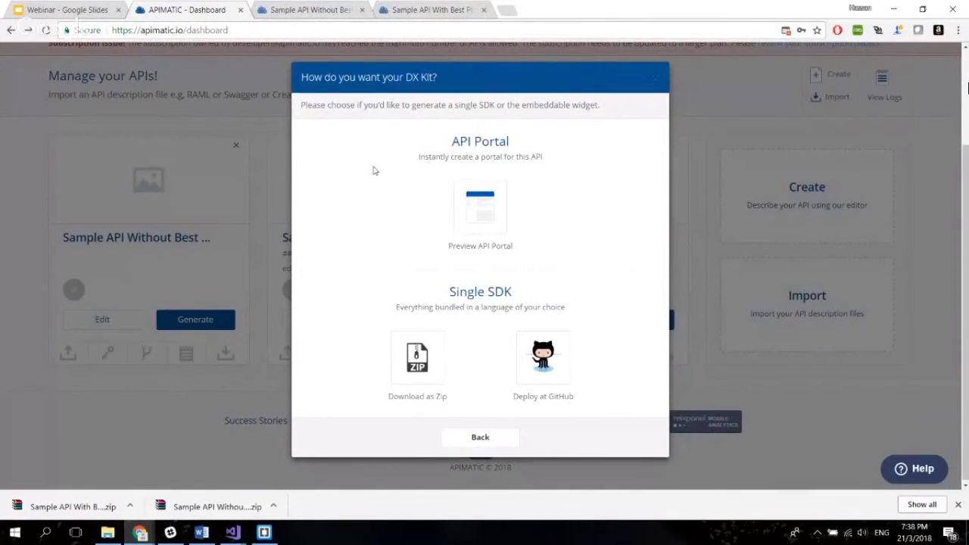
{"action": "left_click_drag", "start_coordinate": [301, 105], "coordinate": [629, 111]}
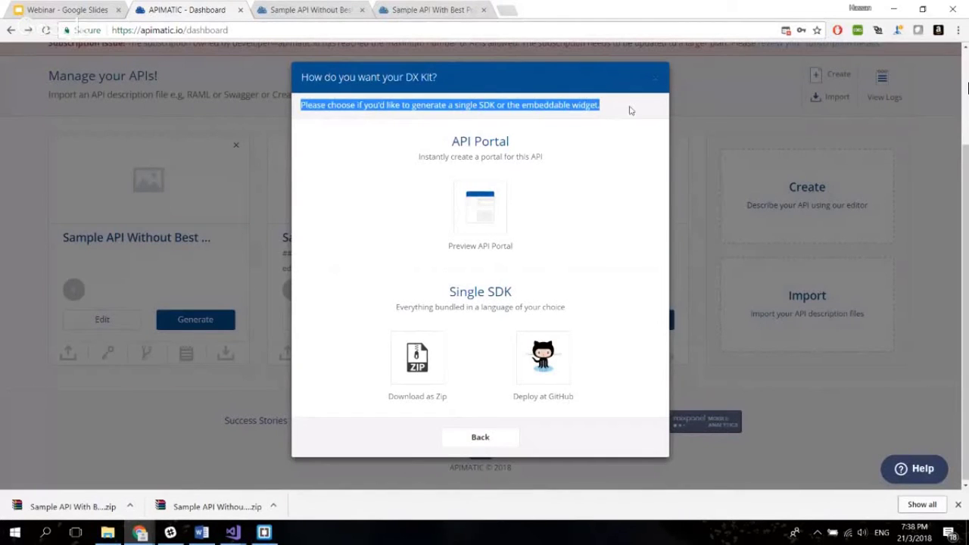
{"action": "left_click", "coordinate": [612, 152]}
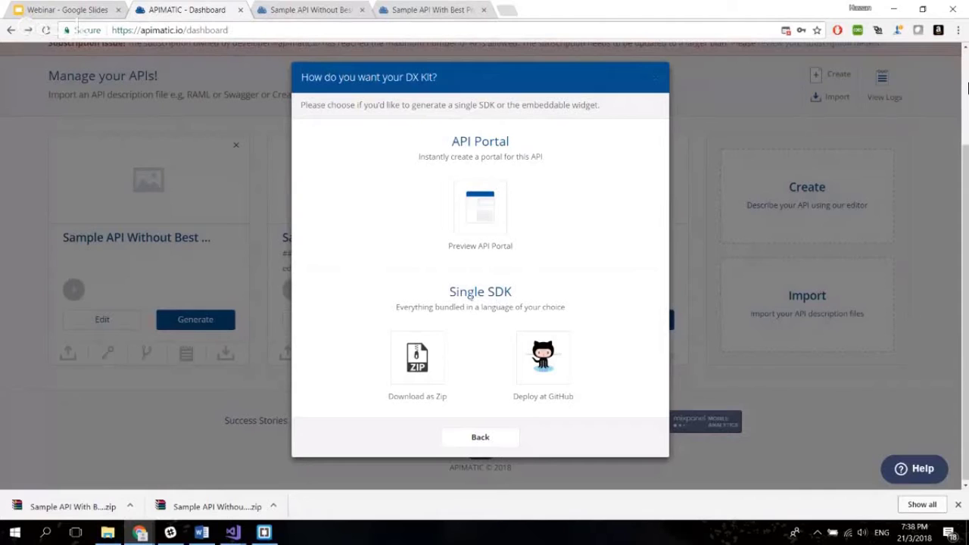
Generate a zip SDK for Sample API Without Best Practices on Windows with the Class Library (.Net Standard) template and start its download
{"action": "left_click", "coordinate": [412, 365]}
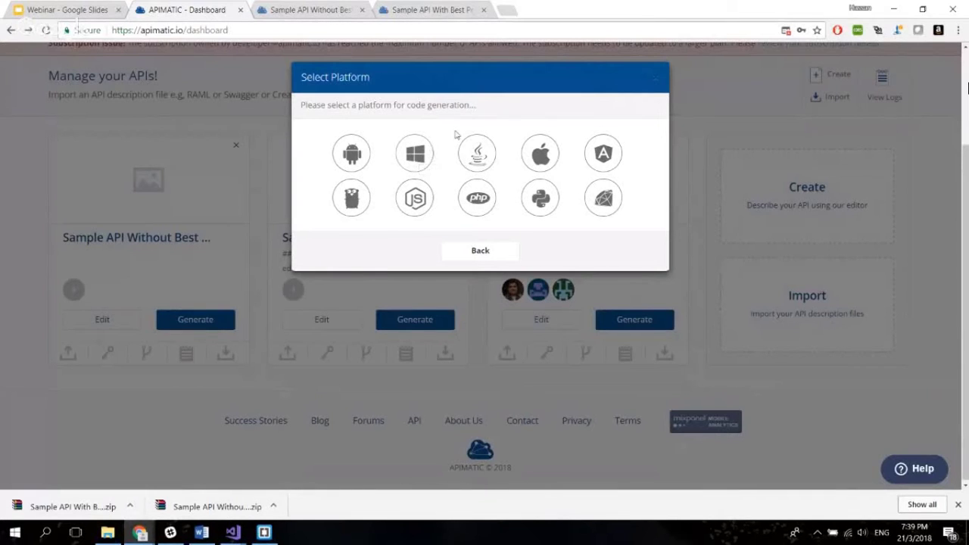
{"action": "left_click", "coordinate": [426, 157]}
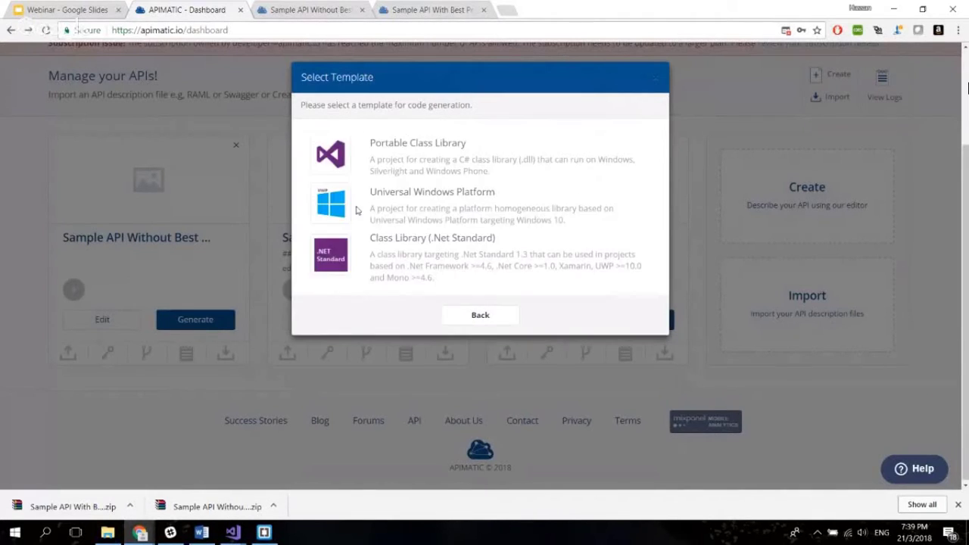
{"action": "left_click", "coordinate": [331, 255]}
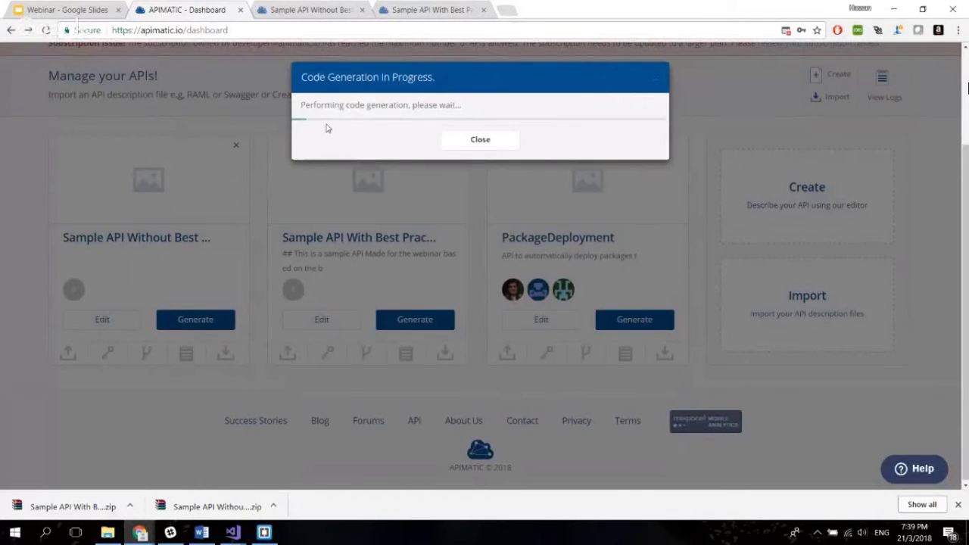
{"action": "left_click", "coordinate": [471, 165]}
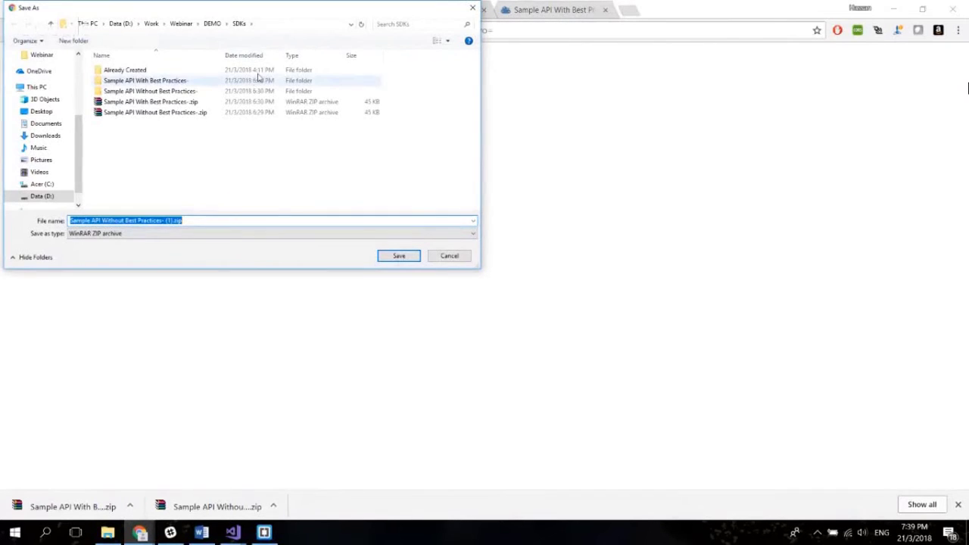
Create a folder named "new sdks" inside SDKs, save the SDK zip there, and close the download dialog
{"action": "left_click", "coordinate": [189, 180]}
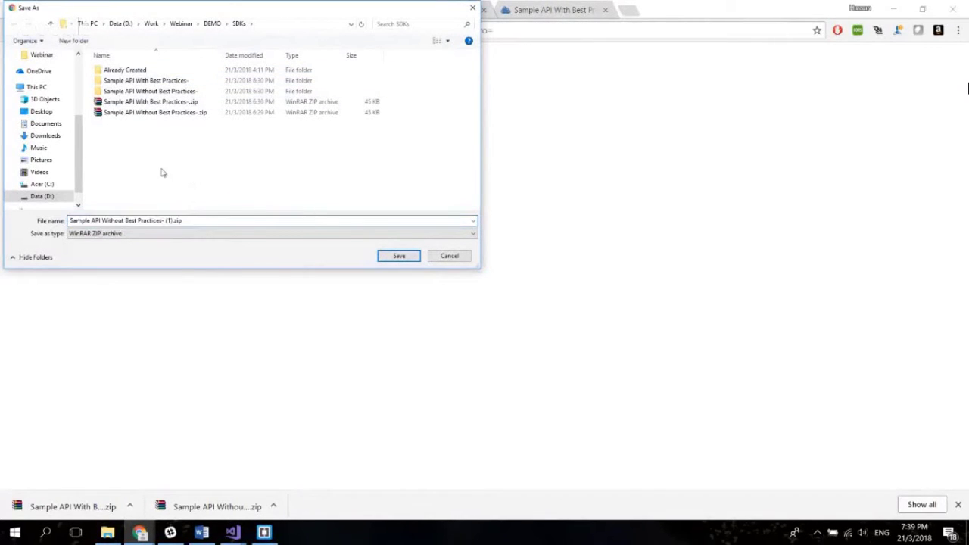
{"action": "right_click", "coordinate": [161, 167]}
{"action": "mouse_move", "coordinate": [231, 361]}
{"action": "left_click", "coordinate": [408, 178]}
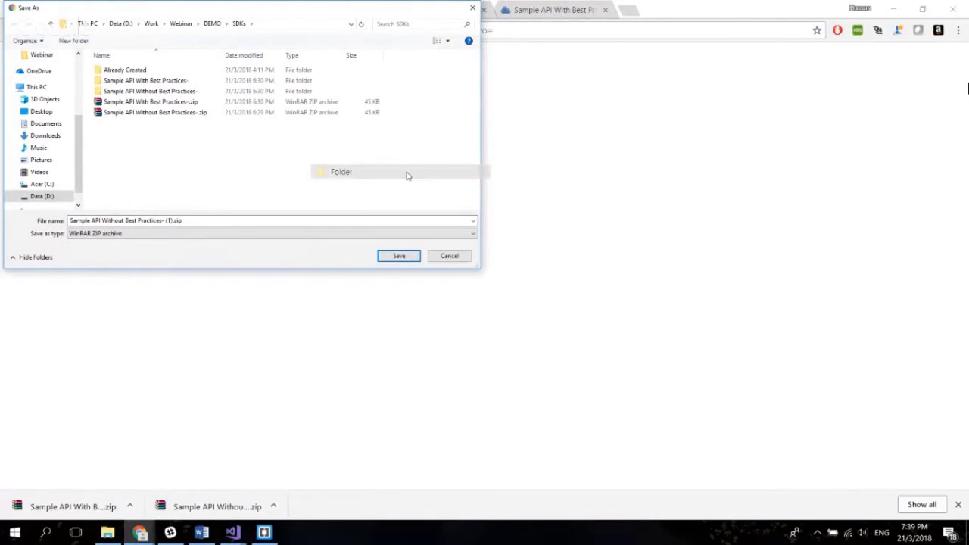
{"action": "type", "text": "new sdks"}
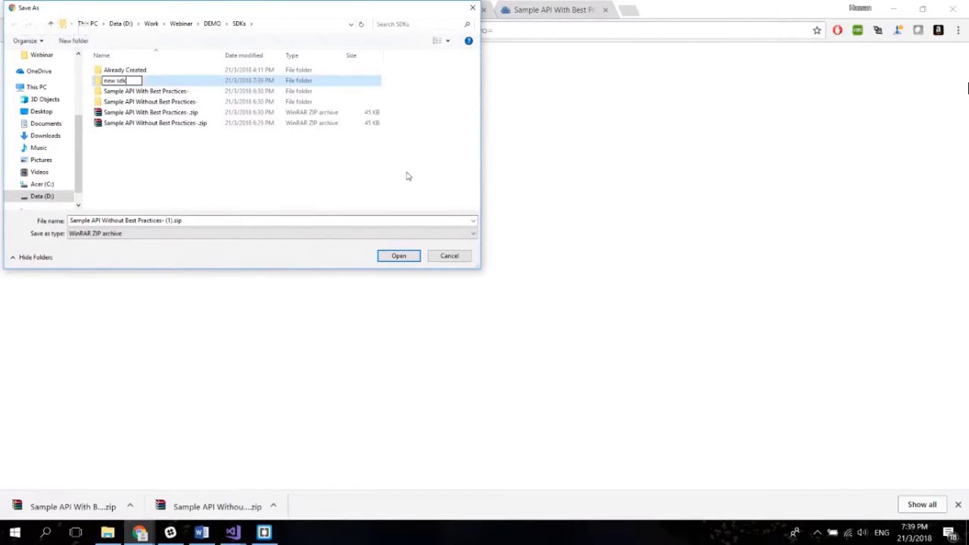
{"action": "key", "text": "Return"}
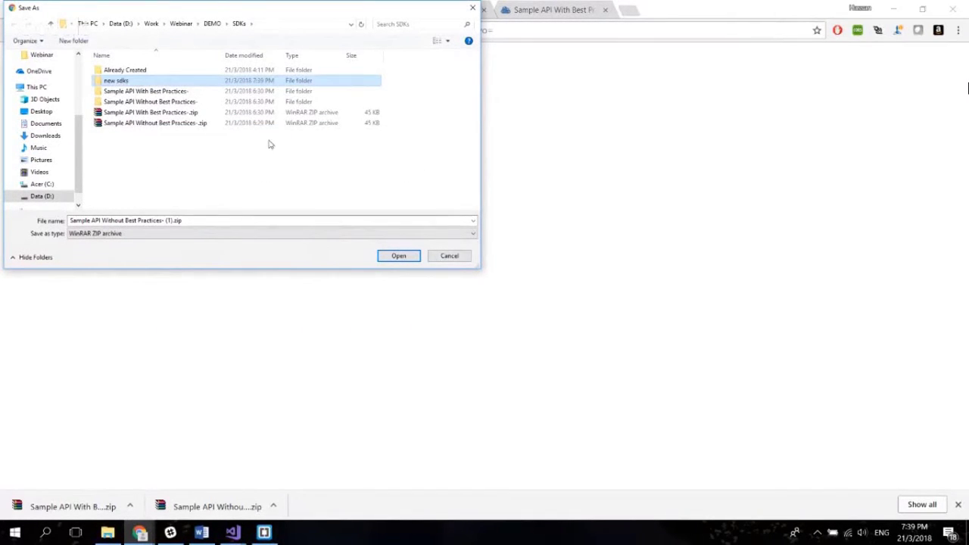
{"action": "double_click", "coordinate": [286, 84]}
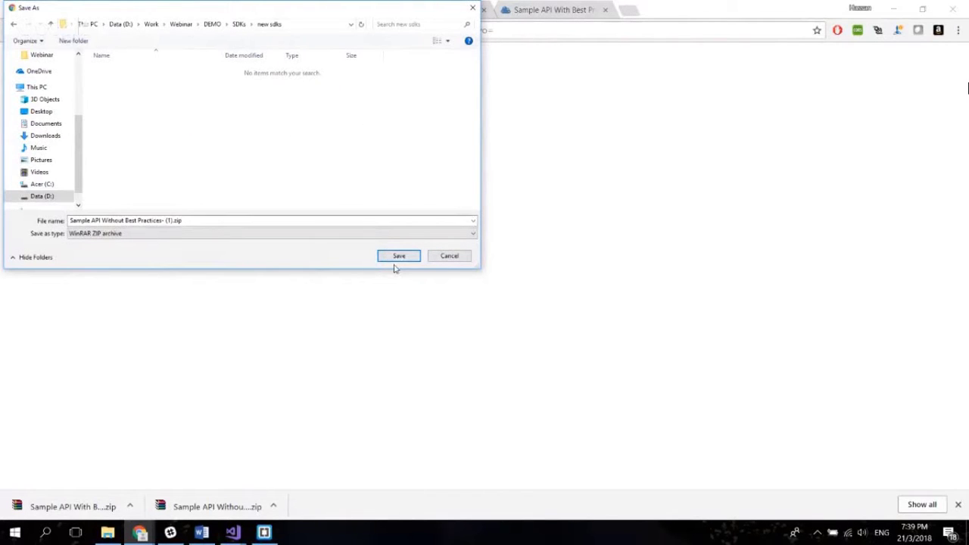
{"action": "left_click", "coordinate": [399, 256]}
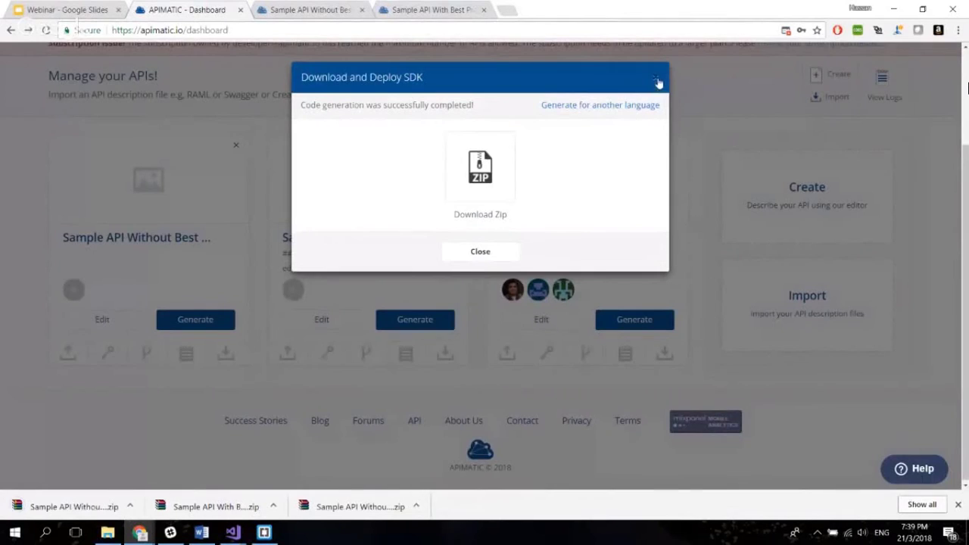
{"action": "left_click", "coordinate": [657, 78]}
Generate the Class Library (.Net Standard) SDK for Sample API With Best Practices version 1.0 and save its zip in "new sdks"
{"action": "left_click", "coordinate": [403, 318]}
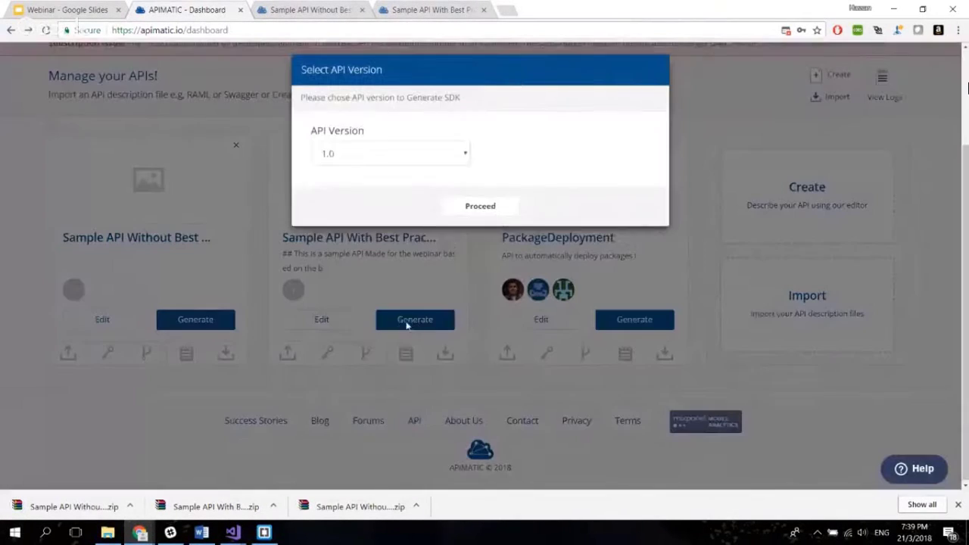
{"action": "left_click", "coordinate": [473, 207]}
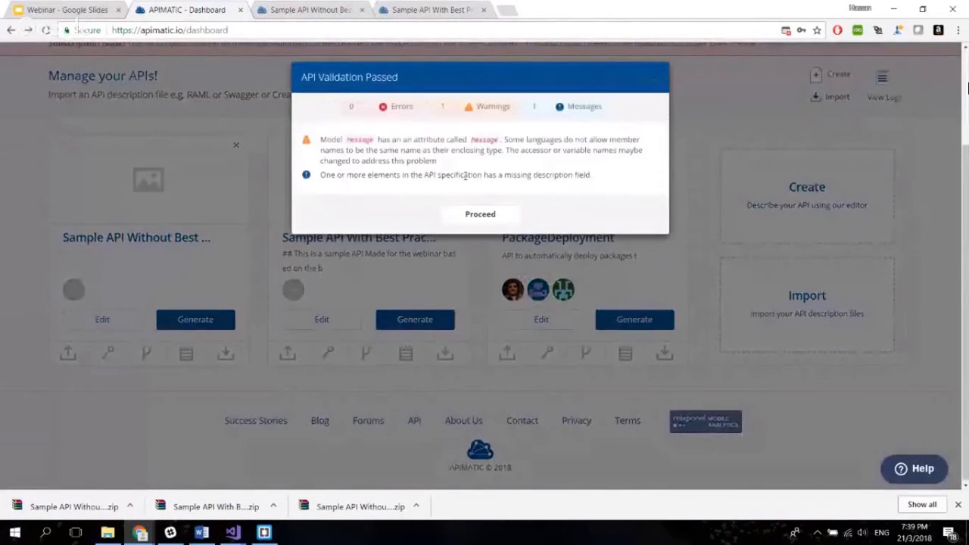
{"action": "left_click", "coordinate": [469, 216]}
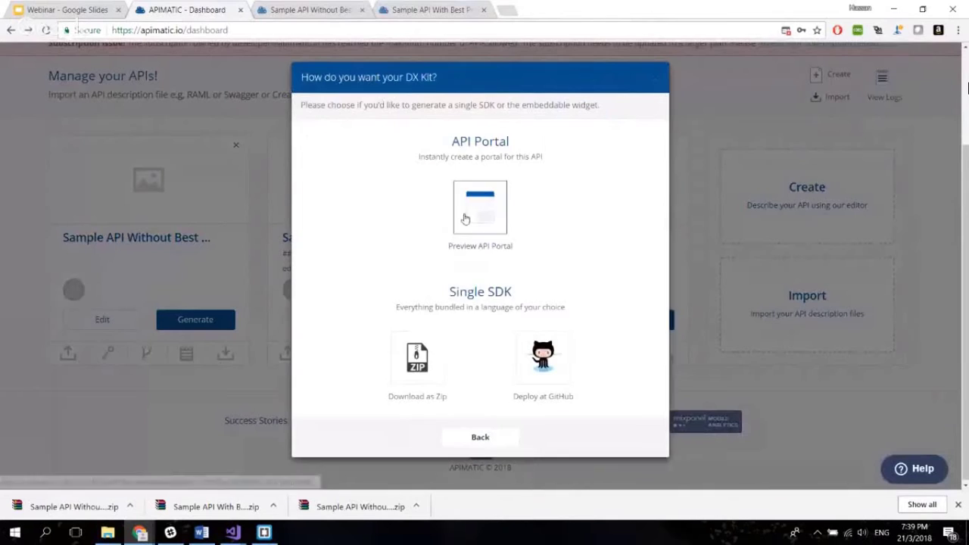
{"action": "left_click", "coordinate": [417, 357]}
{"action": "left_click", "coordinate": [414, 154]}
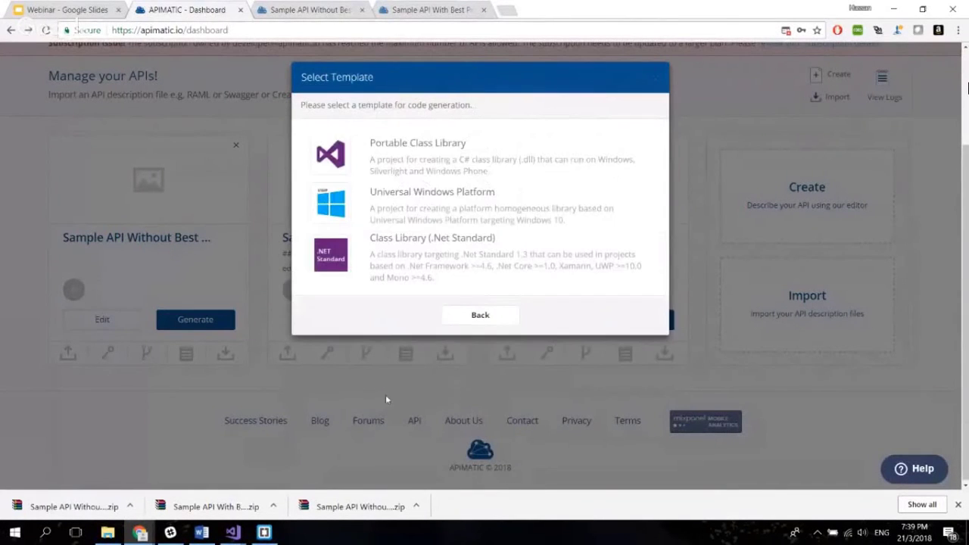
{"action": "left_click", "coordinate": [328, 259]}
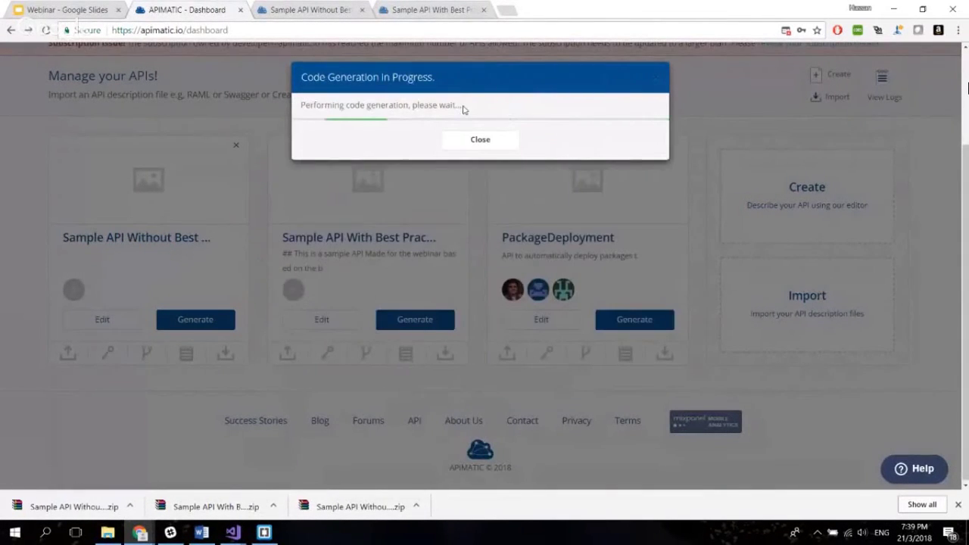
{"action": "left_click", "coordinate": [482, 189]}
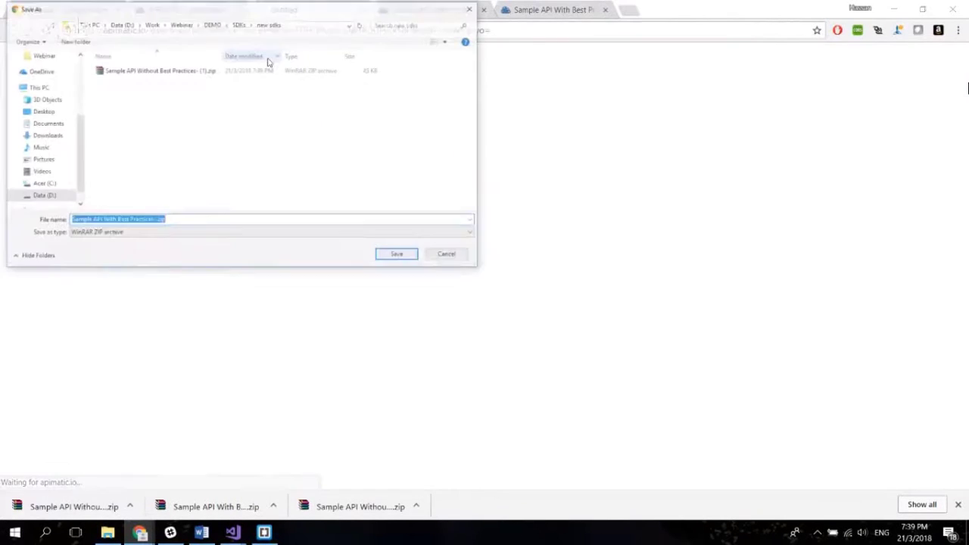
{"action": "left_click", "coordinate": [405, 259]}
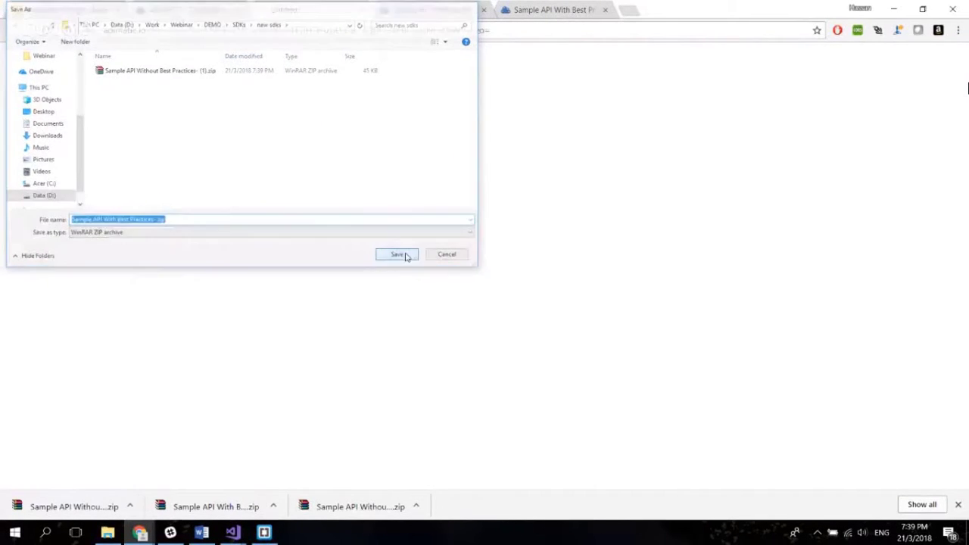
Open the "new sdks" folder inside SDKs and extract each of the two SDK archives to its own folder
{"action": "left_click", "coordinate": [112, 532]}
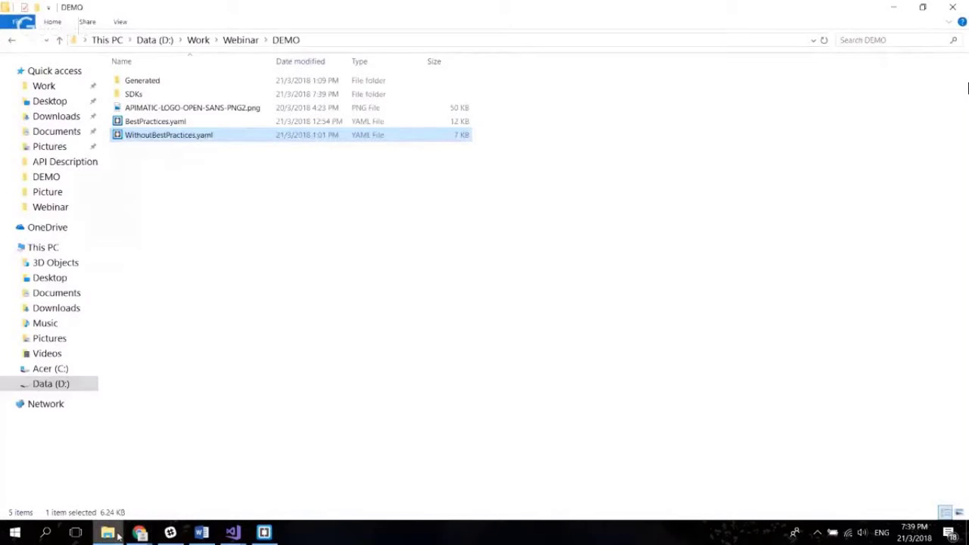
{"action": "double_click", "coordinate": [194, 94]}
{"action": "double_click", "coordinate": [196, 95]}
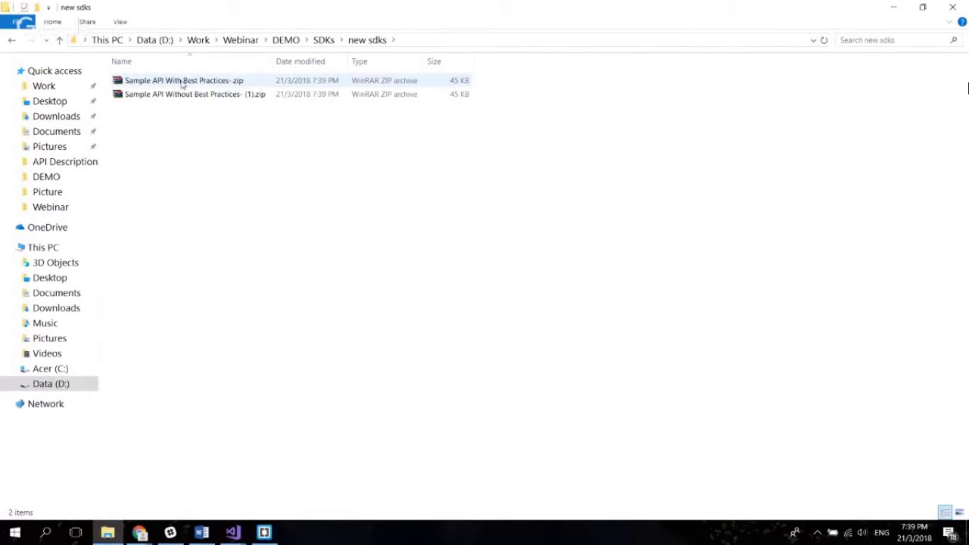
{"action": "left_click", "coordinate": [201, 83]}
{"action": "left_click", "coordinate": [228, 93], "text": "shift"}
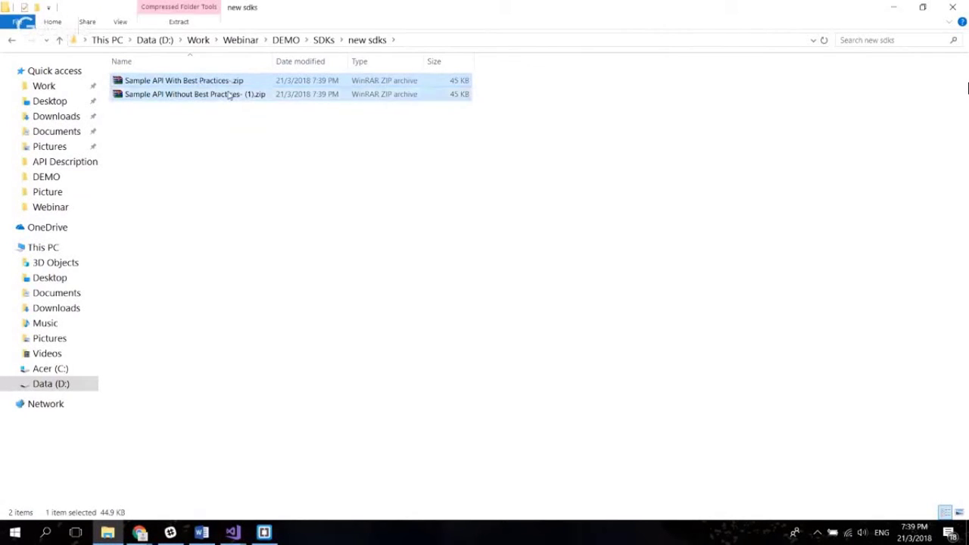
{"action": "right_click", "coordinate": [227, 94]}
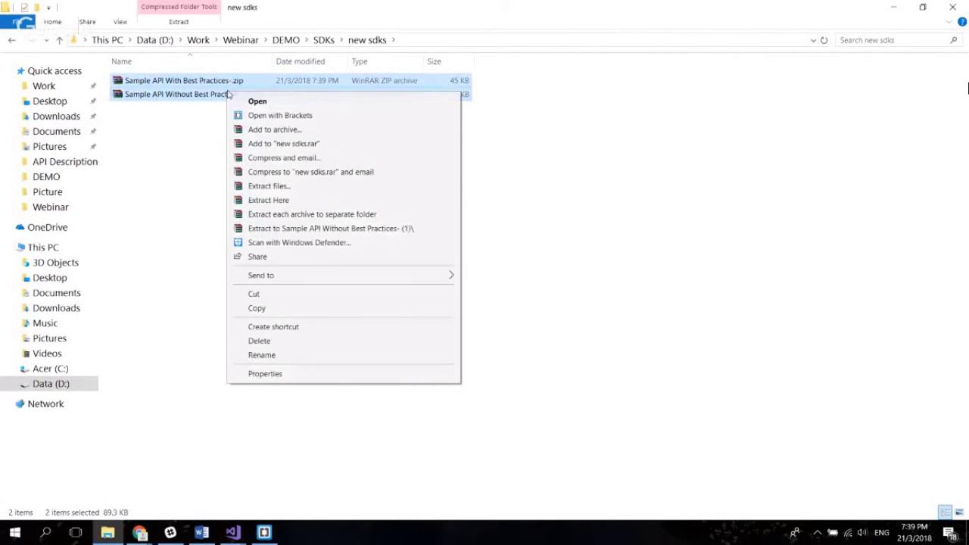
{"action": "left_click", "coordinate": [385, 216]}
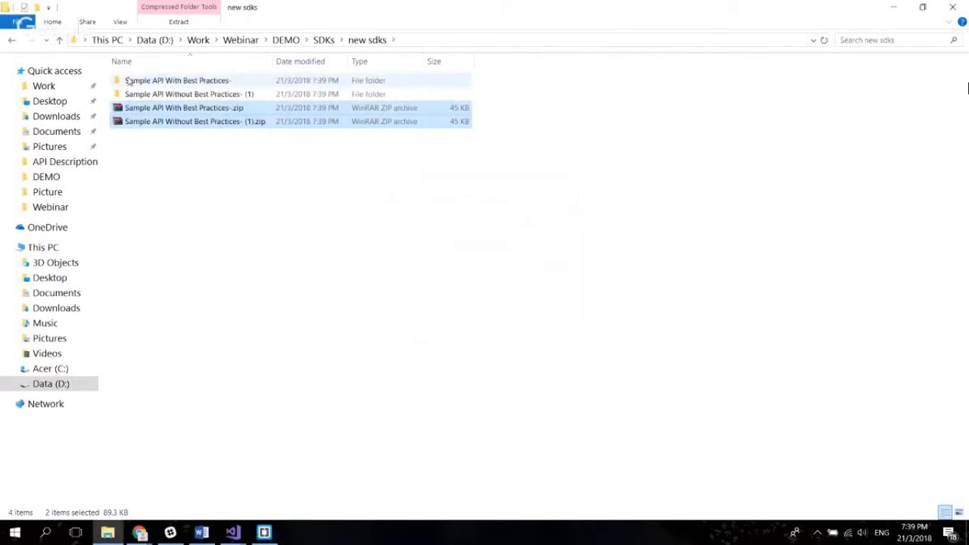
{"action": "left_click", "coordinate": [465, 279]}
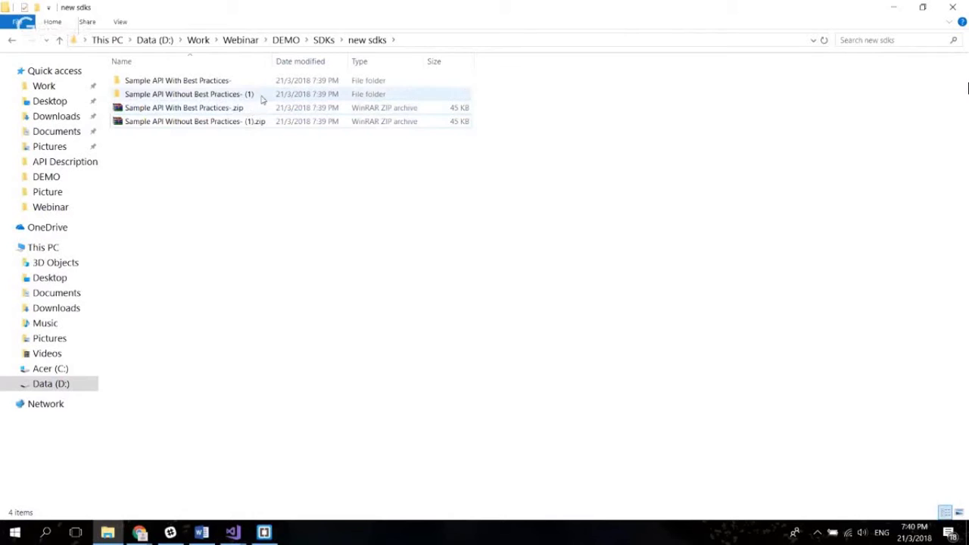
Permanently delete both SDK archives and their extracted folders from "new sdks"
{"action": "left_click", "coordinate": [276, 125]}
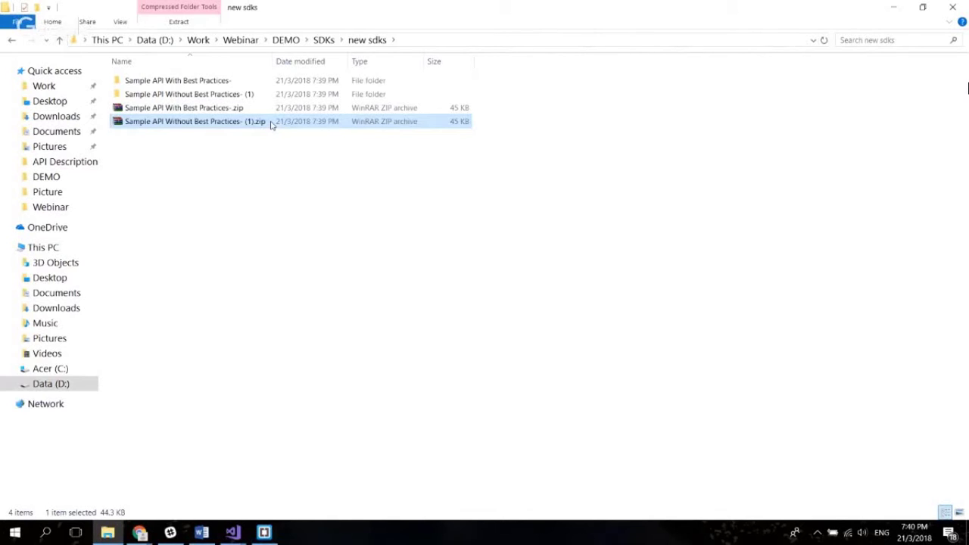
{"action": "key", "text": "shift+Delete"}
{"action": "key", "text": "Return"}
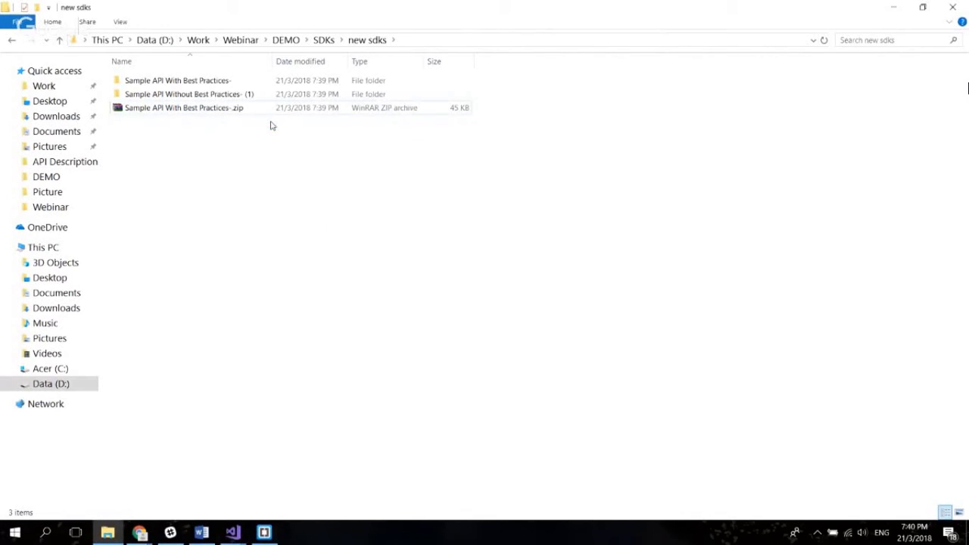
{"action": "left_click", "coordinate": [233, 83]}
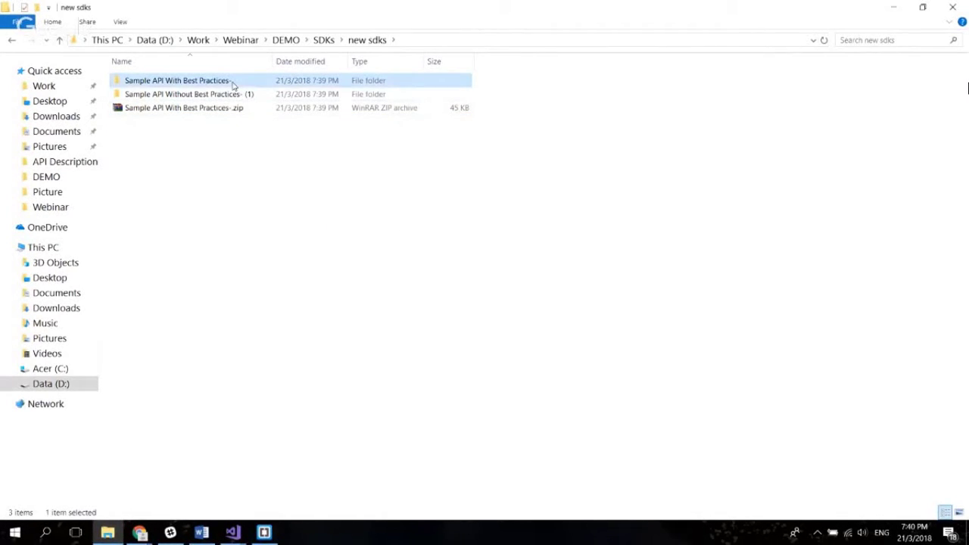
{"action": "key", "text": "shift+Delete"}
{"action": "key", "text": "Return"}
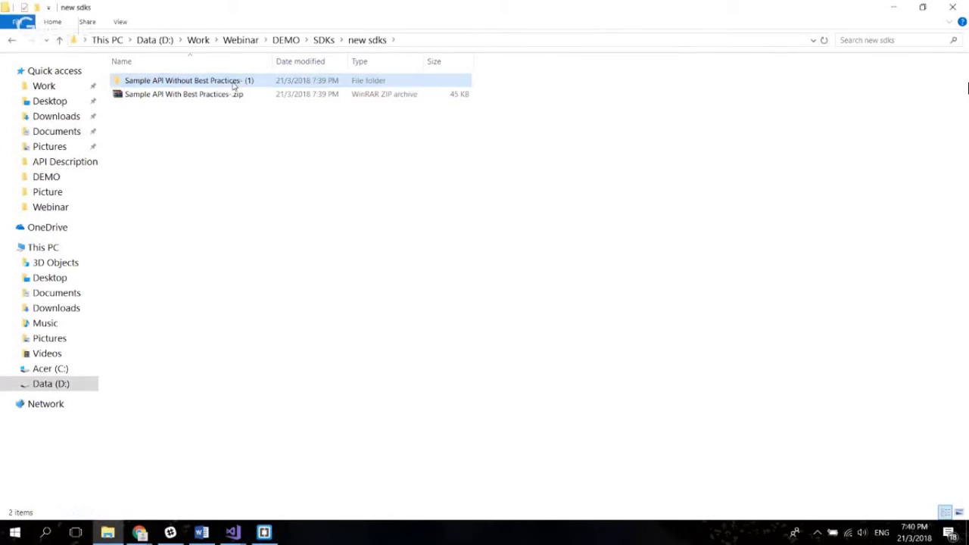
{"action": "key", "text": "ctrl+a"}
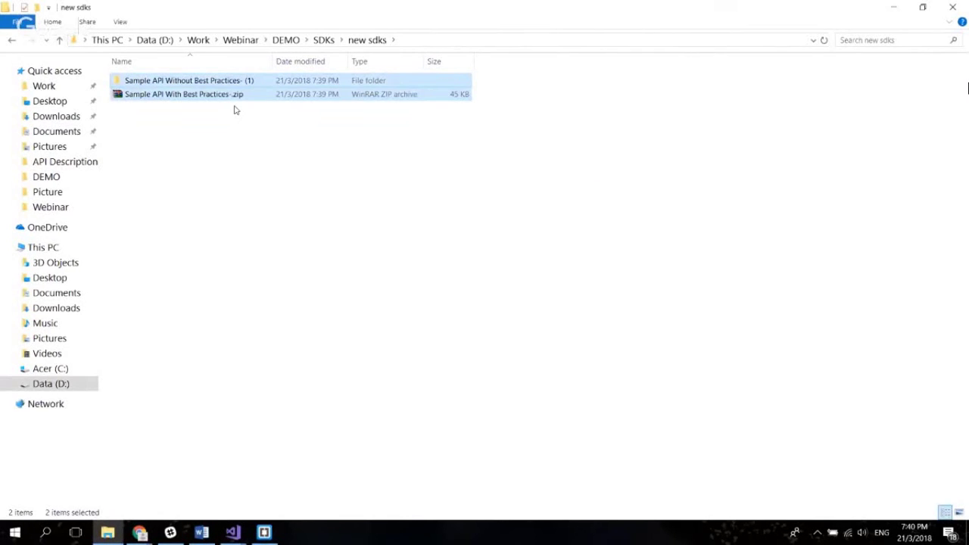
{"action": "key", "text": "shift+Delete"}
{"action": "key", "text": "Return"}
Switch to the APIMATIC dashboard, download the Sample API With Best Practices zip again into "new sdks", and close the download dialog
{"action": "key", "text": "alt+Tab"}
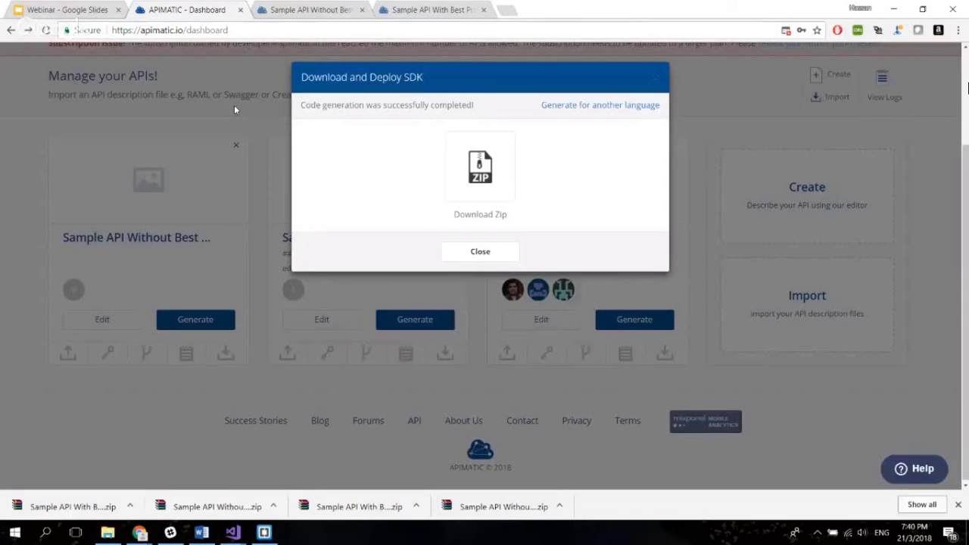
{"action": "left_click", "coordinate": [465, 176]}
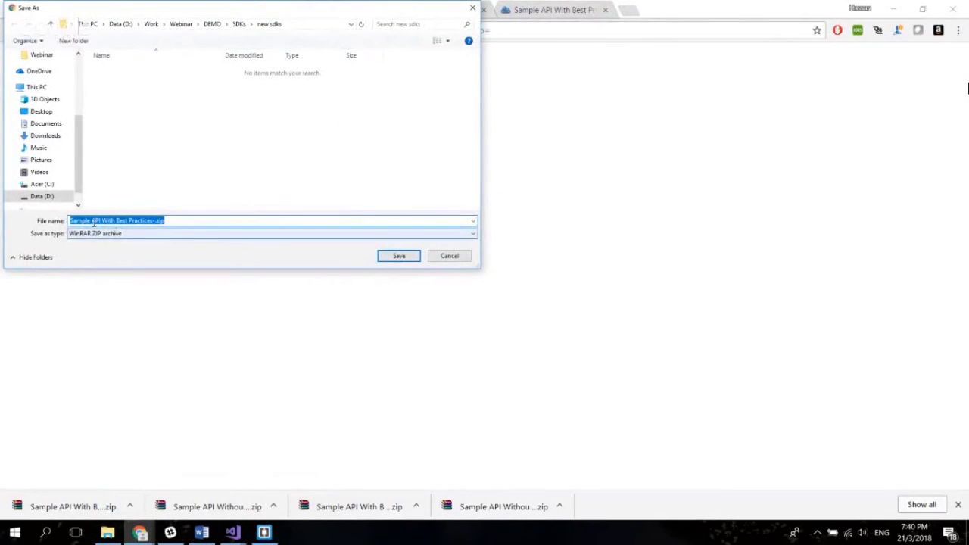
{"action": "left_click", "coordinate": [398, 256]}
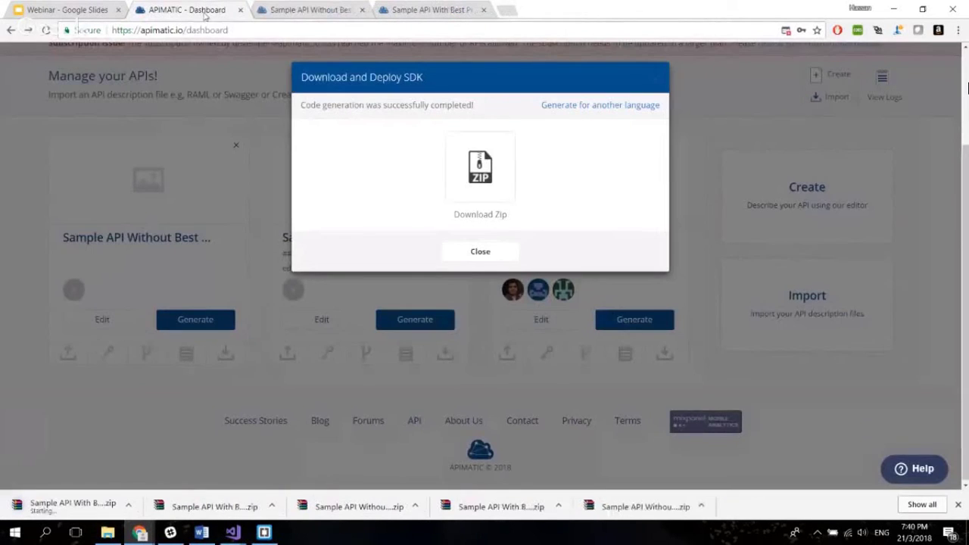
{"action": "left_click", "coordinate": [480, 252]}
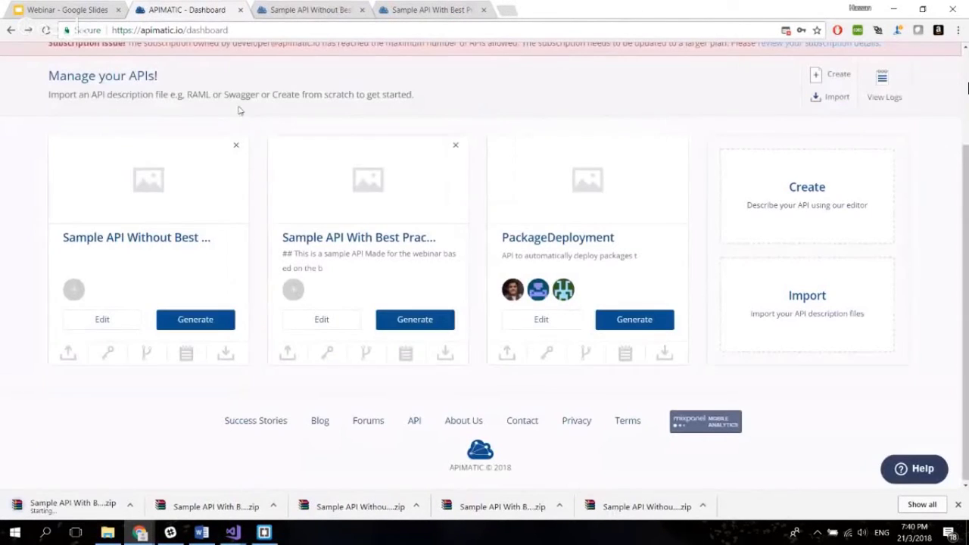
Generate the Class Library (.Net Standard) zip SDK for Sample API Without Best Practices and save it in "new sdks"
{"action": "left_click", "coordinate": [221, 324]}
{"action": "left_click", "coordinate": [480, 213]}
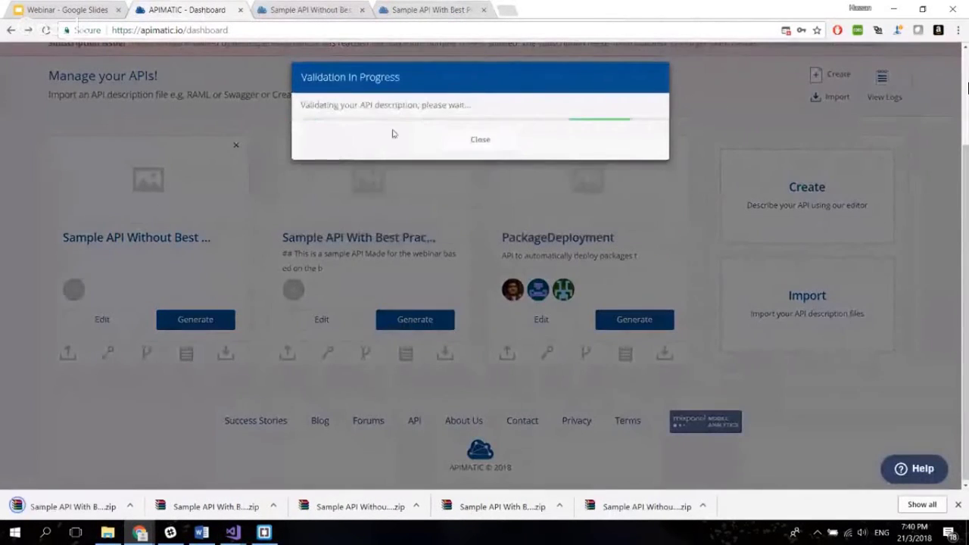
{"action": "left_click", "coordinate": [479, 179]}
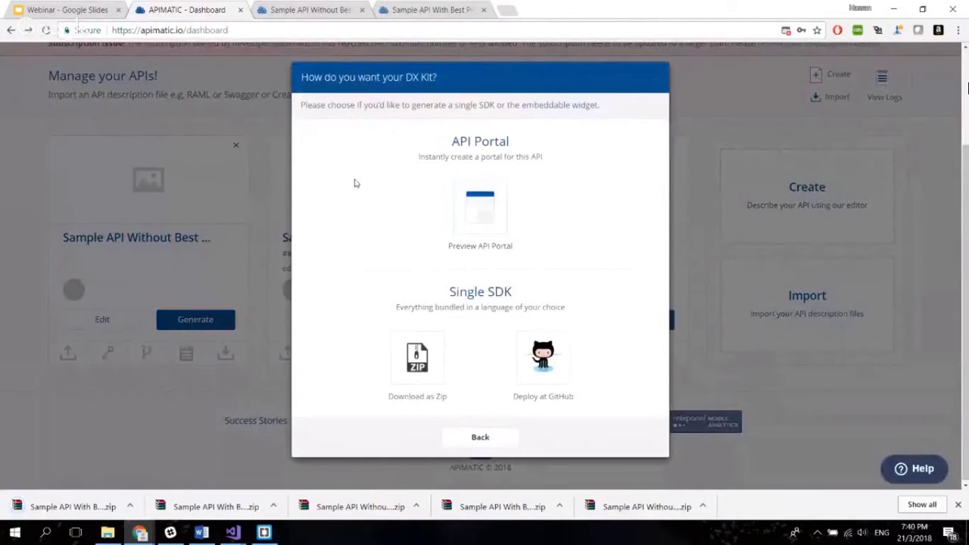
{"action": "left_click", "coordinate": [411, 354]}
{"action": "left_click", "coordinate": [416, 159]}
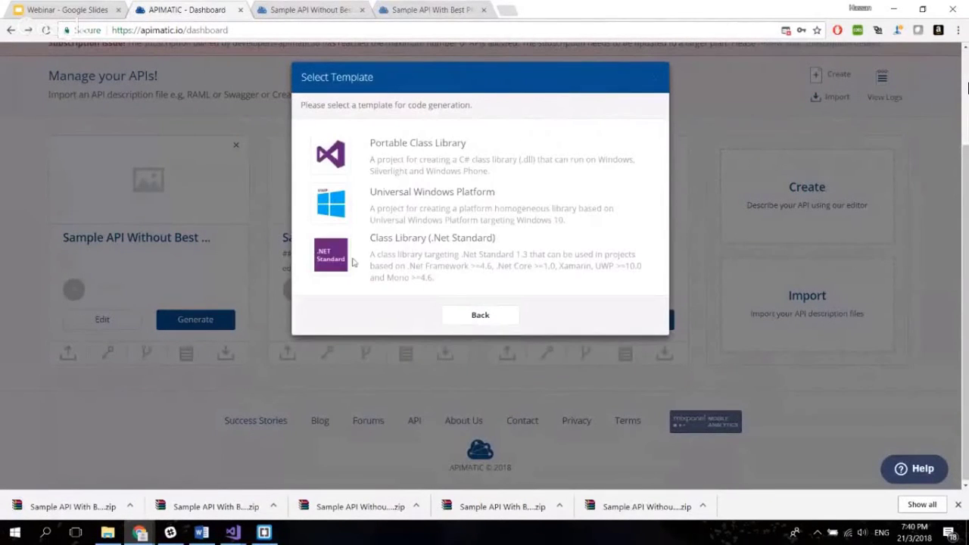
{"action": "left_click", "coordinate": [346, 261]}
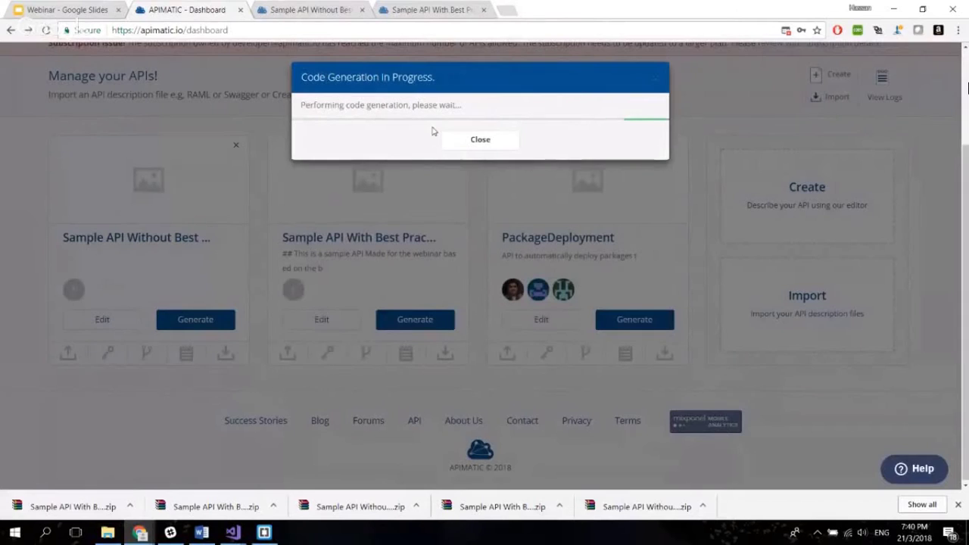
{"action": "left_click", "coordinate": [454, 144]}
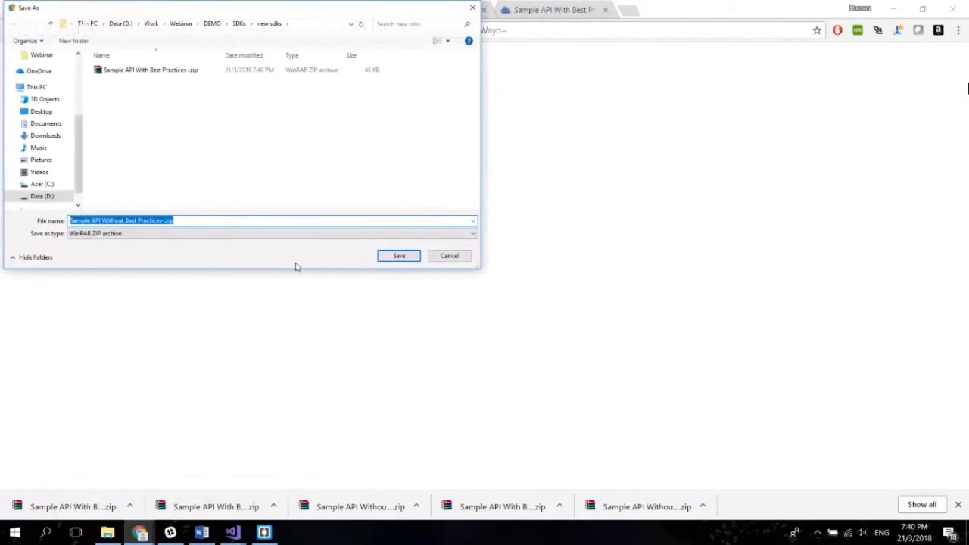
{"action": "left_click", "coordinate": [399, 256]}
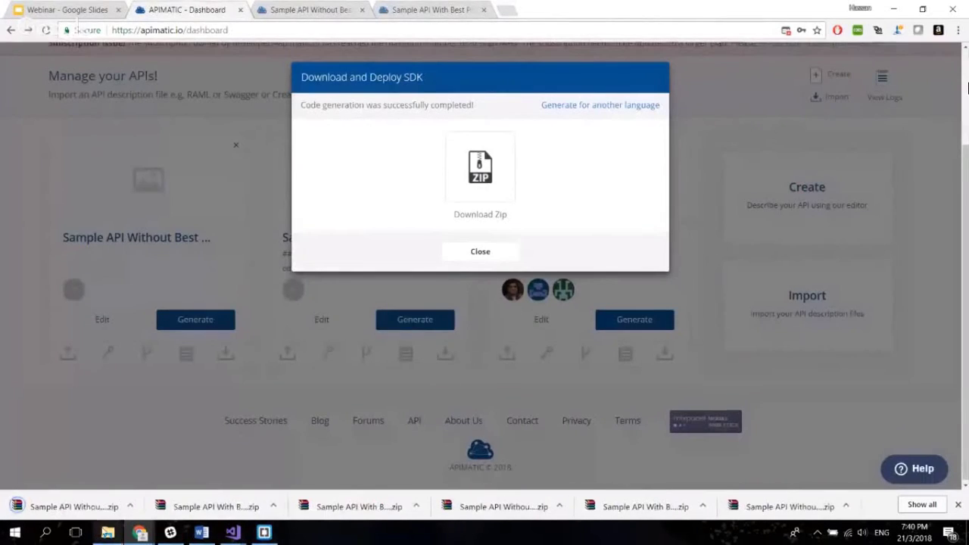
Switch to File Explorer and extract both new SDK archives in "new sdks" to separate folders
{"action": "left_click", "coordinate": [108, 533]}
{"action": "left_click", "coordinate": [237, 98]}
{"action": "left_click", "coordinate": [238, 81], "text": "ctrl"}
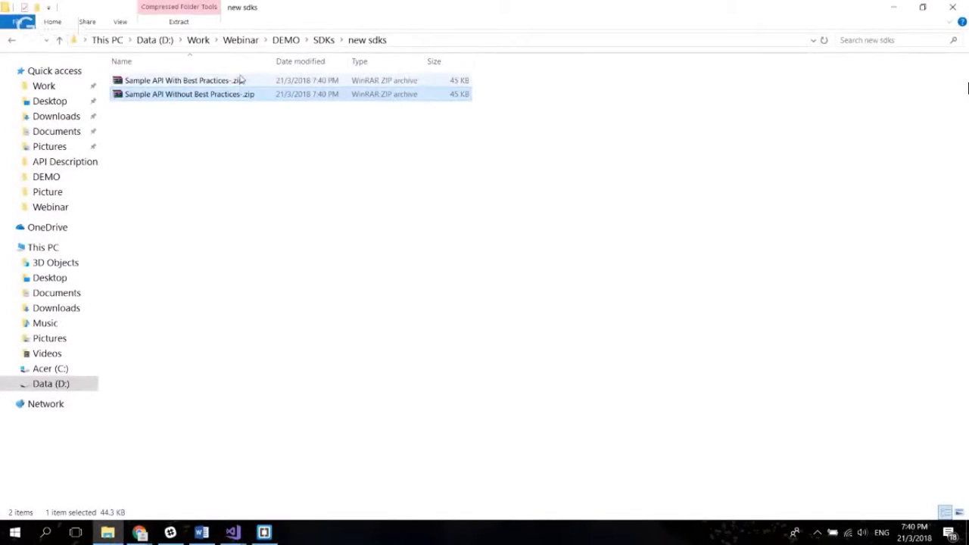
{"action": "right_click", "coordinate": [250, 97]}
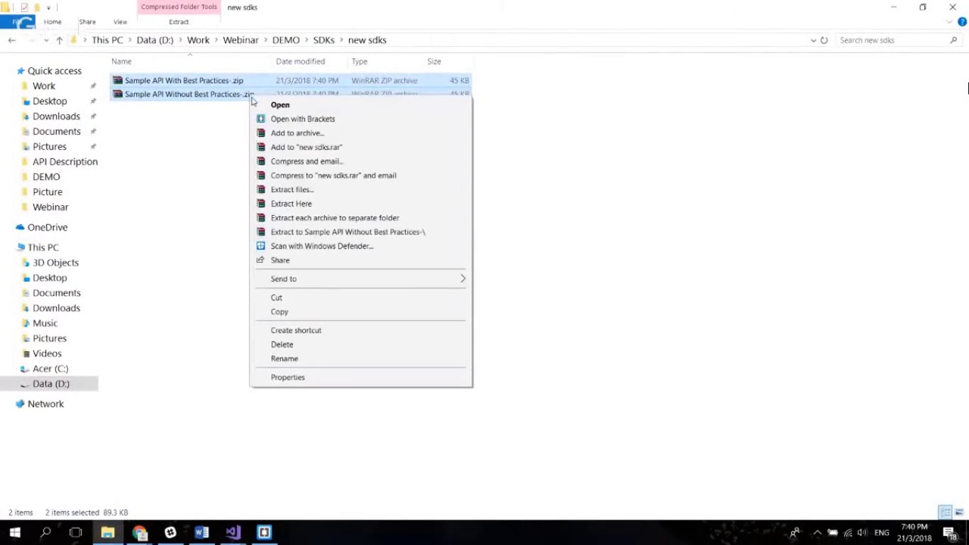
{"action": "left_click", "coordinate": [435, 220]}
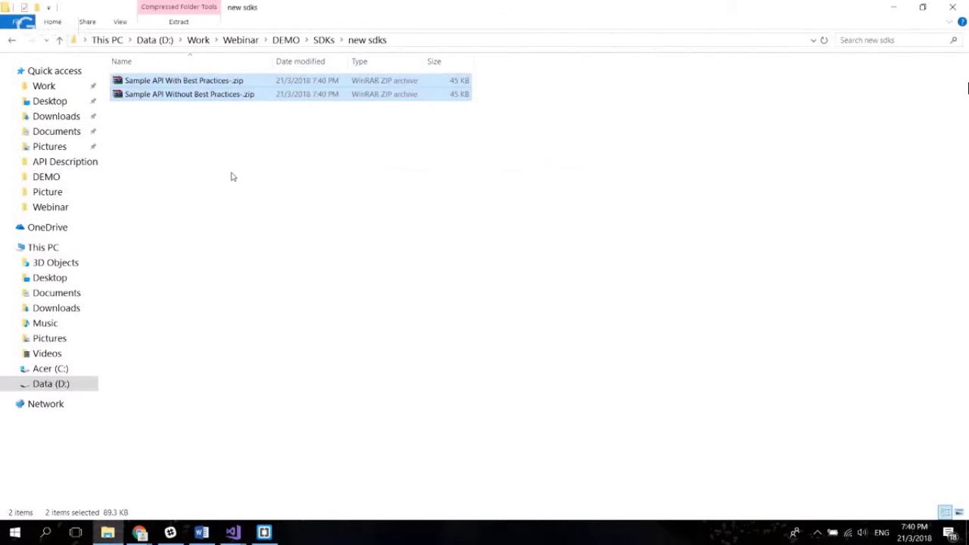
{"action": "left_click", "coordinate": [243, 203]}
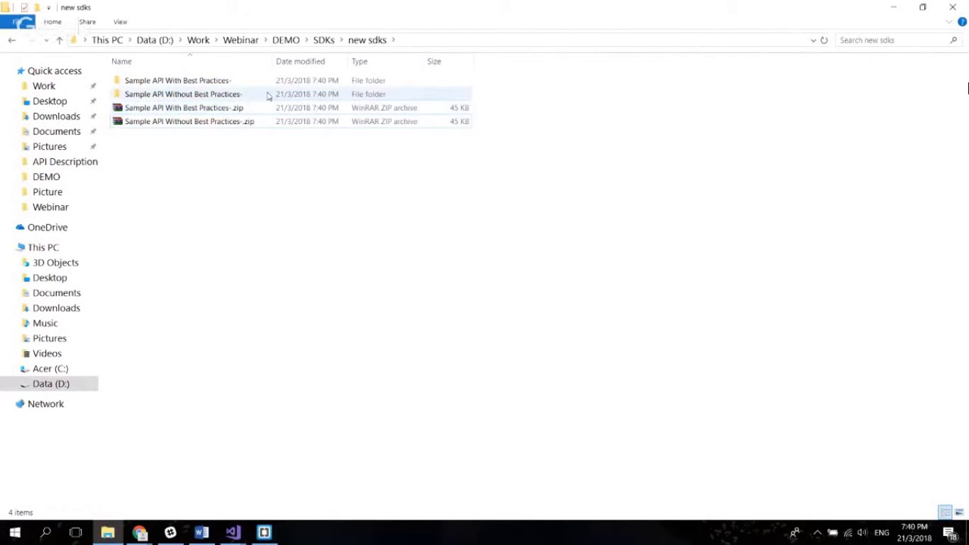
Open SampleAPIWithBestPractices.sln in Visual Studio and open ValidatorController.cs from the Standard project's Controllers folder
{"action": "double_click", "coordinate": [225, 84]}
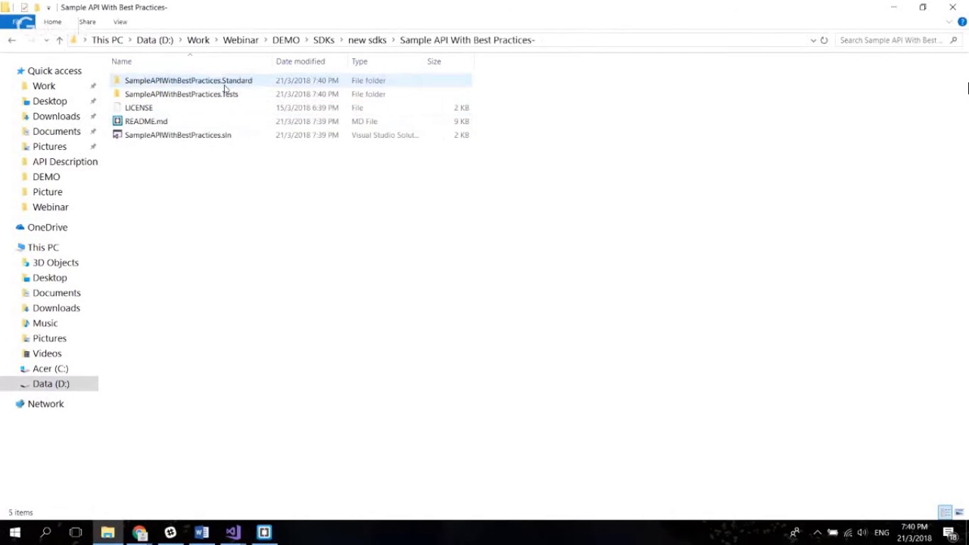
{"action": "double_click", "coordinate": [258, 140]}
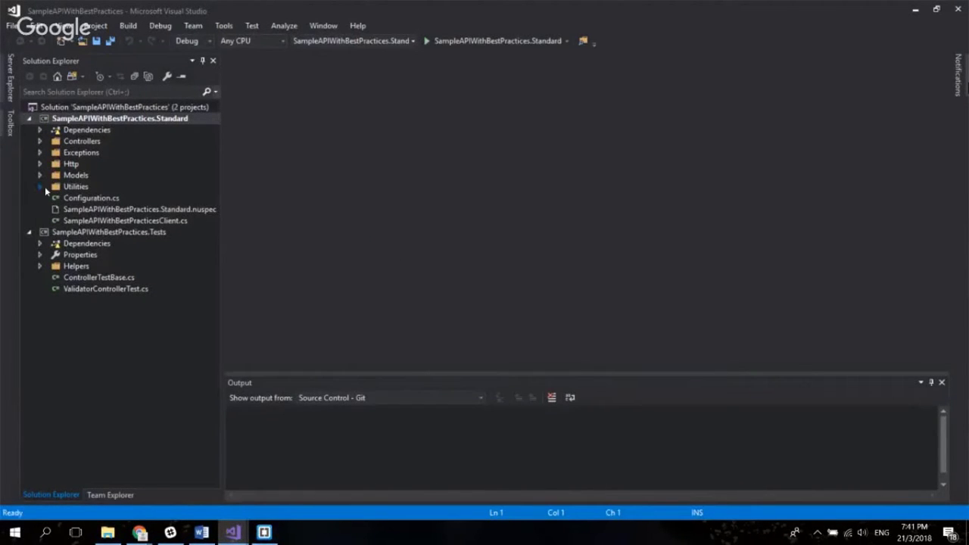
{"action": "left_click", "coordinate": [40, 141]}
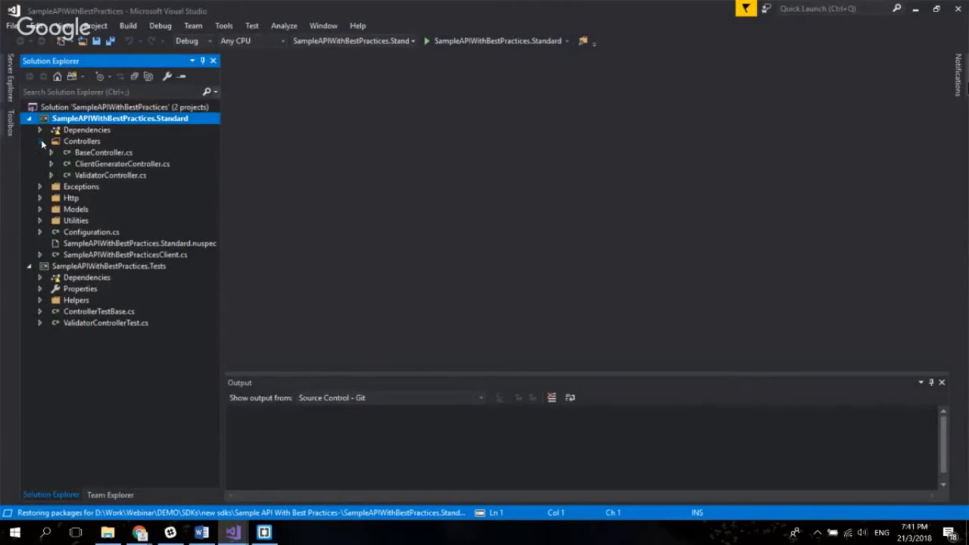
{"action": "left_click", "coordinate": [112, 175]}
{"action": "double_click", "coordinate": [111, 175]}
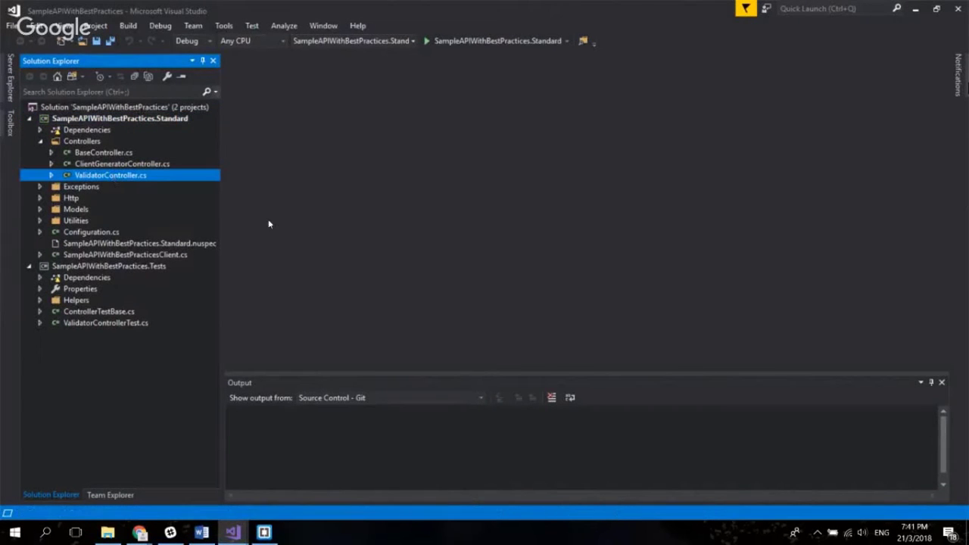
Highlight parts of the endpoint description in the summary comment above the GetValidateGet2 method
{"action": "scroll", "coordinate": [401, 220], "scroll_direction": "down", "scroll_amount": 5}
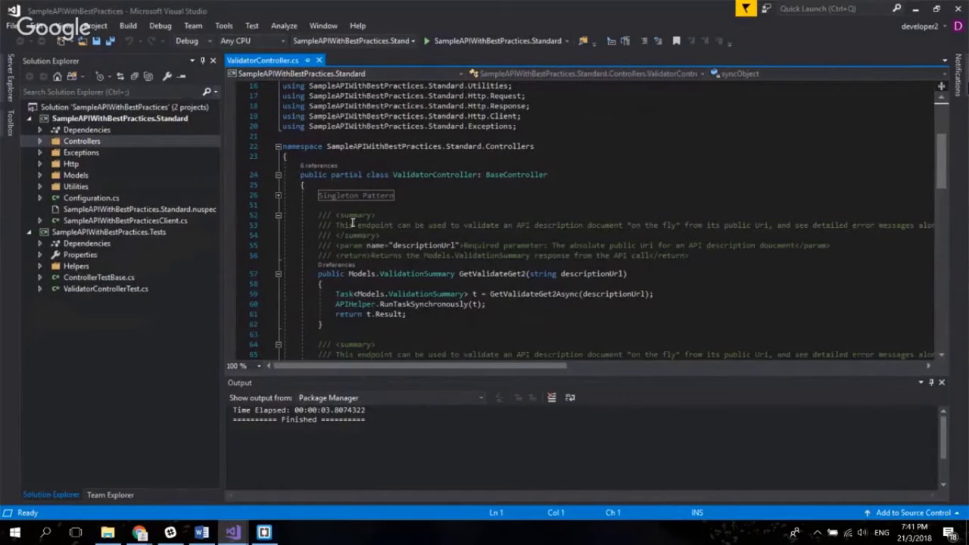
{"action": "left_click_drag", "start_coordinate": [336, 225], "coordinate": [485, 230]}
{"action": "left_click_drag", "start_coordinate": [760, 226], "coordinate": [927, 225]}
{"action": "left_click", "coordinate": [454, 206]}
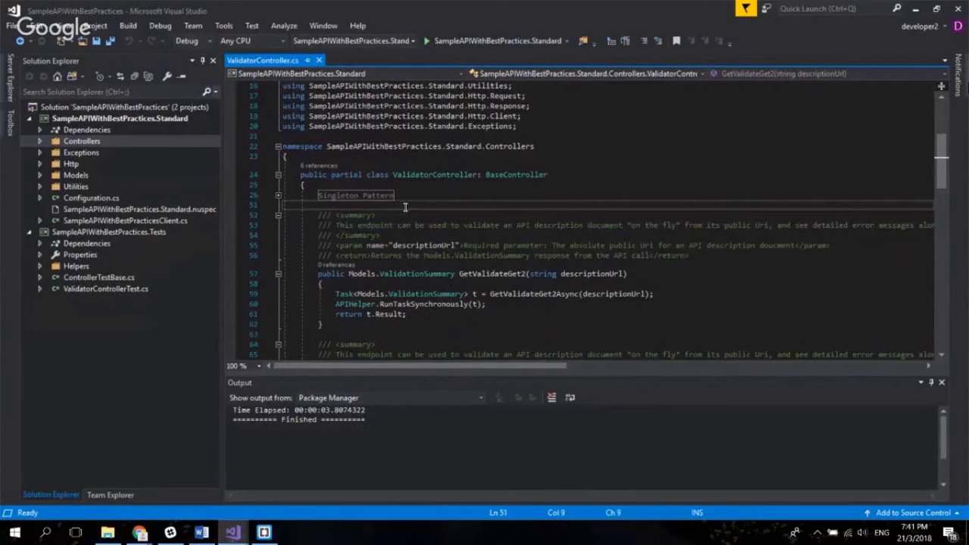
Highlight the descriptionUrl parameter's name, required marker and description in the GetValidateGet2 comment, and dismiss the YouTube notification
{"action": "left_click", "coordinate": [336, 246]}
{"action": "left_click_drag", "start_coordinate": [337, 245], "coordinate": [384, 245]}
{"action": "double_click", "coordinate": [440, 245]}
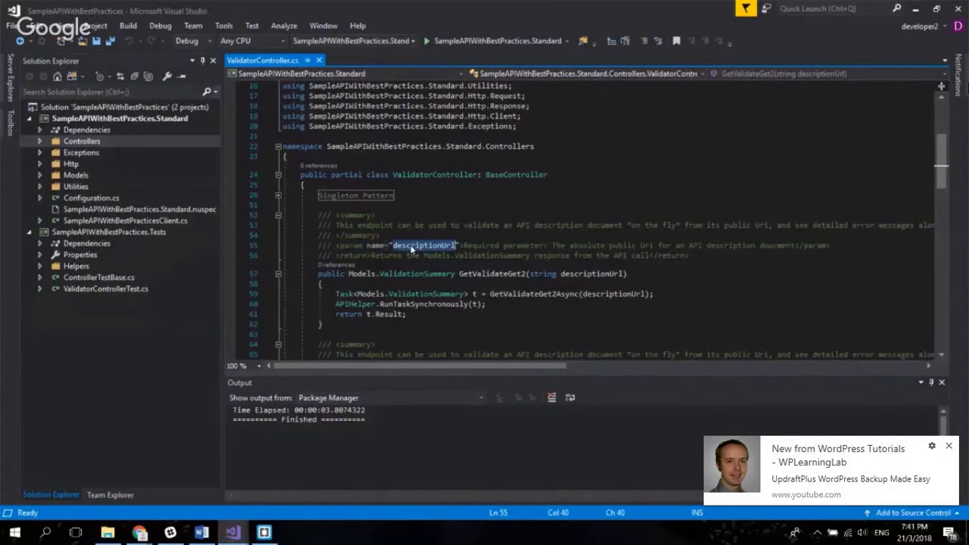
{"action": "double_click", "coordinate": [483, 245]}
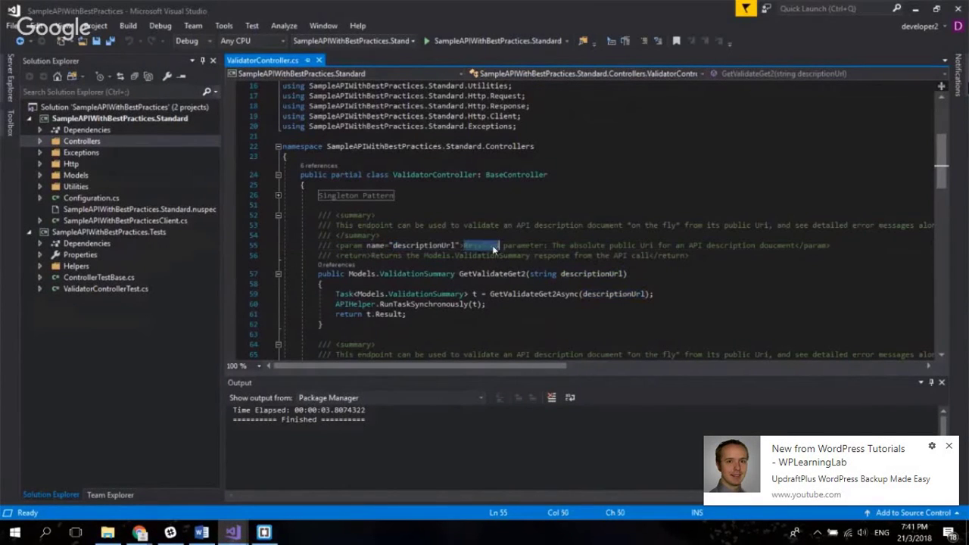
{"action": "left_click", "coordinate": [556, 246]}
{"action": "left_click_drag", "start_coordinate": [557, 245], "coordinate": [838, 251]}
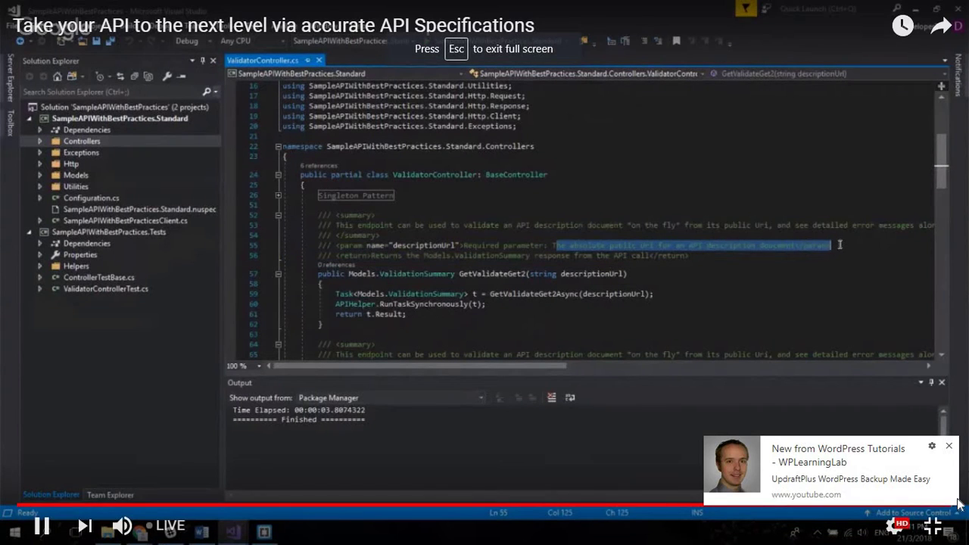
{"action": "left_click", "coordinate": [951, 446]}
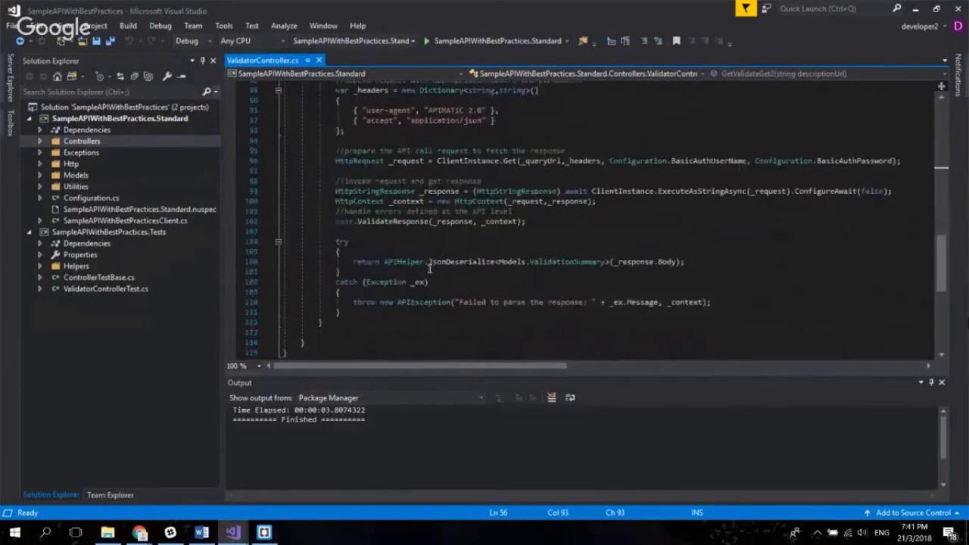
Highlight the documentation comment above the GetValidateGet2Async method, and open ValidationSummary.cs from the Models folder
{"action": "left_click_drag", "start_coordinate": [335, 170], "coordinate": [831, 198]}
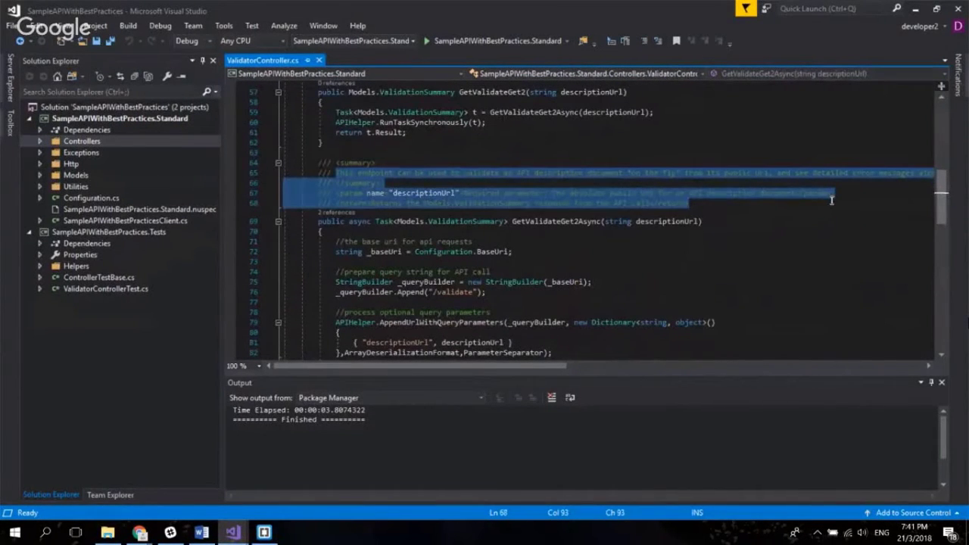
{"action": "left_click", "coordinate": [688, 203]}
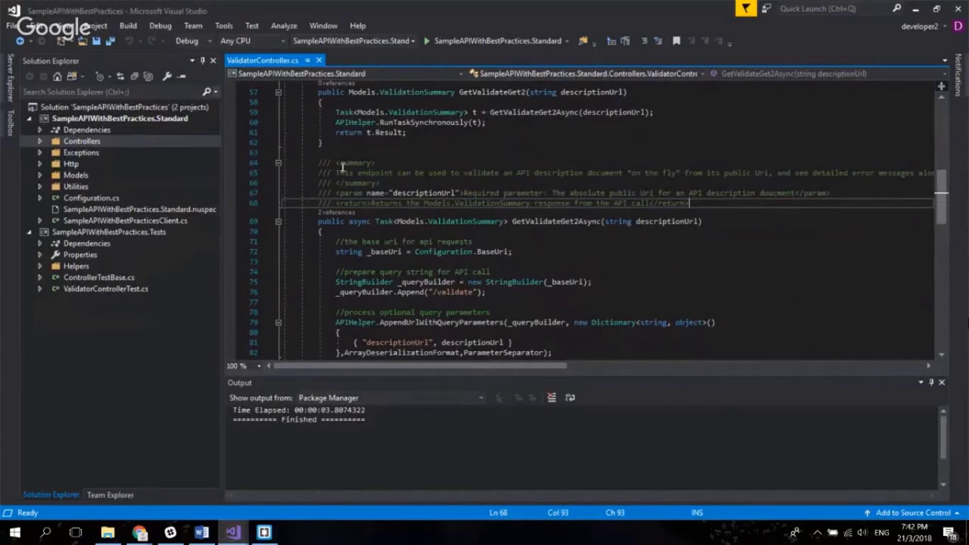
{"action": "left_click", "coordinate": [41, 175]}
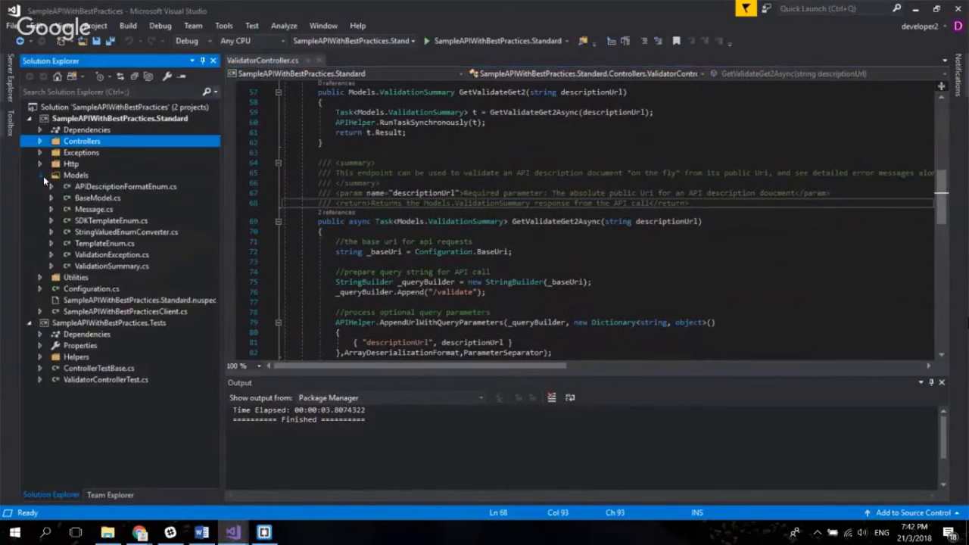
{"action": "double_click", "coordinate": [130, 267]}
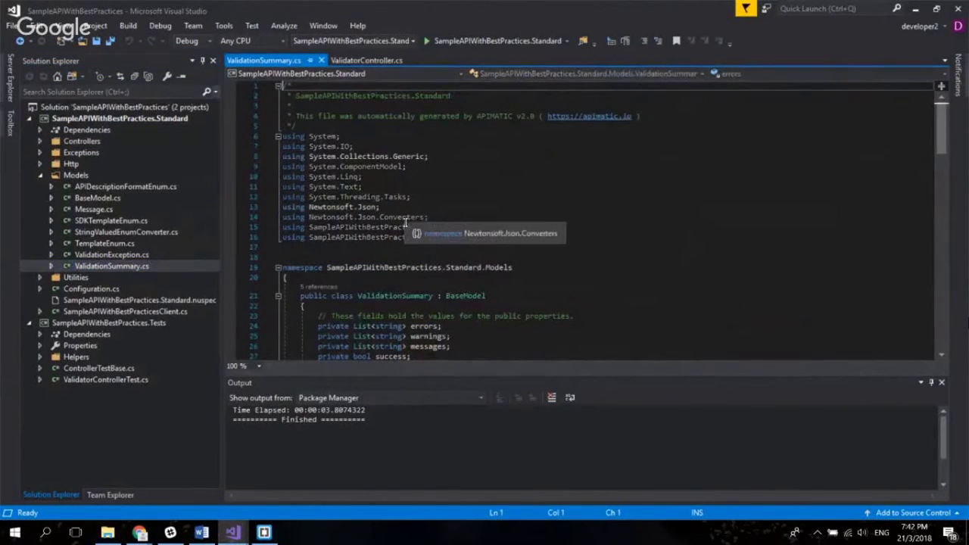
{"action": "left_click", "coordinate": [422, 306]}
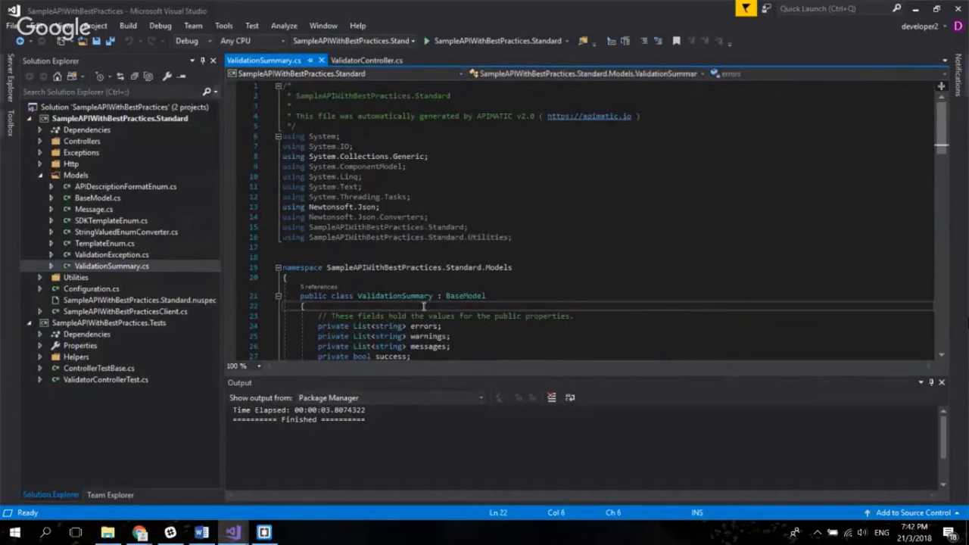
Highlight the comment above the private fields of the ValidationSummary class and the description in the Errors property's summary comment
{"action": "scroll", "coordinate": [424, 305], "scroll_direction": "down", "scroll_amount": 2}
{"action": "scroll", "coordinate": [423, 305], "scroll_direction": "down", "scroll_amount": 1}
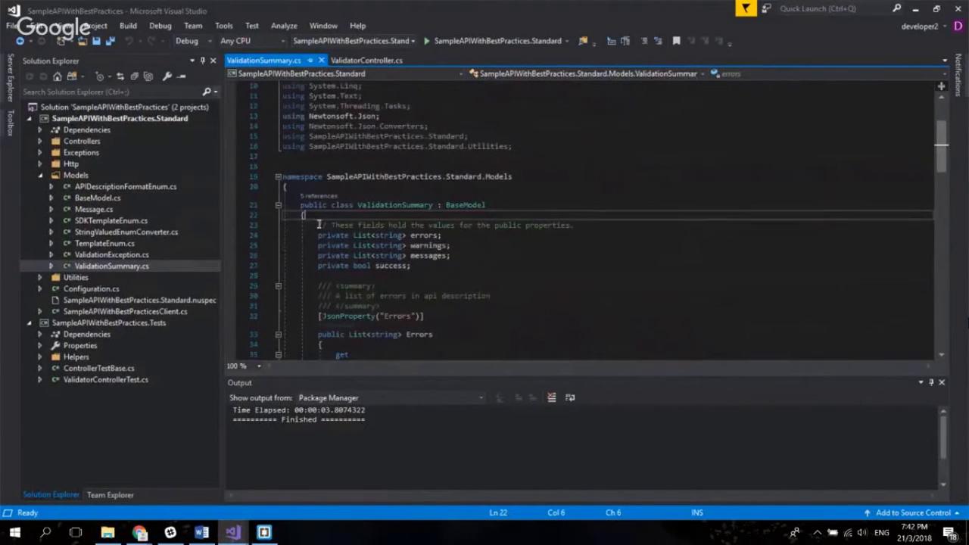
{"action": "left_click_drag", "start_coordinate": [318, 225], "coordinate": [594, 227]}
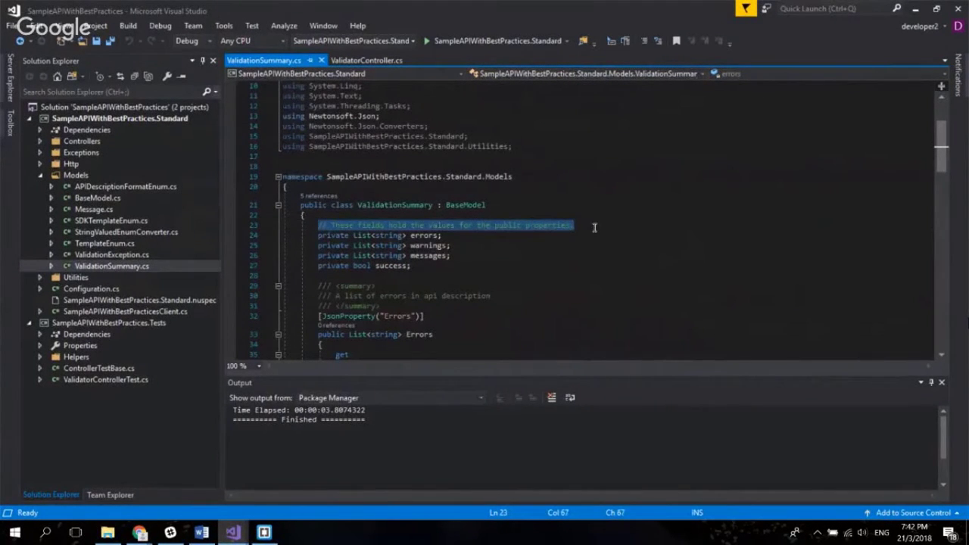
{"action": "scroll", "coordinate": [548, 230], "scroll_direction": "down", "scroll_amount": 5}
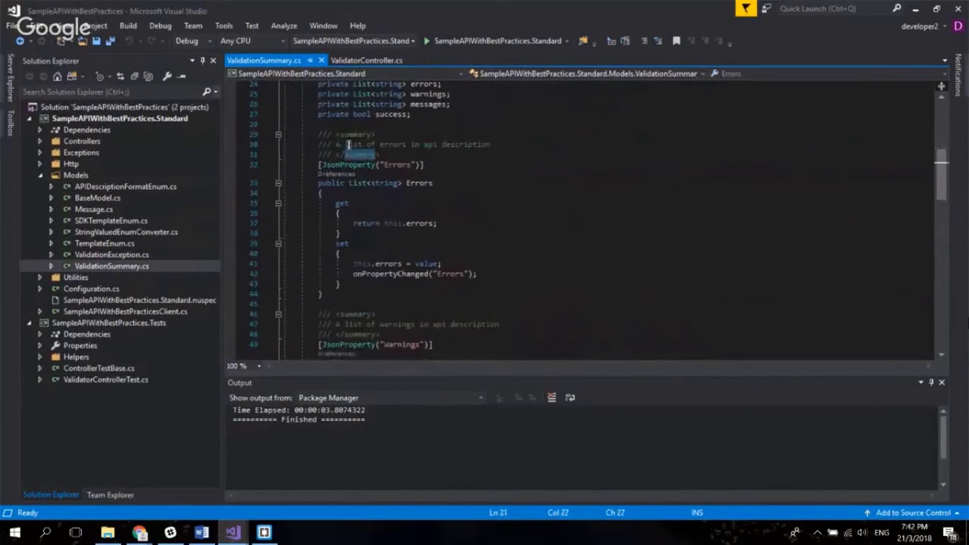
{"action": "left_click", "coordinate": [345, 147]}
{"action": "left_click", "coordinate": [510, 142]}
{"action": "left_click_drag", "start_coordinate": [510, 142], "coordinate": [334, 142]}
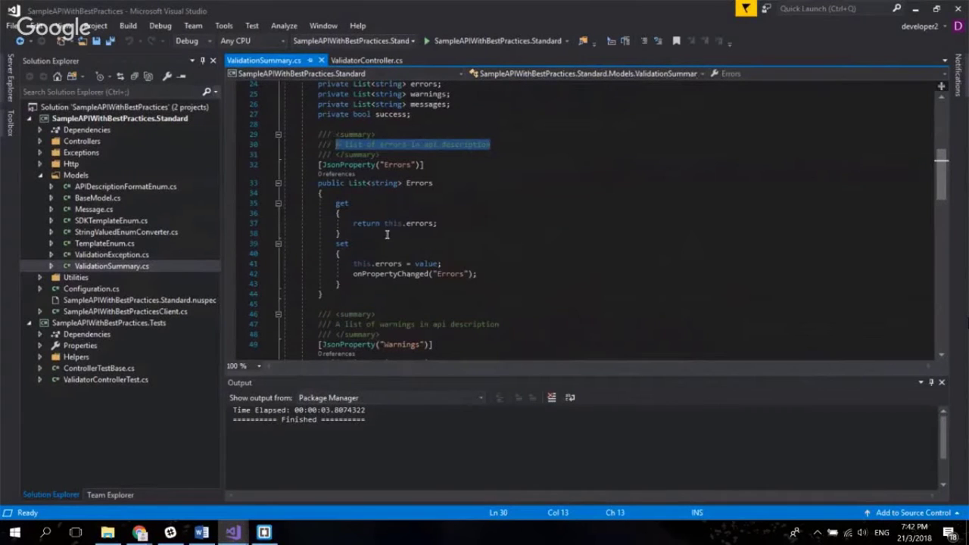
Highlight the descriptions in the summary comments of the Warnings and Messages properties
{"action": "scroll", "coordinate": [387, 235], "scroll_direction": "down", "scroll_amount": 2}
{"action": "left_click_drag", "start_coordinate": [332, 262], "coordinate": [549, 263]}
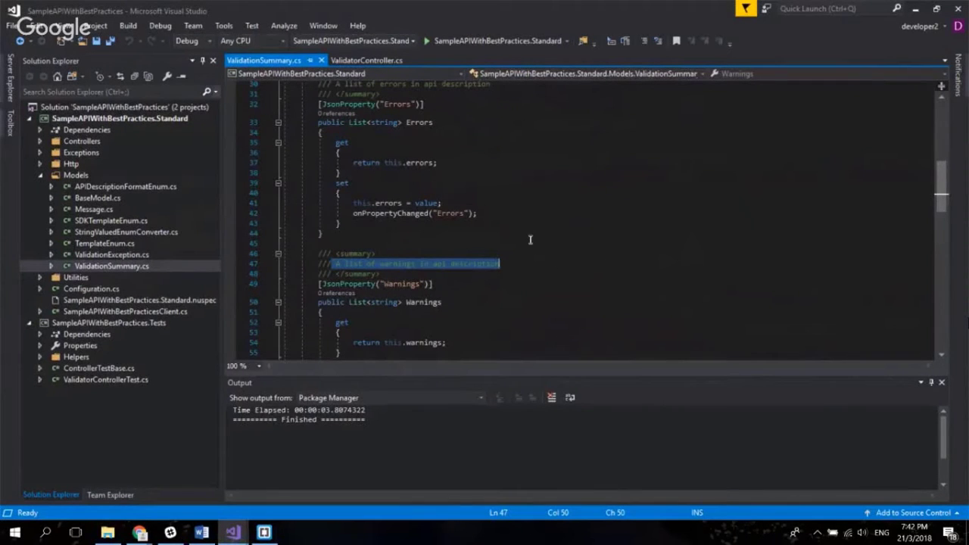
{"action": "scroll", "coordinate": [442, 308], "scroll_direction": "down", "scroll_amount": 6}
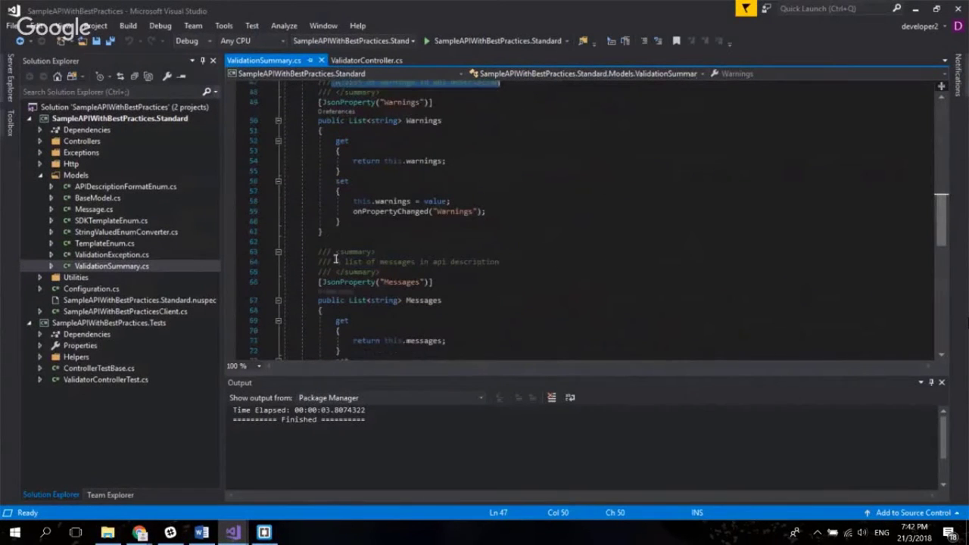
{"action": "left_click_drag", "start_coordinate": [333, 261], "coordinate": [514, 259]}
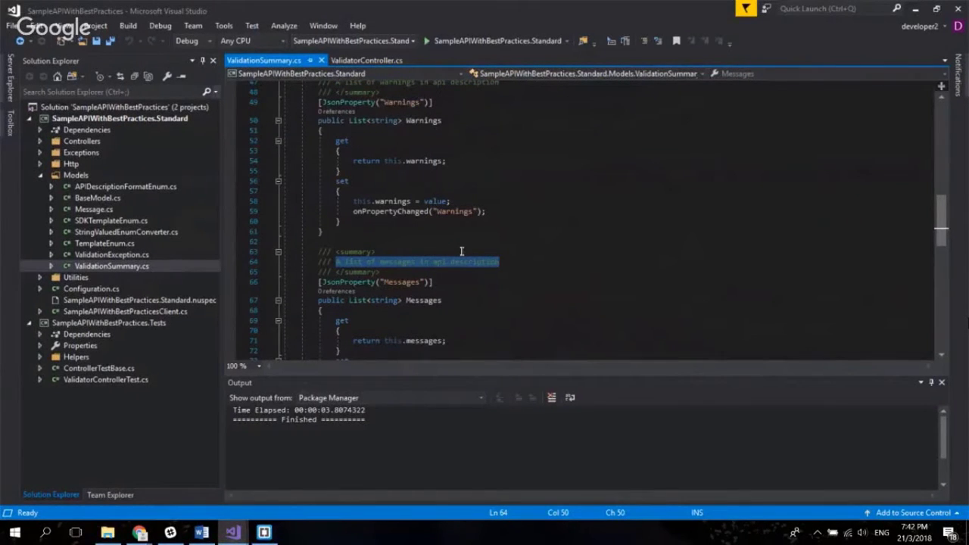
{"action": "scroll", "coordinate": [461, 251], "scroll_direction": "up", "scroll_amount": 5}
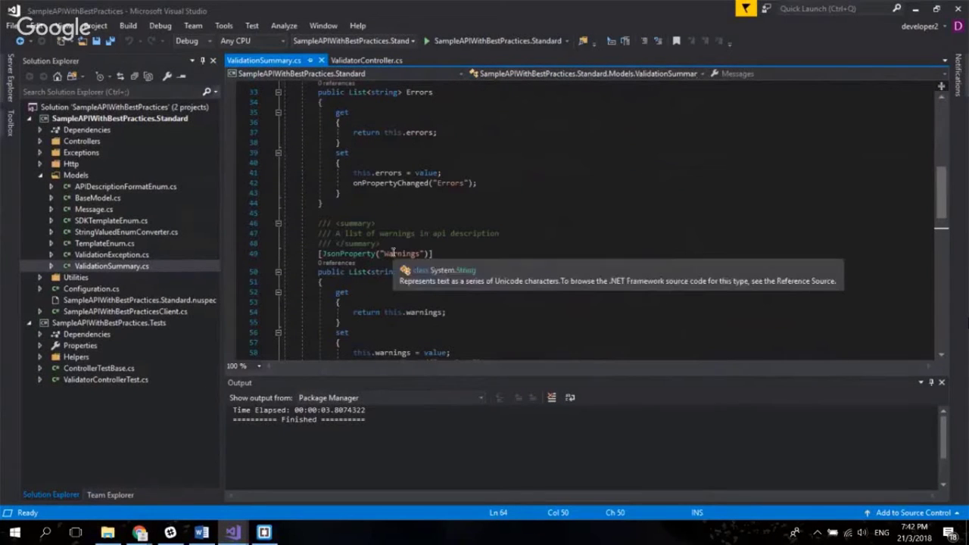
Open TemplateEnum.cs from the Models folder and highlight the description comment beside CS_PORTABLE_NET_LIB
{"action": "left_click", "coordinate": [121, 244]}
{"action": "double_click", "coordinate": [121, 244]}
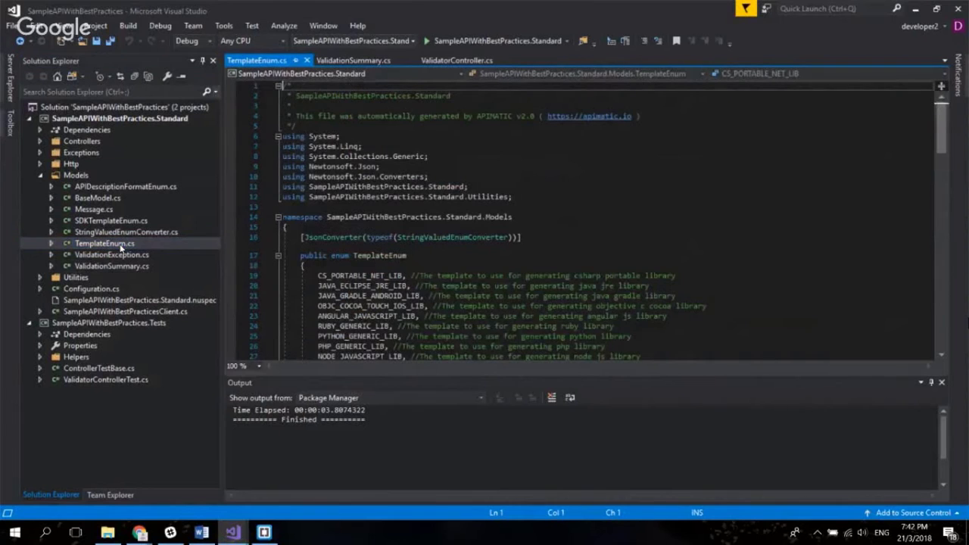
{"action": "scroll", "coordinate": [455, 228], "scroll_direction": "down", "scroll_amount": 3}
{"action": "left_click_drag", "start_coordinate": [408, 185], "coordinate": [676, 185]}
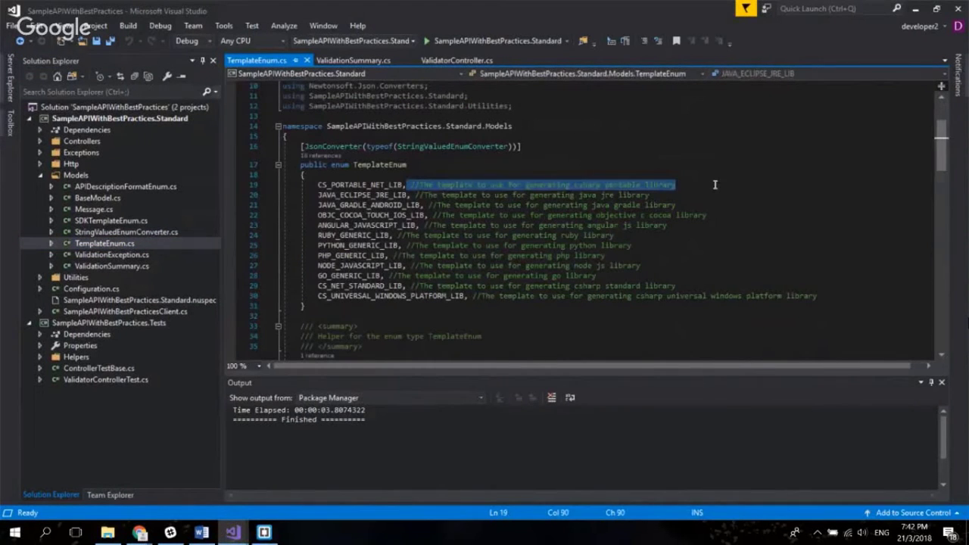
{"action": "left_click", "coordinate": [407, 186]}
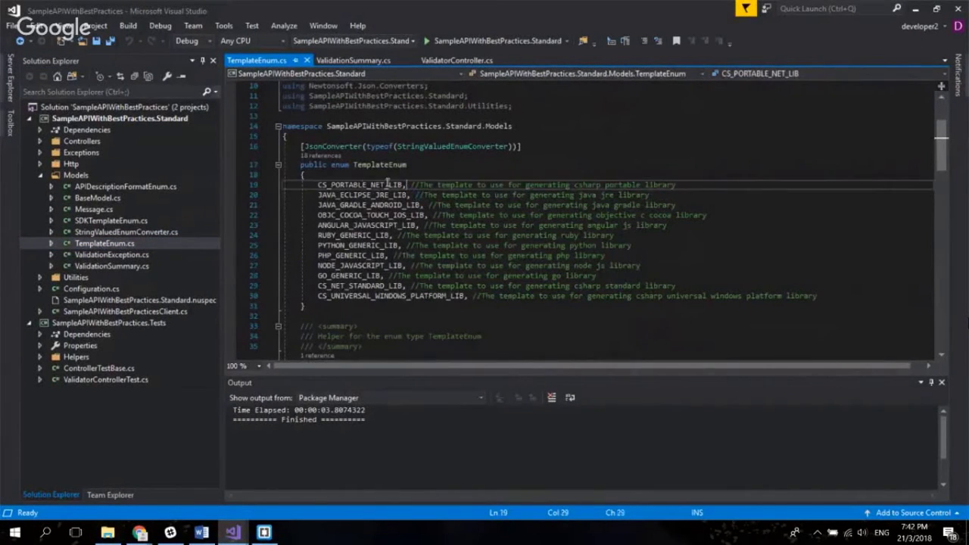
{"action": "left_click", "coordinate": [387, 184]}
{"action": "double_click", "coordinate": [454, 186]}
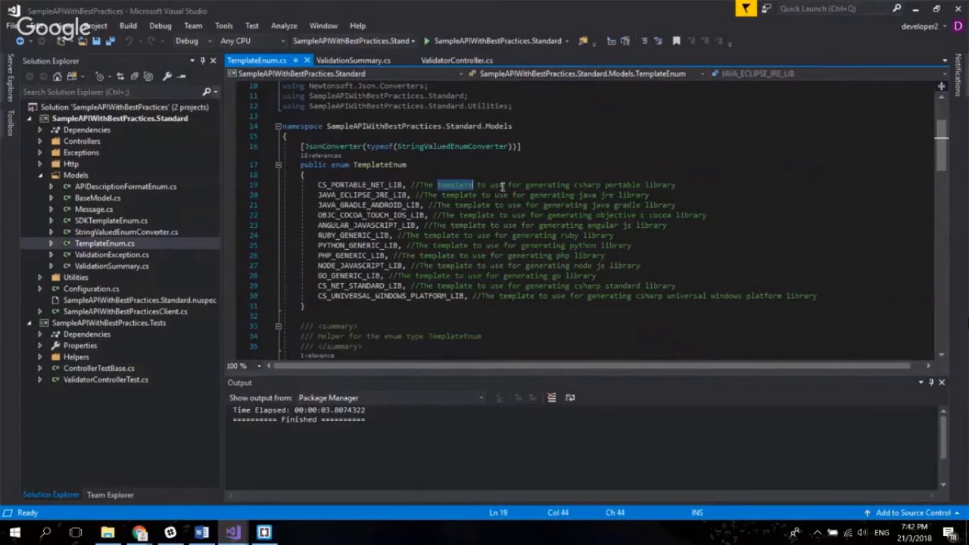
{"action": "double_click", "coordinate": [587, 185]}
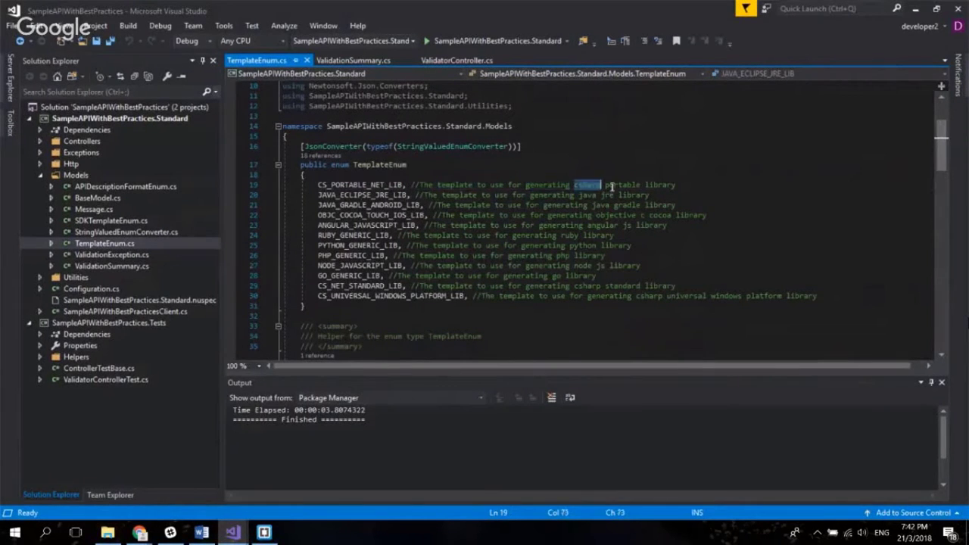
{"action": "left_click", "coordinate": [641, 185]}
{"action": "scroll", "coordinate": [406, 220], "scroll_direction": "down", "scroll_amount": 4}
{"action": "scroll", "coordinate": [437, 198], "scroll_direction": "down", "scroll_amount": 3}
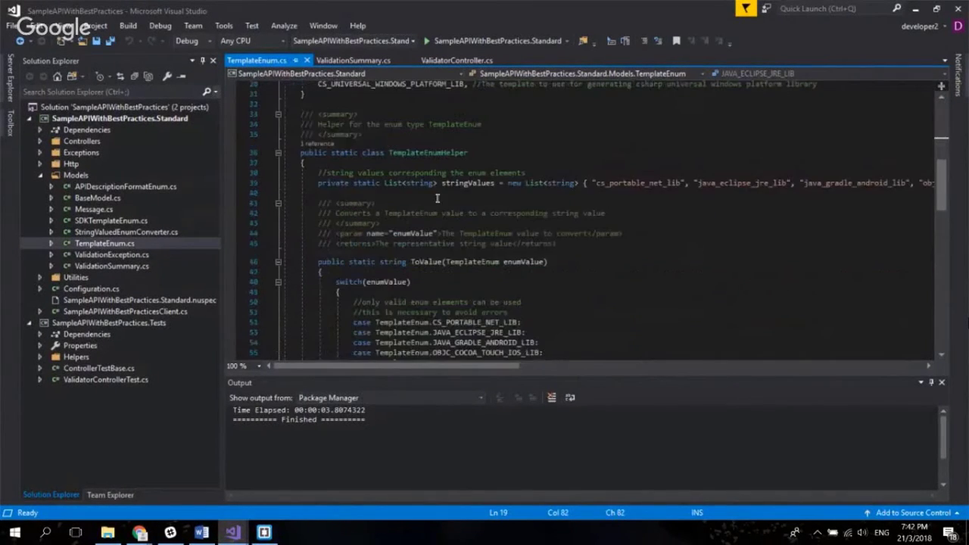
Open SampleAPIWithoutBestPractices.sln from the "new sdks" folder in Visual Studio and open ValidatorController.cs from the Standard project's Controllers folder
{"action": "left_click", "coordinate": [108, 532]}
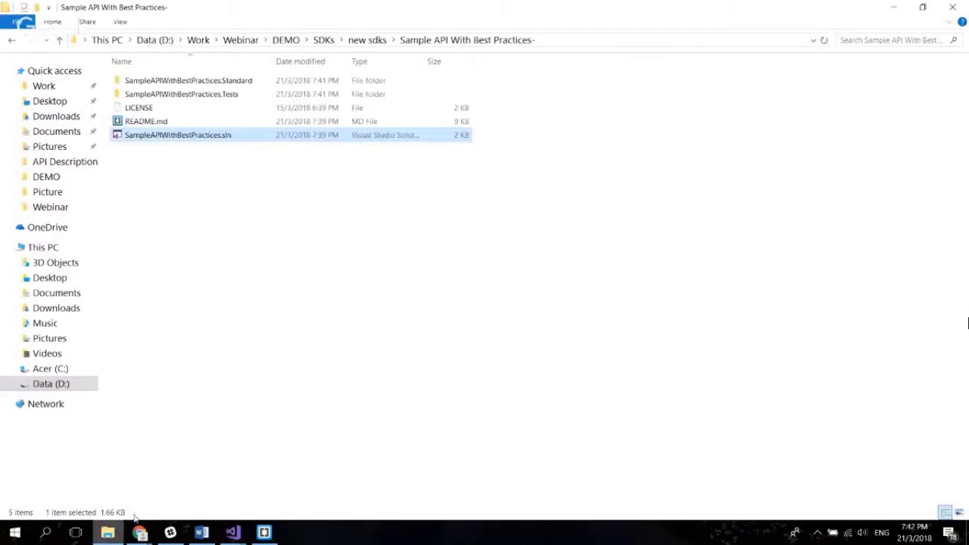
{"action": "left_click", "coordinate": [363, 40]}
{"action": "left_click", "coordinate": [232, 99]}
{"action": "double_click", "coordinate": [232, 99]}
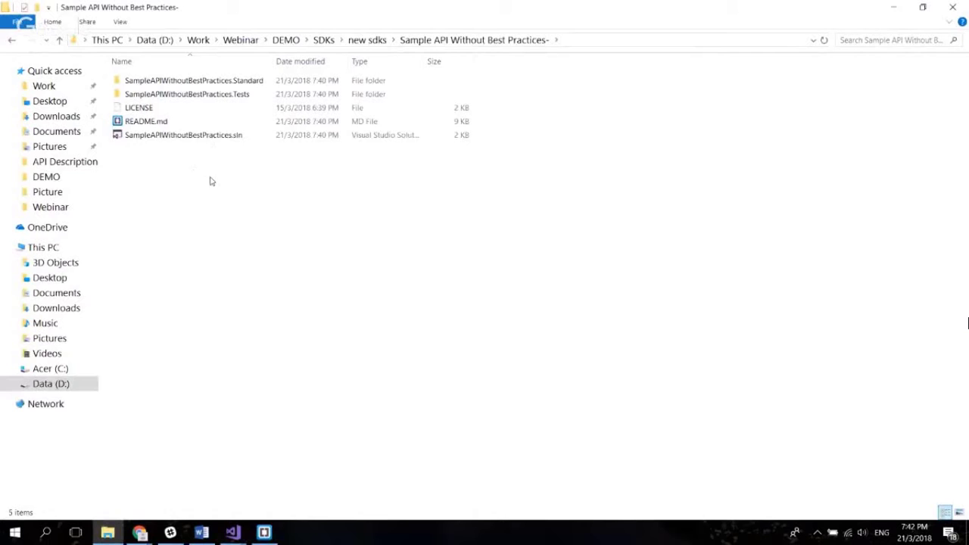
{"action": "double_click", "coordinate": [234, 136]}
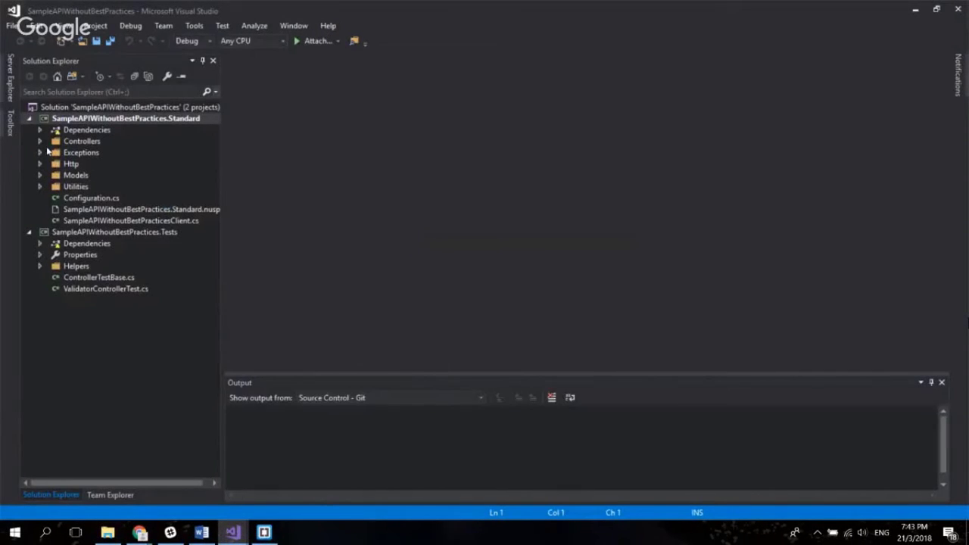
{"action": "left_click", "coordinate": [42, 142]}
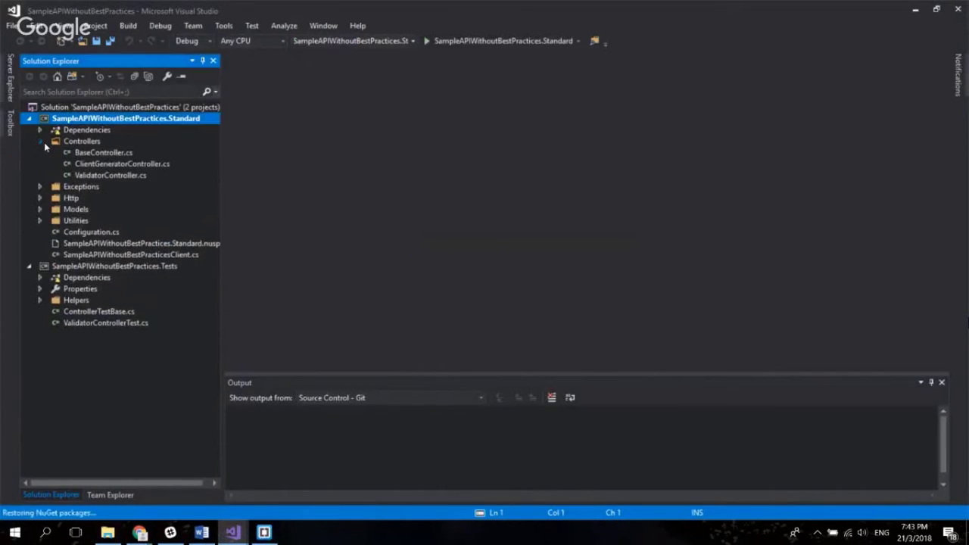
{"action": "double_click", "coordinate": [114, 176]}
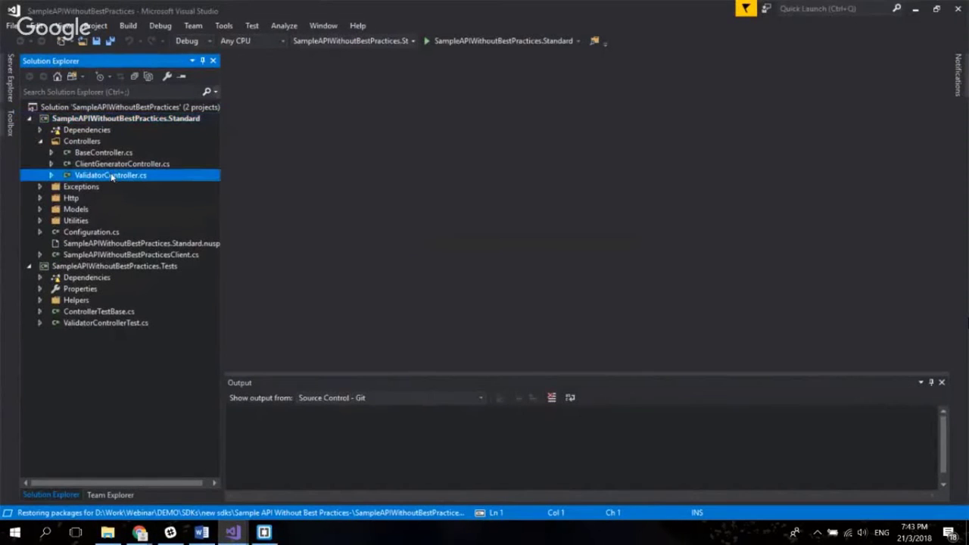
Highlight the TODO endpoint description above GetValidateGet2 and point out the descriptionUrl parameter comment
{"action": "scroll", "coordinate": [422, 209], "scroll_direction": "down", "scroll_amount": 6}
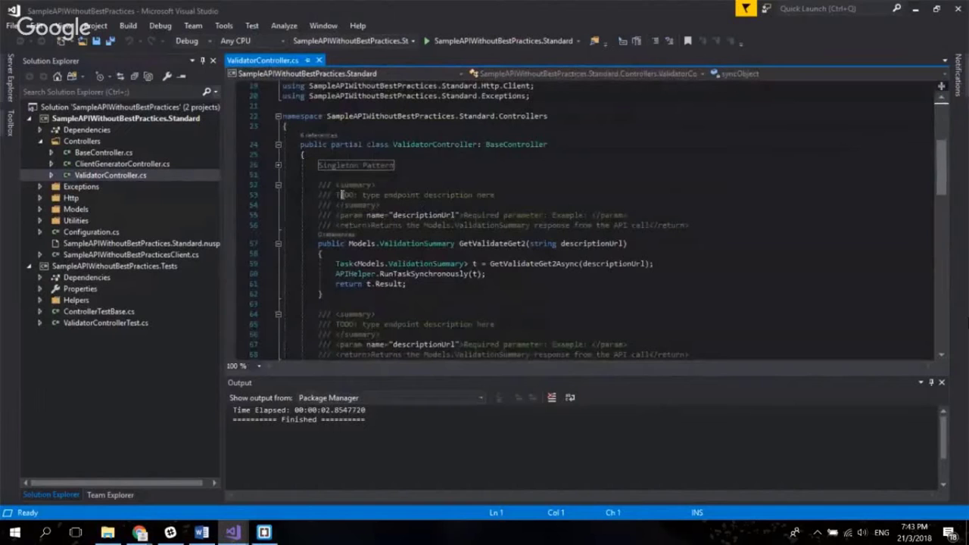
{"action": "left_click_drag", "start_coordinate": [336, 193], "coordinate": [512, 193]}
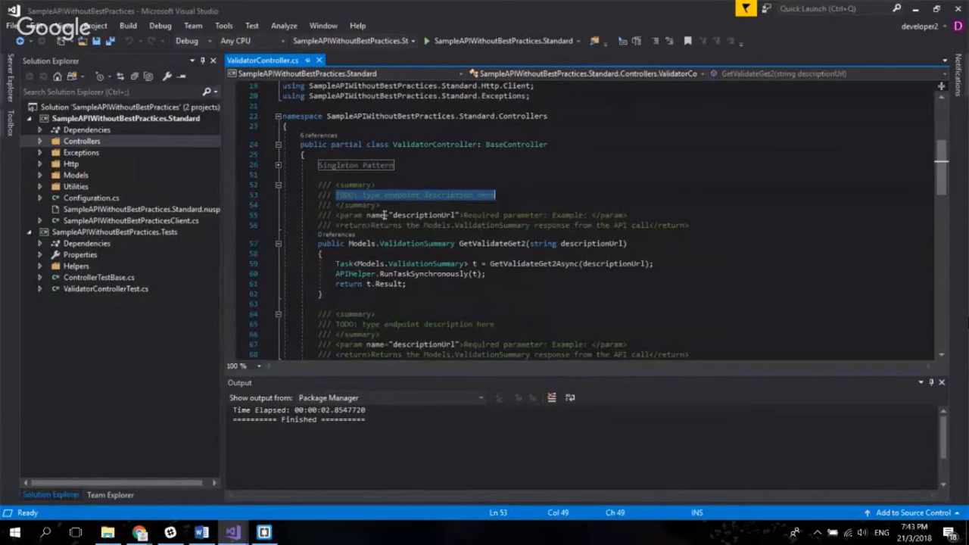
{"action": "left_click", "coordinate": [396, 216]}
{"action": "left_click", "coordinate": [535, 214]}
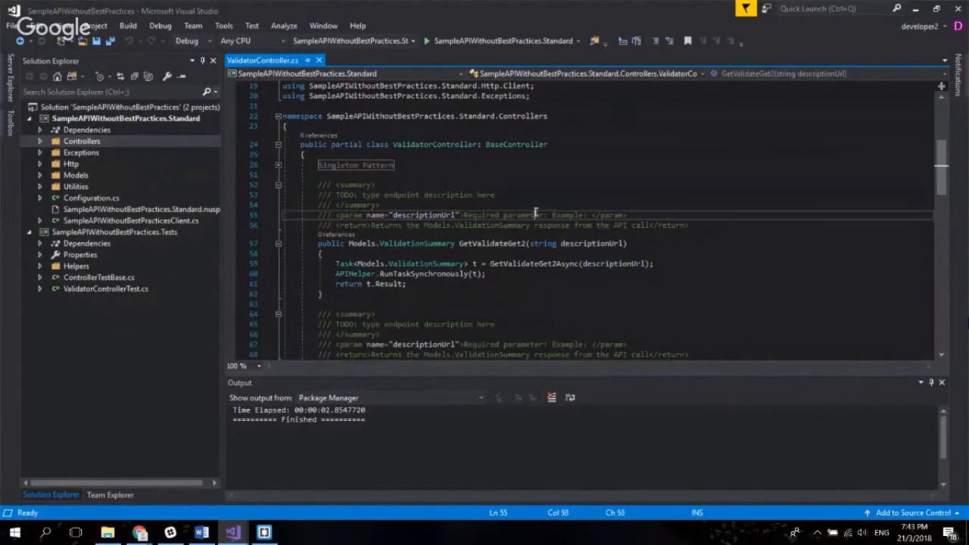
{"action": "left_click", "coordinate": [578, 215]}
{"action": "left_click_drag", "start_coordinate": [333, 195], "coordinate": [502, 197]}
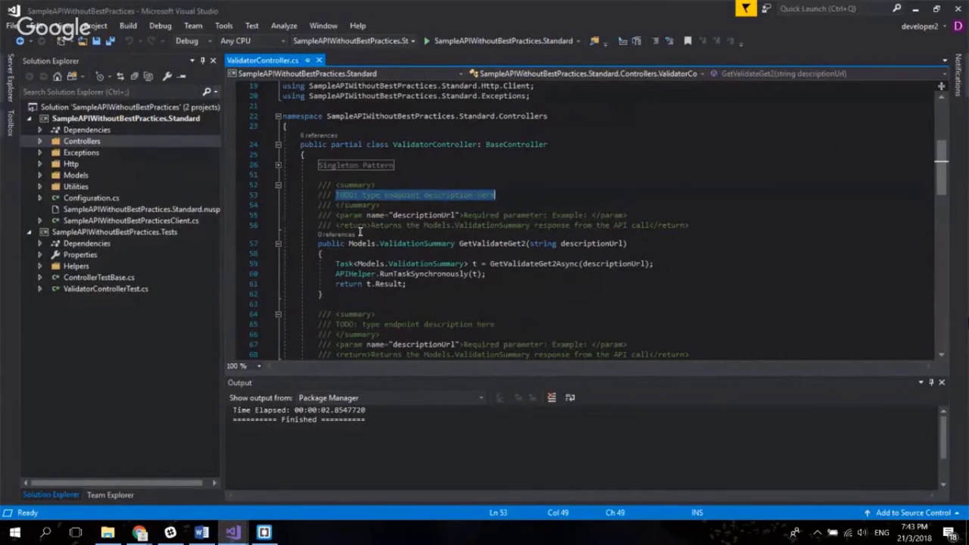
{"action": "left_click", "coordinate": [467, 244]}
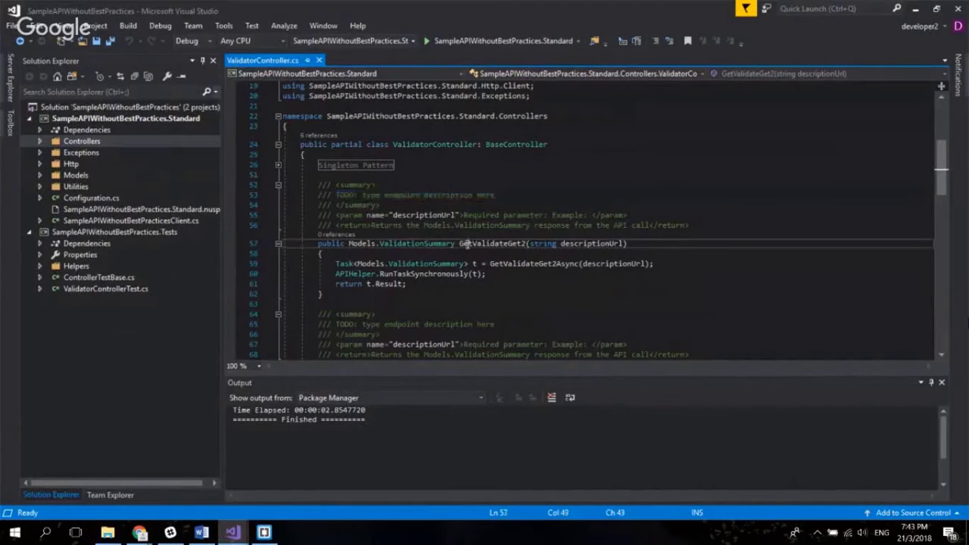
{"action": "left_click", "coordinate": [347, 216]}
{"action": "scroll", "coordinate": [514, 227], "scroll_direction": "down", "scroll_amount": 6}
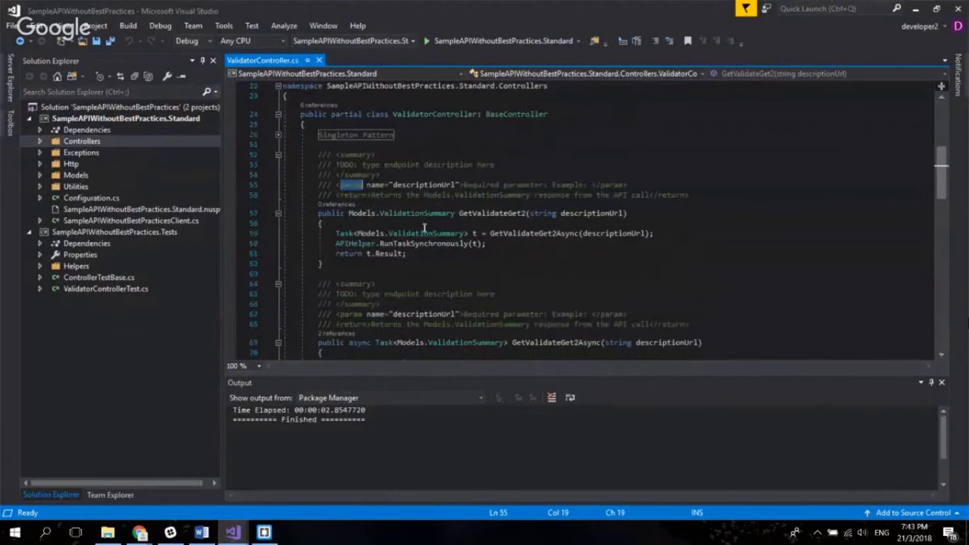
Open SDKTemplateEnum.cs from the Models folder and highlight the placeholder description beside CS_PORTABLE_NET_LIB
{"action": "left_click", "coordinate": [41, 175]}
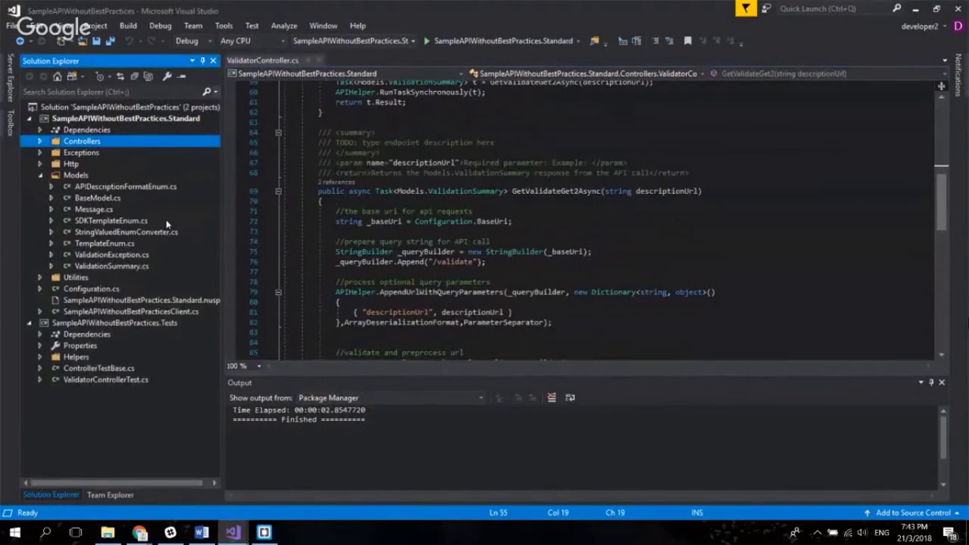
{"action": "double_click", "coordinate": [133, 220]}
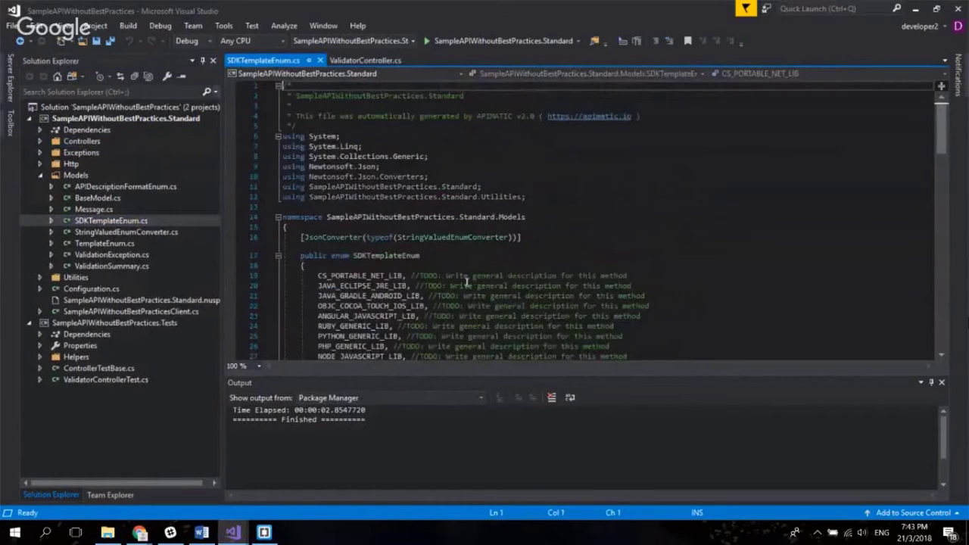
{"action": "scroll", "coordinate": [462, 257], "scroll_direction": "down", "scroll_amount": 2}
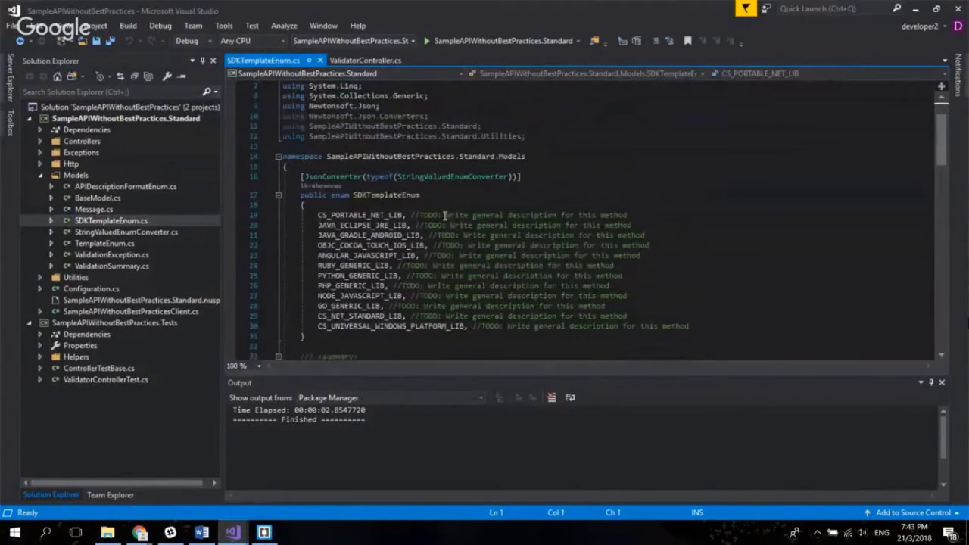
{"action": "left_click_drag", "start_coordinate": [445, 216], "coordinate": [640, 214]}
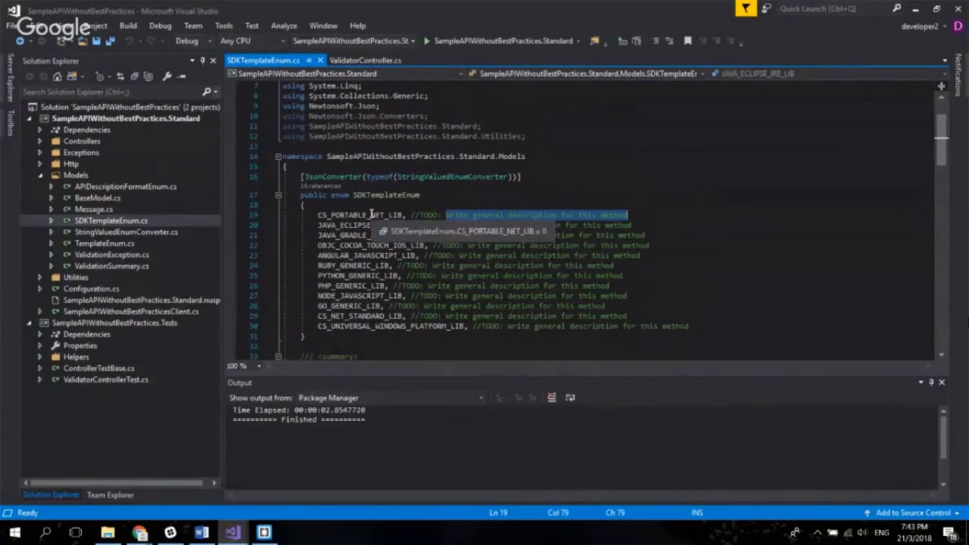
Switch to the SampleAPIWithBestPractices solution and highlight words in TemplateEnum.cs's descriptions, including those beside CS_PORTABLE_NET_LIB, JAVA_ECLIPSE_JRE_LIB and RUBY_GENERIC_LIB
{"action": "left_click", "coordinate": [233, 532]}
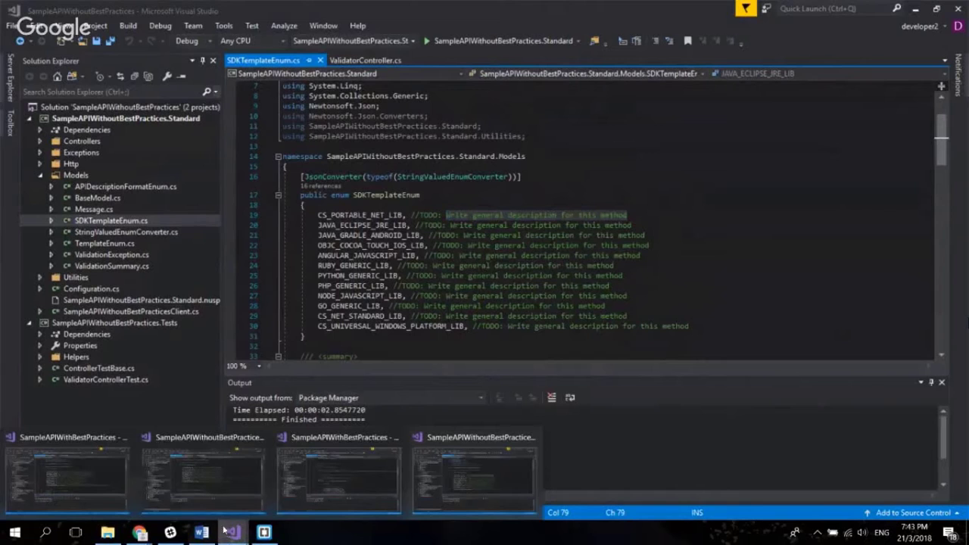
{"action": "mouse_move", "coordinate": [228, 495]}
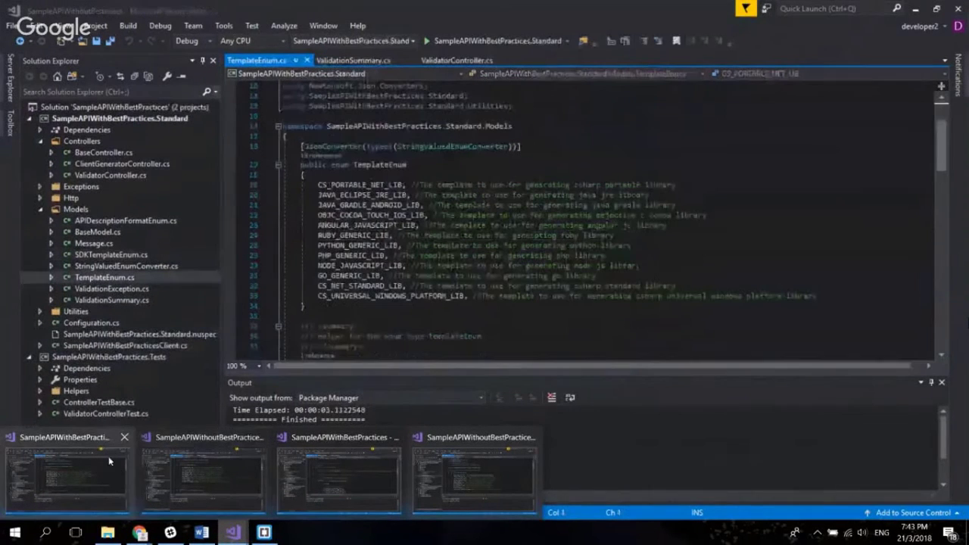
{"action": "left_click", "coordinate": [95, 465]}
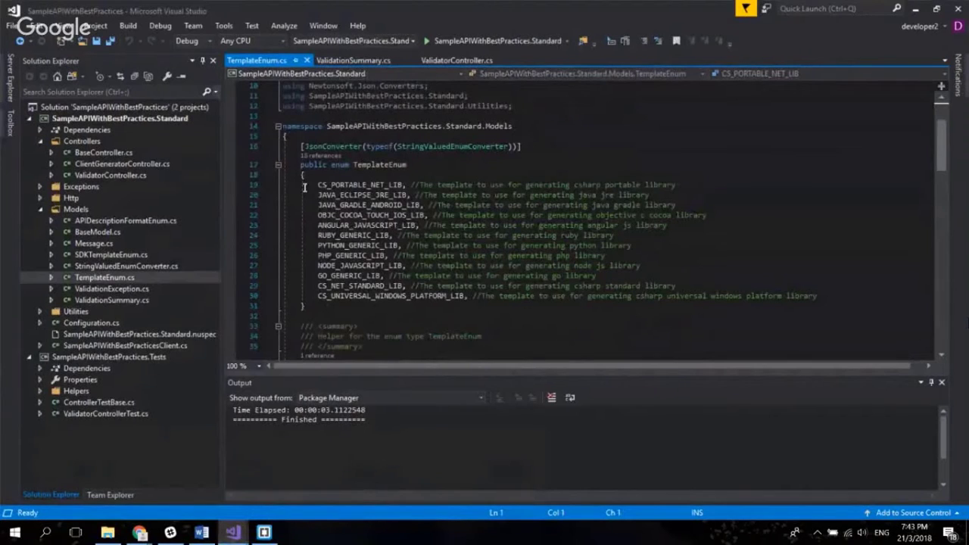
{"action": "double_click", "coordinate": [456, 187]}
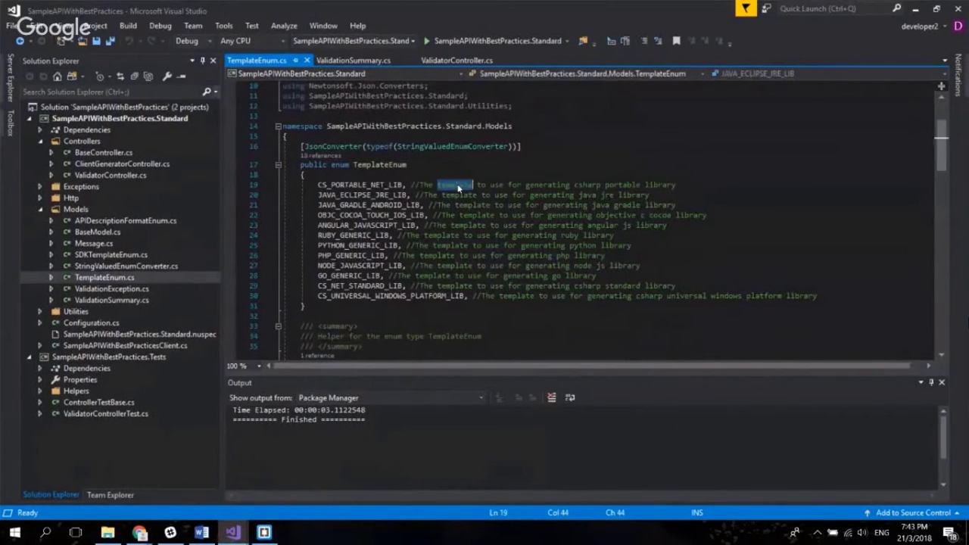
{"action": "double_click", "coordinate": [461, 195]}
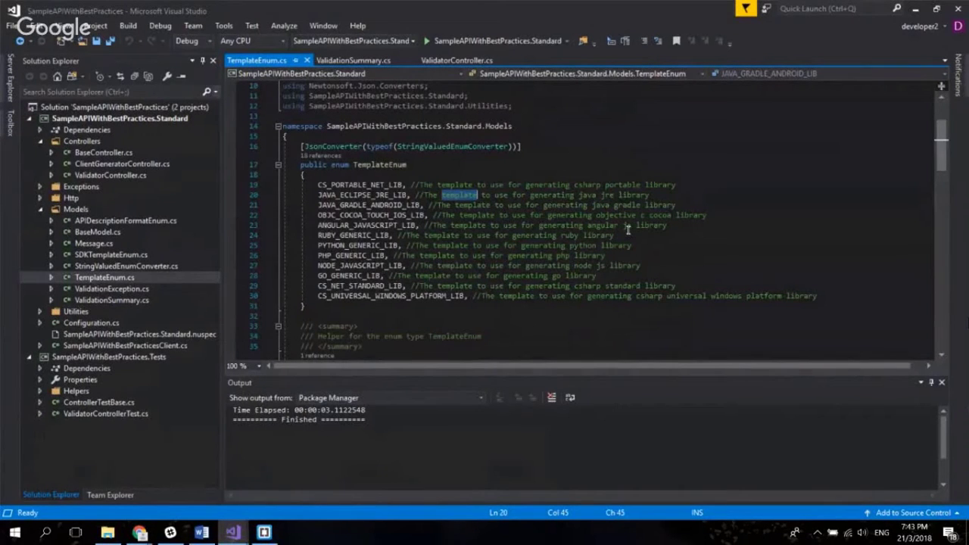
{"action": "double_click", "coordinate": [467, 216]}
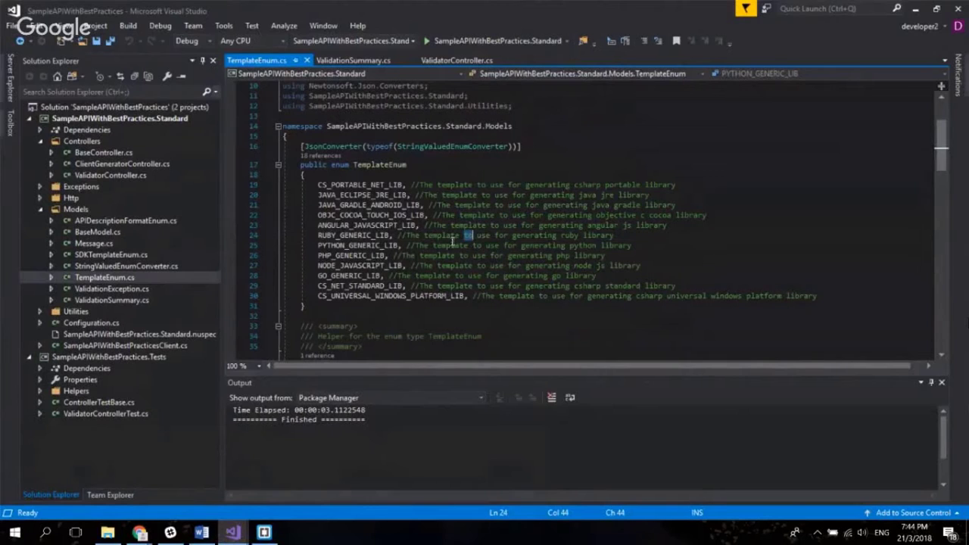
{"action": "left_click", "coordinate": [452, 239]}
{"action": "double_click", "coordinate": [452, 237]}
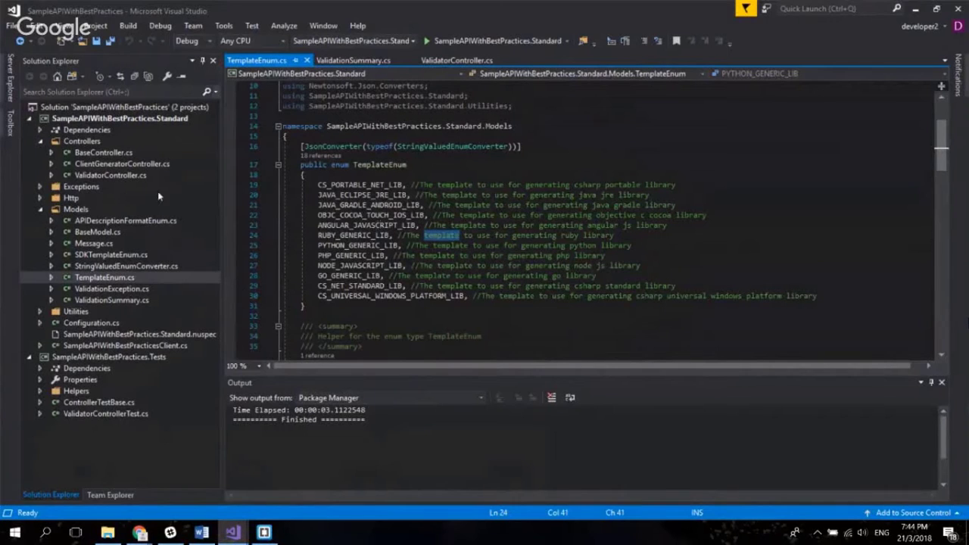
Show ValidatorController.cs, highlight the endpoint summary above GetValidateGet2 and review the code comments down to GetValidateGet2Async
{"action": "left_click", "coordinate": [439, 62]}
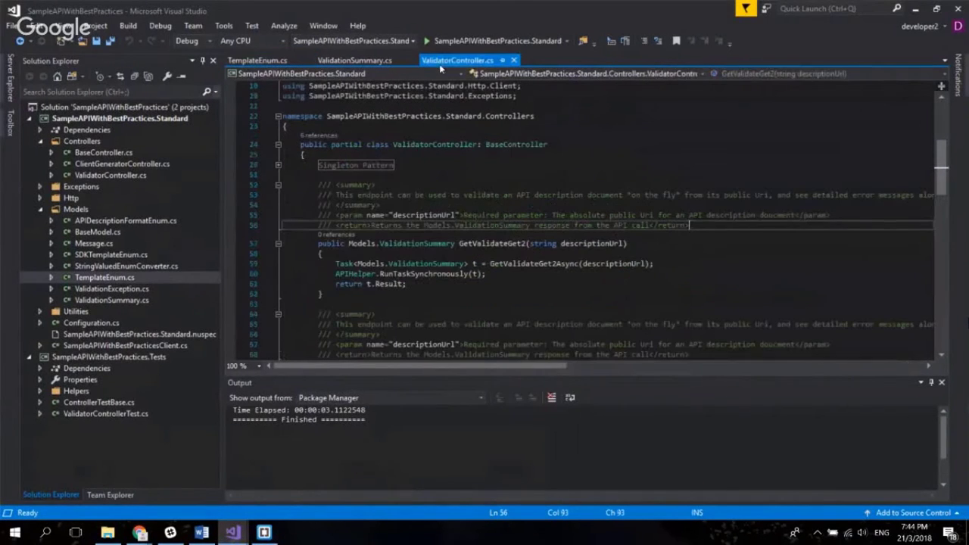
{"action": "left_click", "coordinate": [336, 195]}
{"action": "left_click_drag", "start_coordinate": [336, 196], "coordinate": [514, 193]}
{"action": "double_click", "coordinate": [436, 196]}
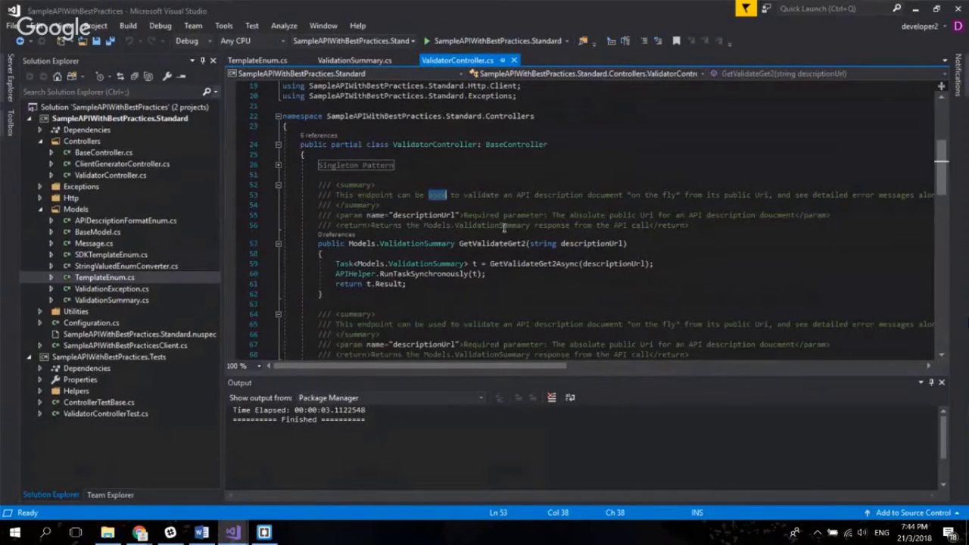
{"action": "mouse_move", "coordinate": [460, 240]}
{"action": "scroll", "coordinate": [461, 241], "scroll_direction": "down", "scroll_amount": 3}
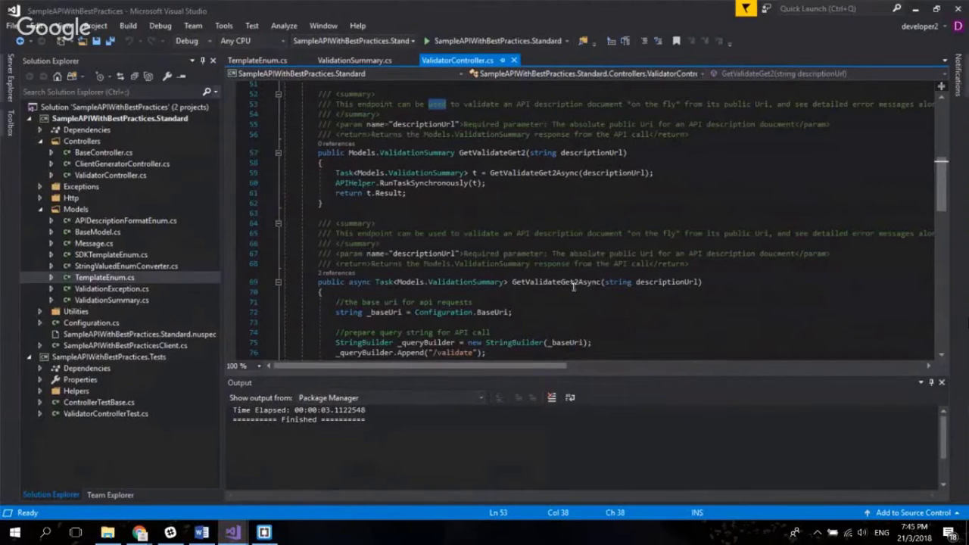
{"action": "mouse_move", "coordinate": [573, 286]}
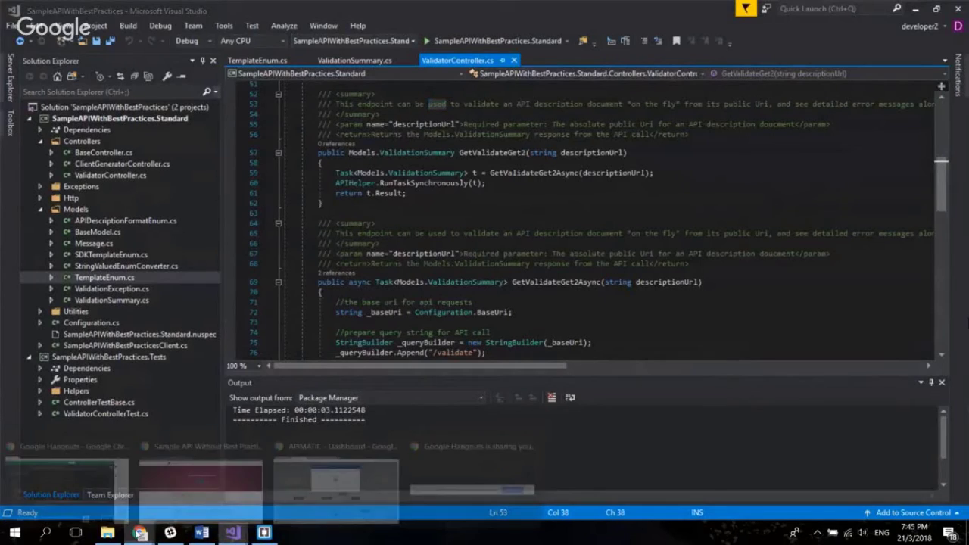
Switch to the Chrome window showing the Sample API Without Best Practices portal
{"action": "mouse_move", "coordinate": [139, 532]}
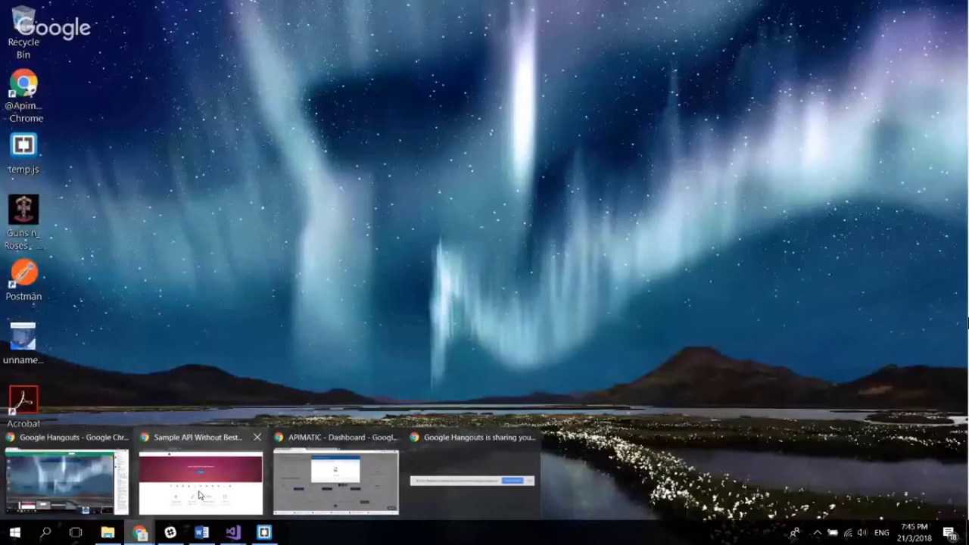